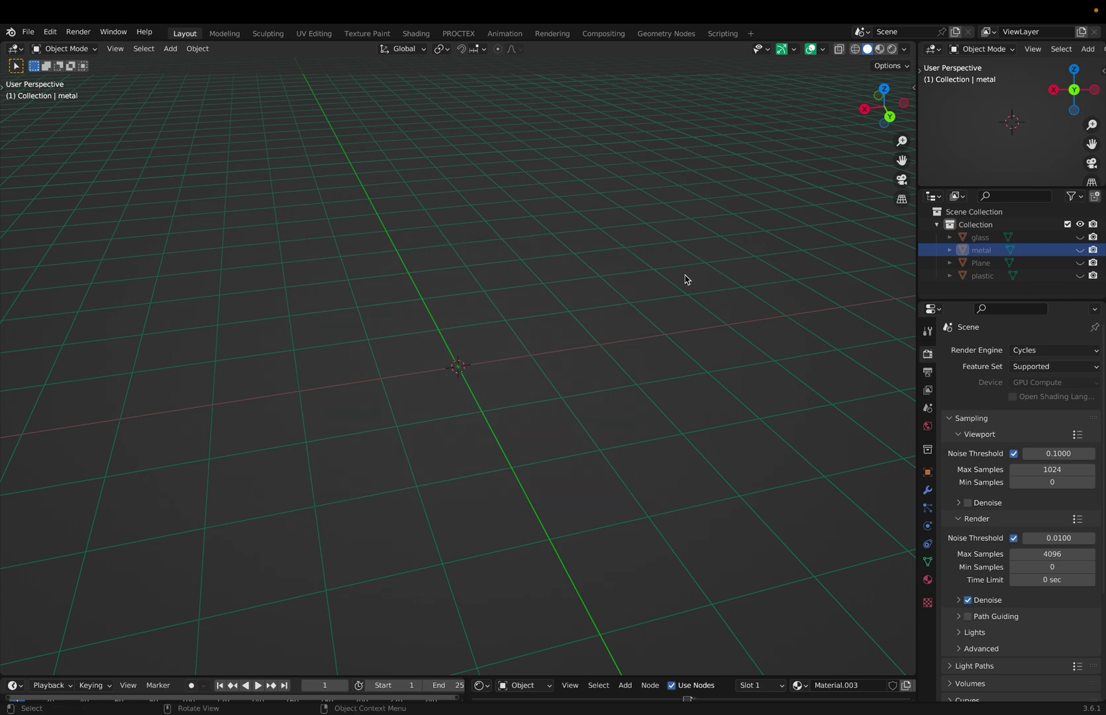
# - Unhide the metal object and examine its faceted shape from several angles
pyautogui.click(1079, 249)
pyautogui.click(505, 425)
pyautogui.scroll(-5, 506, 425)
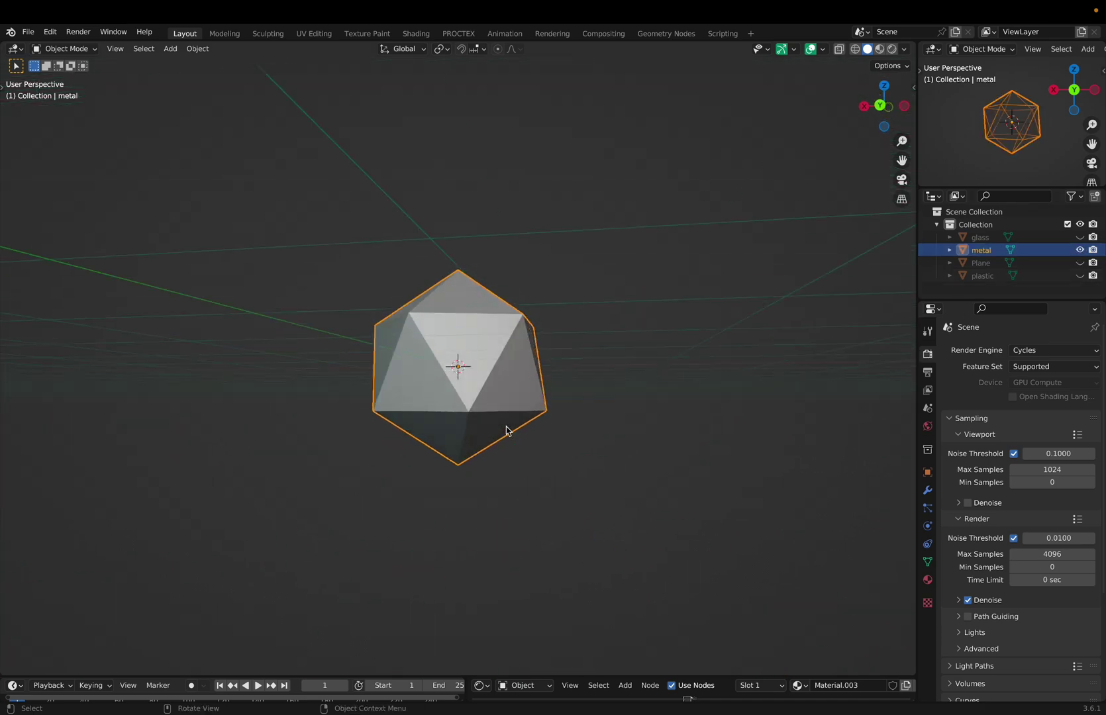
pyautogui.scroll(5, 506, 425)
pyautogui.click(1079, 249)
pyautogui.click(1080, 250)
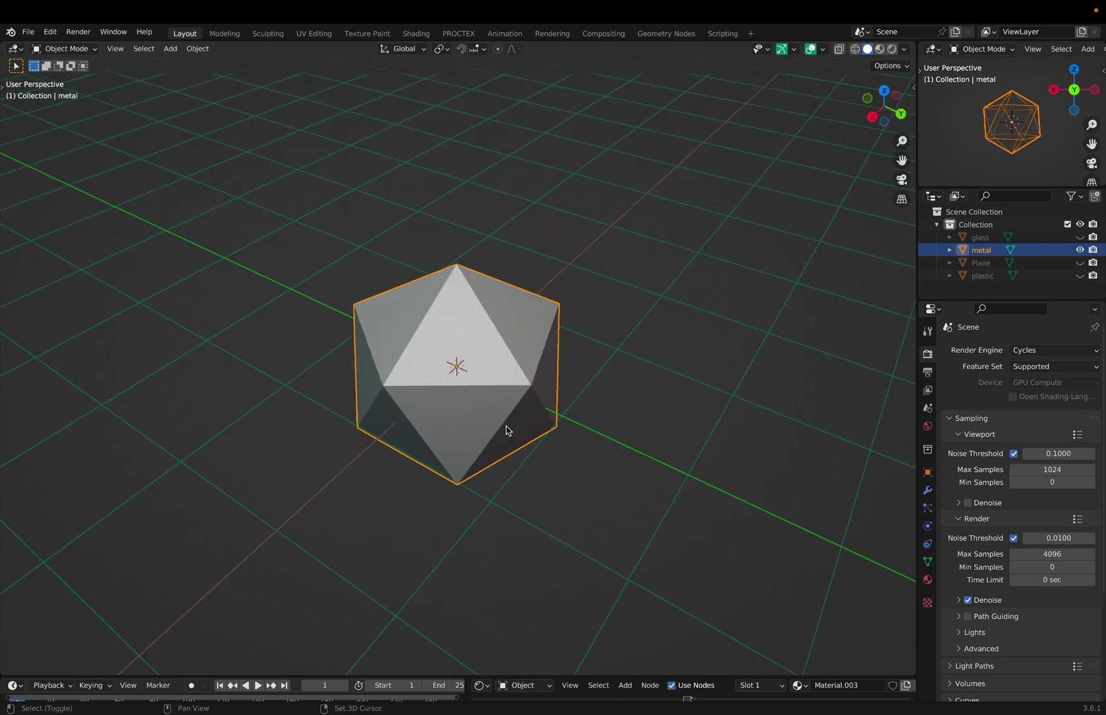
pyautogui.keyDown('shift'); pyautogui.scroll(1, 506, 431); pyautogui.keyUp('shift')
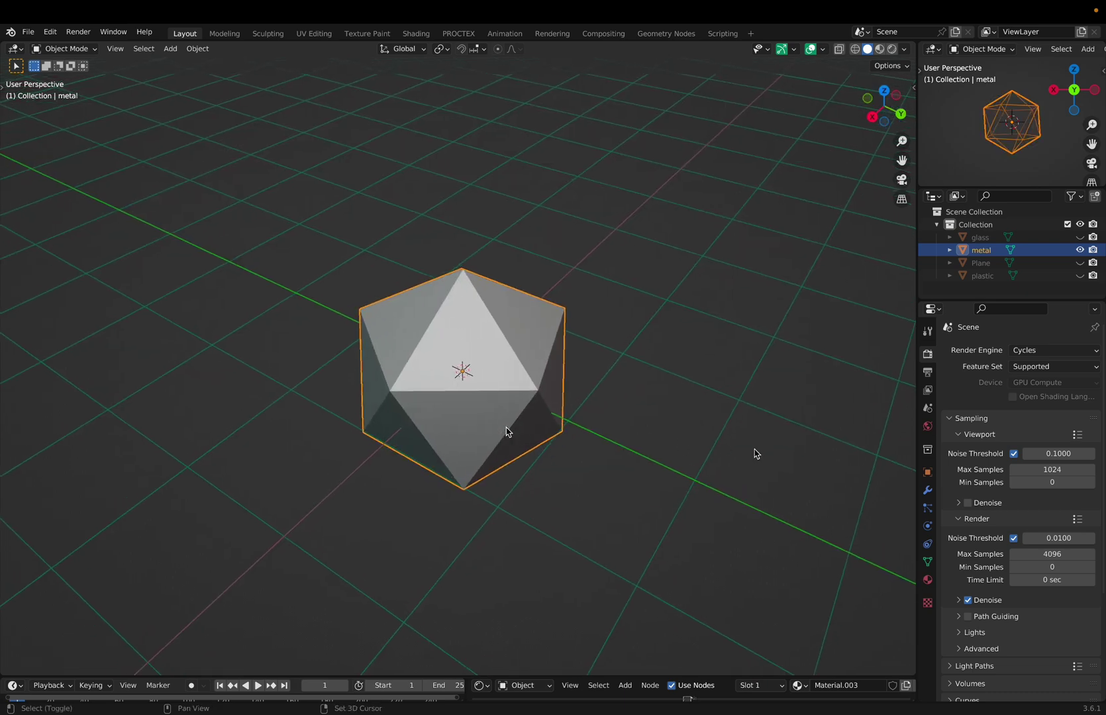
pyautogui.scroll(-5, 607, 339)
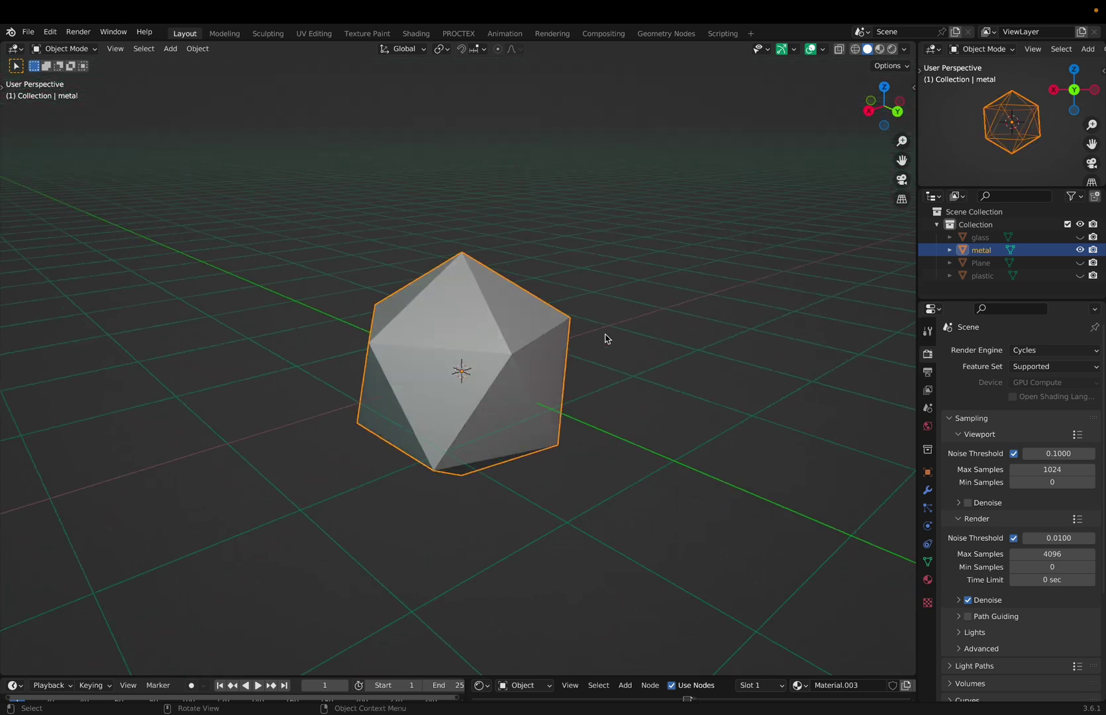
pyautogui.keyDown('ctrl'); pyautogui.scroll(4, 607, 338); pyautogui.keyUp('ctrl')
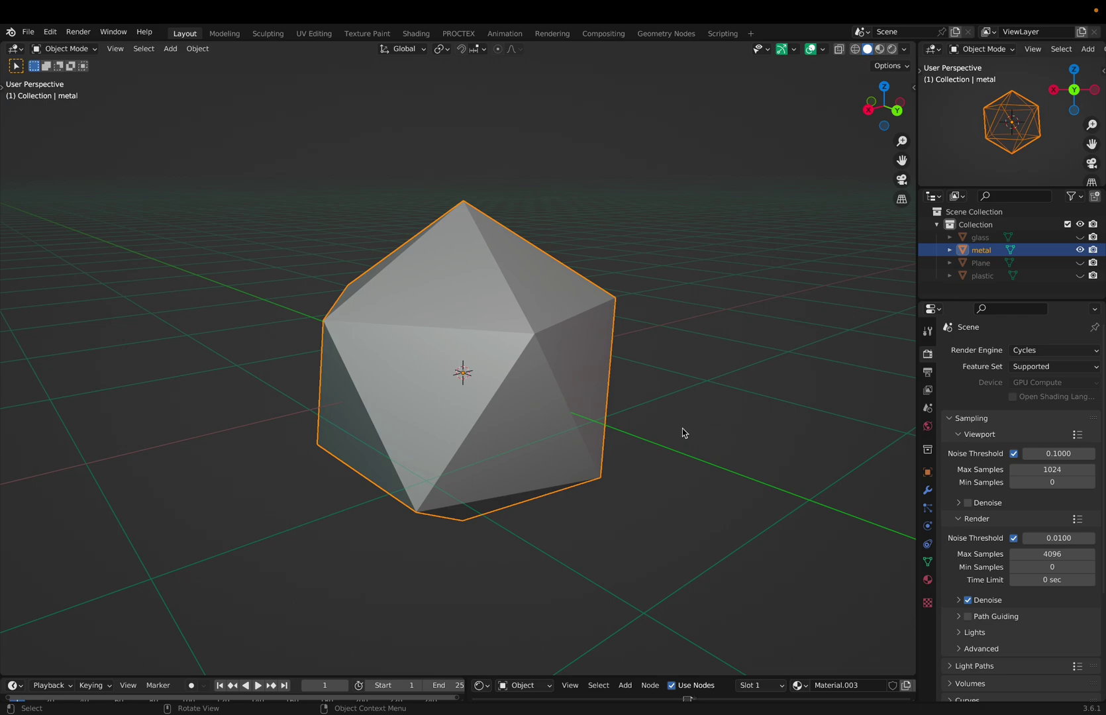
# - Switch the viewport to rendered shading and inspect the reflections on the metal object's facets
pyautogui.press('z')
pyautogui.click(731, 391)
pyautogui.scroll(5, 732, 396)
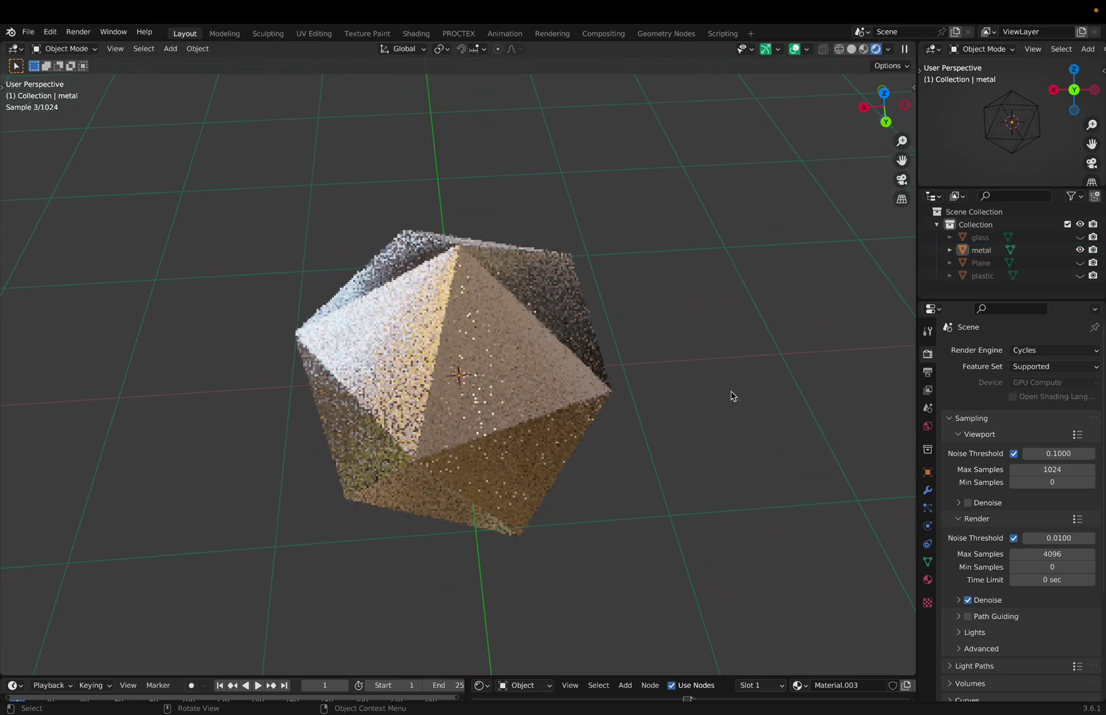
pyautogui.scroll(4, 733, 395)
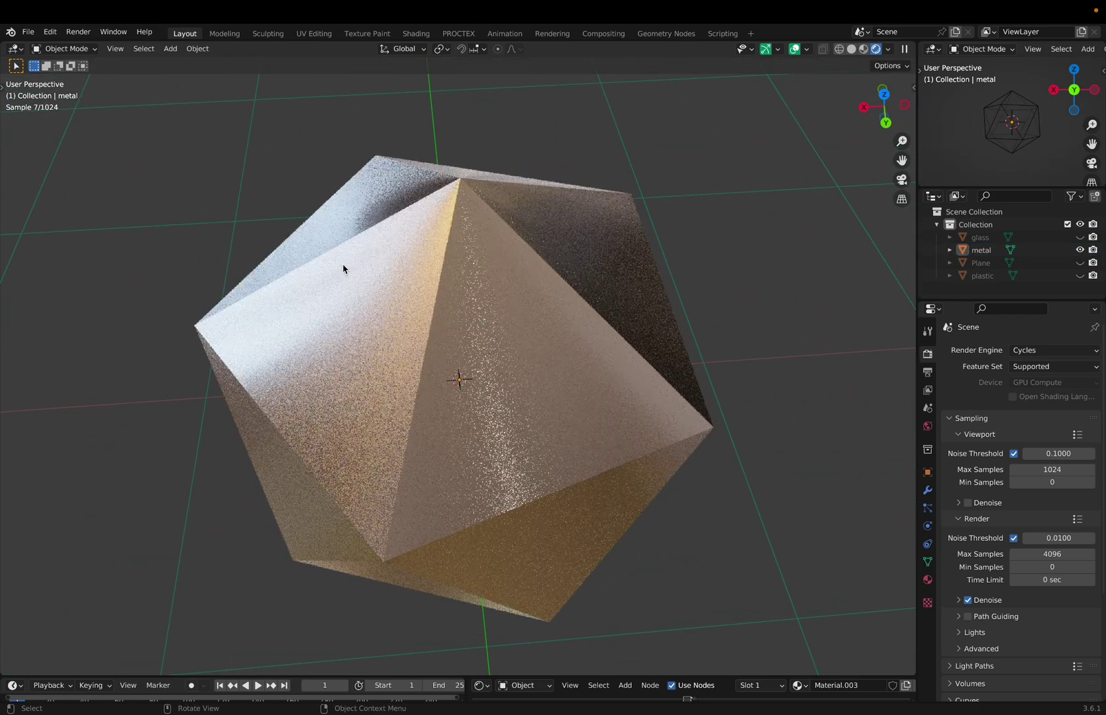
pyautogui.moveTo(353, 314); pyautogui.dragTo(531, 408, button='middle')
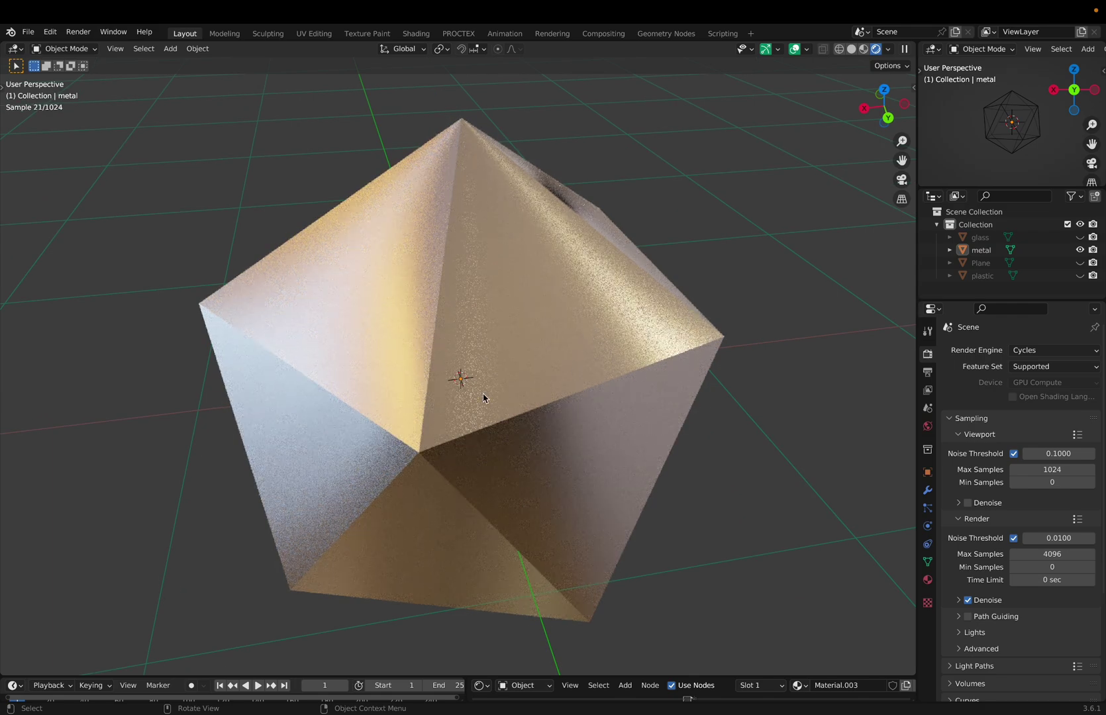
pyautogui.scroll(-4, 590, 484)
# - Hide the viewport overlays and select the metal object
pyautogui.hotkey('shift', 'alt', 'z')
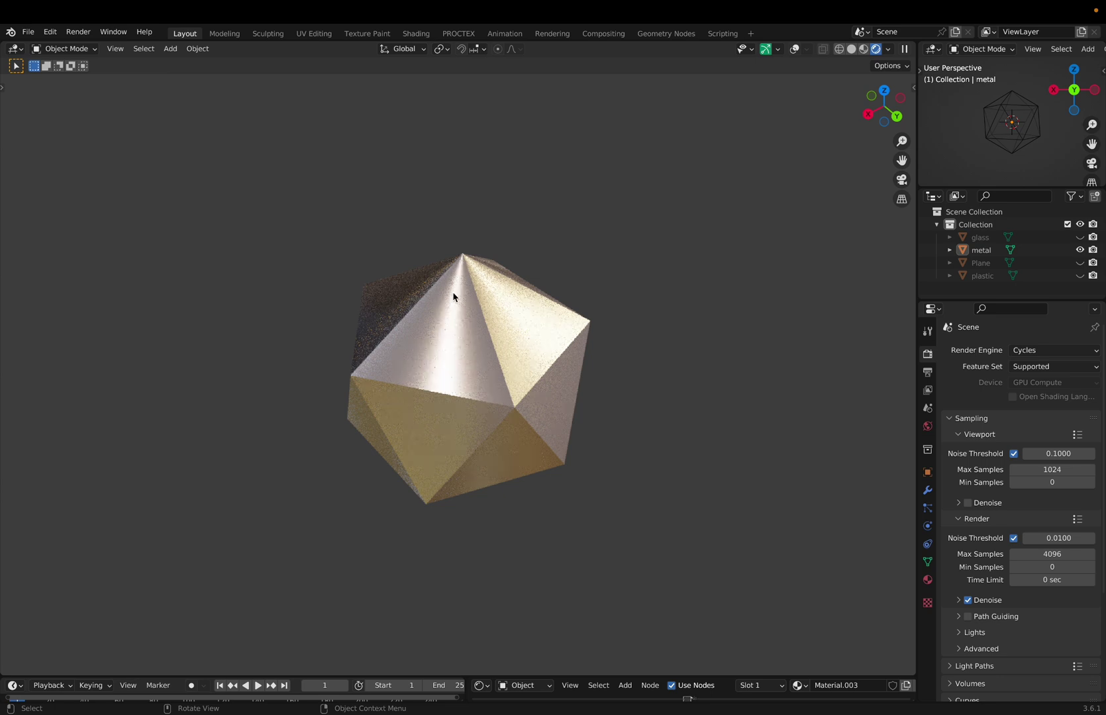
pyautogui.hotkey('ctrl', 'b')
pyautogui.moveTo(311, 236); pyautogui.dragTo(603, 499)
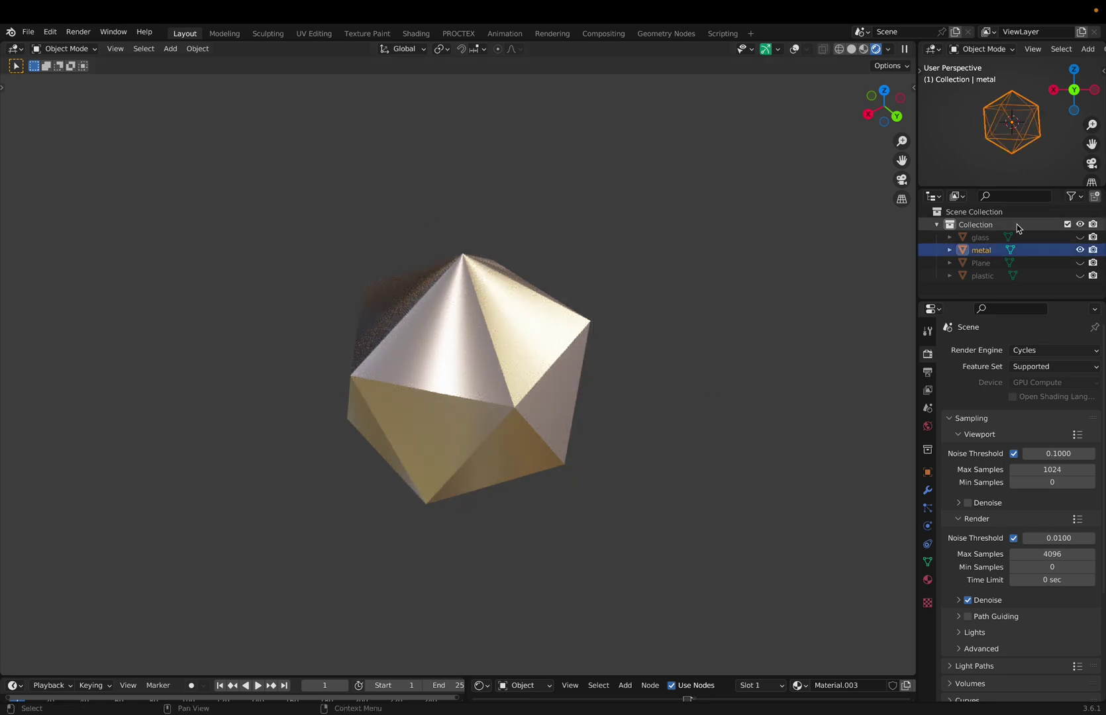
# - Unhide the glass object, frame it in the viewport and inspect its refractions from several angles
pyautogui.click(1079, 237)
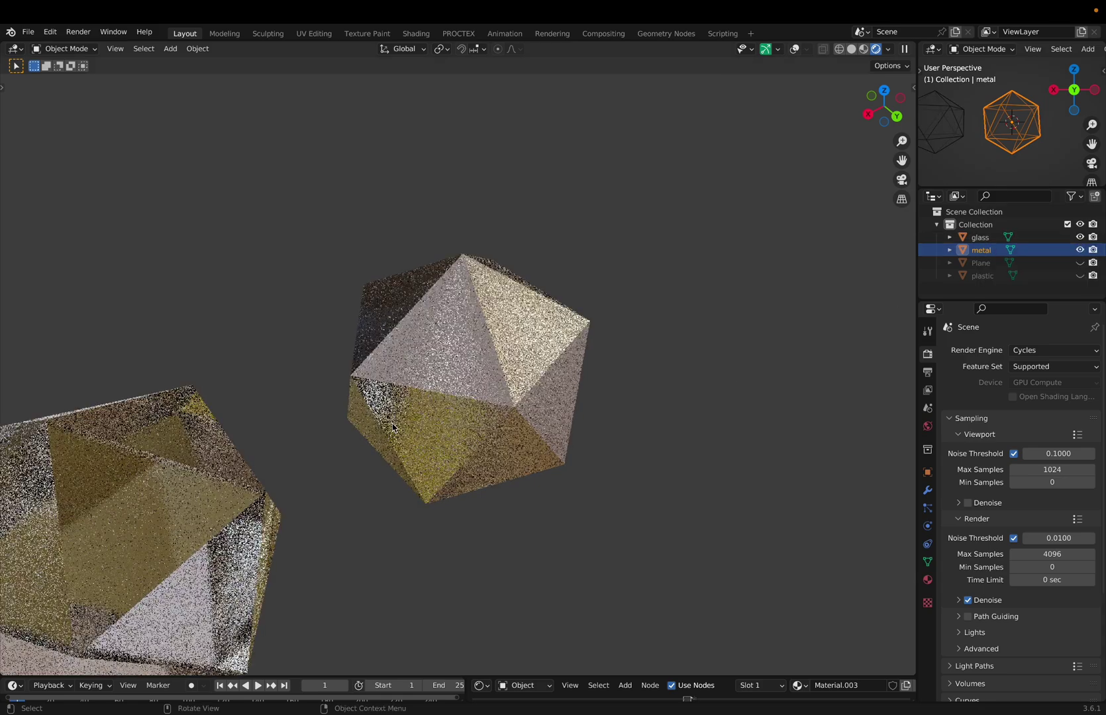
pyautogui.click(299, 498)
pyautogui.press('KP_Decimal')
pyautogui.scroll(-1, 466, 437)
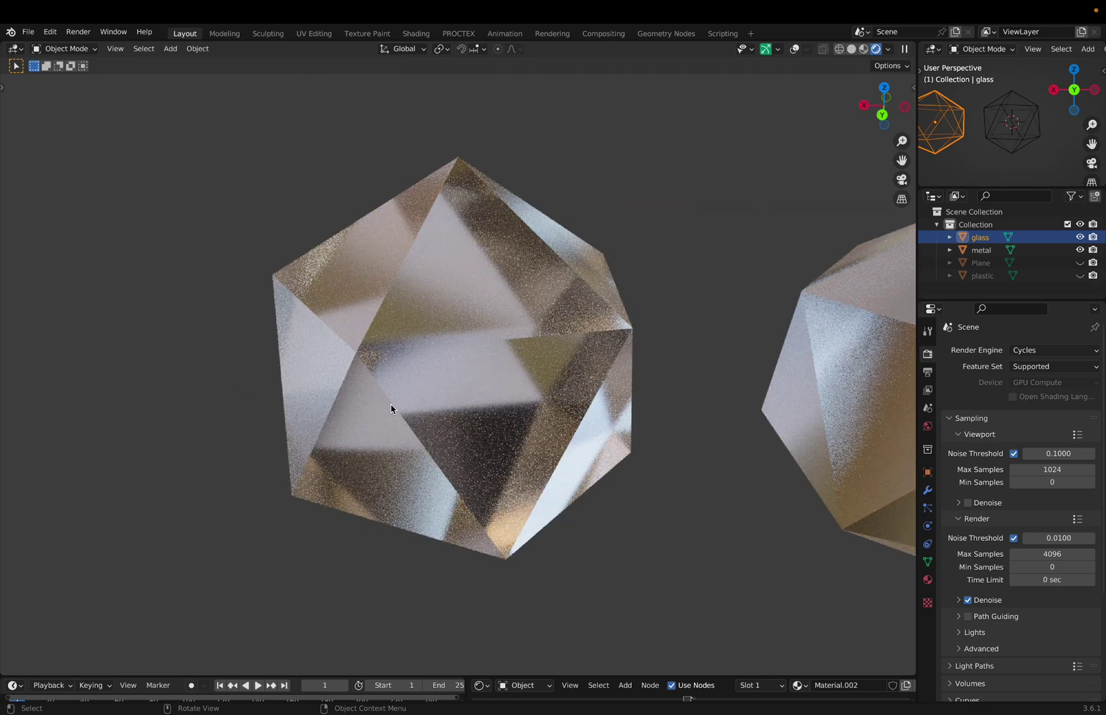
pyautogui.hscroll(-10, 390, 404)
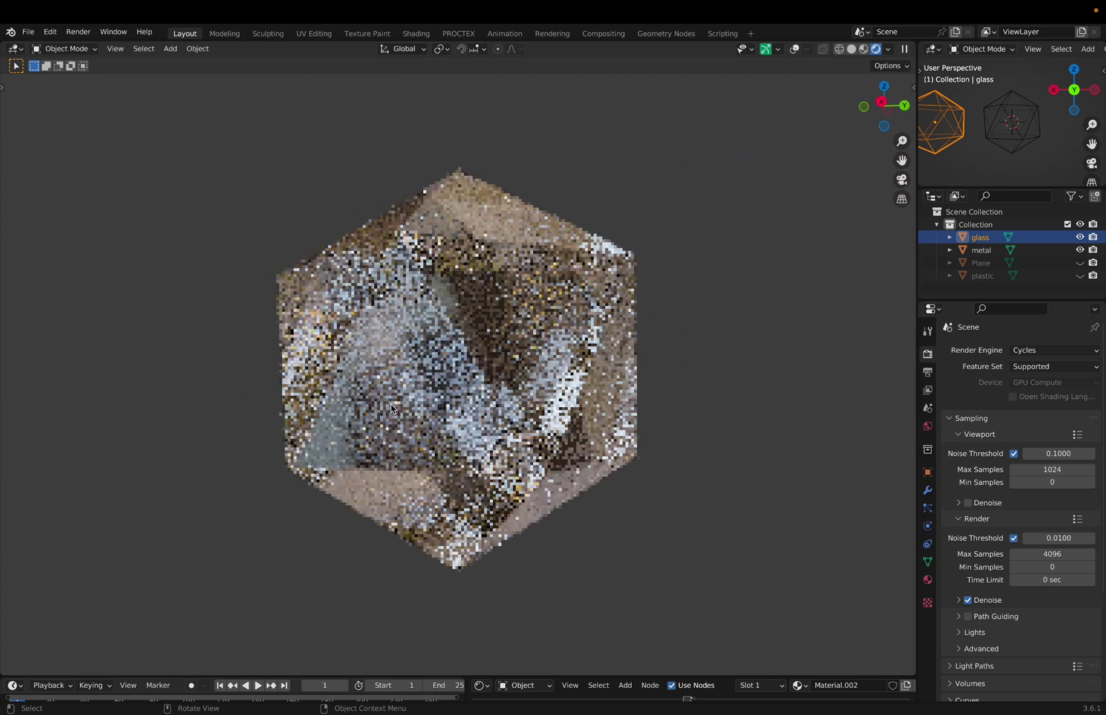
pyautogui.keyDown('ctrl'); pyautogui.moveTo(390, 408); pyautogui.dragTo(582, 343, button='middle'); pyautogui.keyUp('ctrl')
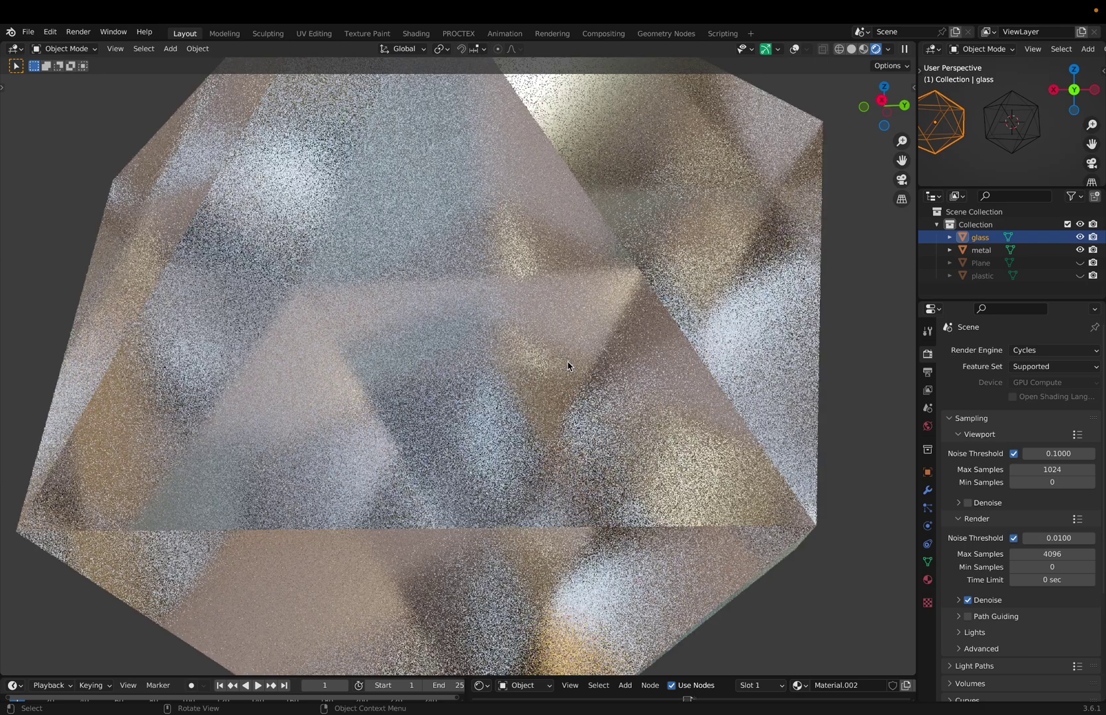
pyautogui.hscroll(5, 568, 361)
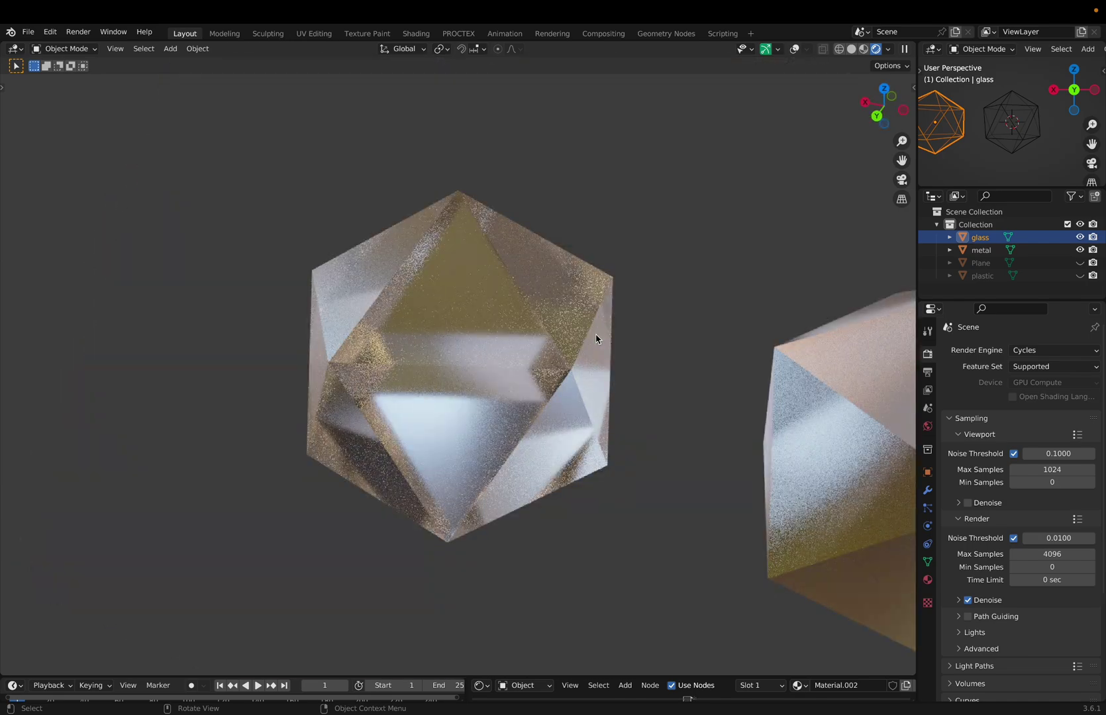
# - Unhide the plastic object next to the glass and metal ones, and frame it for inspection
pyautogui.scroll(-5, 596, 338)
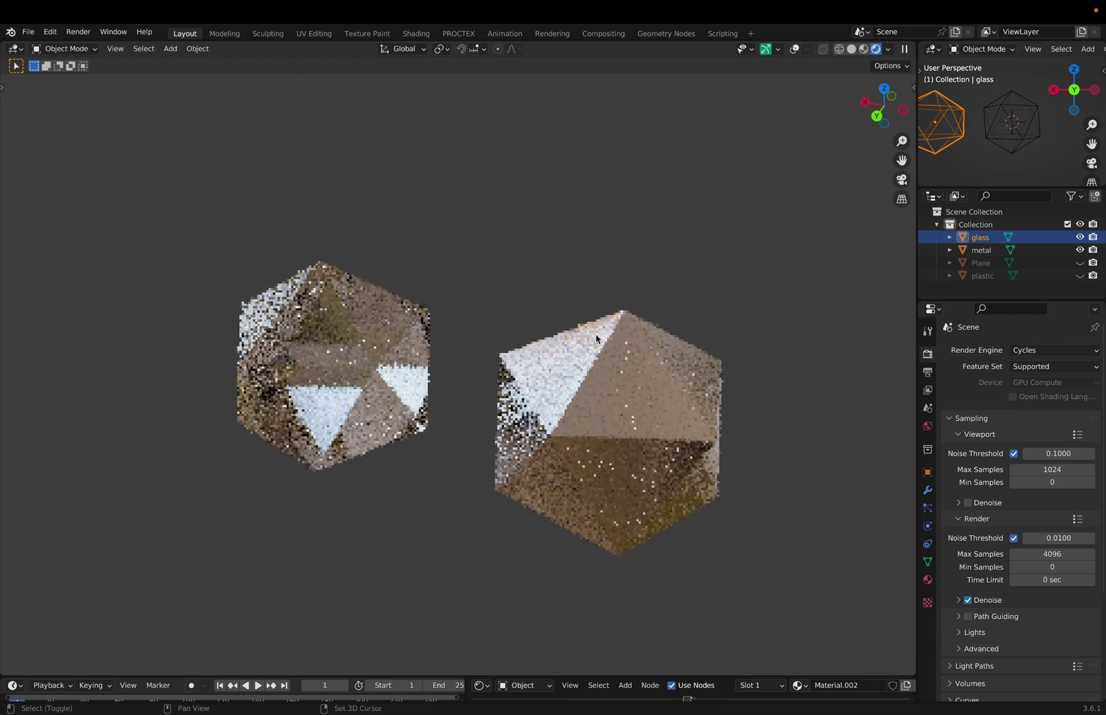
pyautogui.keyDown('shift'); pyautogui.hscroll(-1, 597, 337); pyautogui.keyUp('shift')
pyautogui.hscroll(-5, 599, 337)
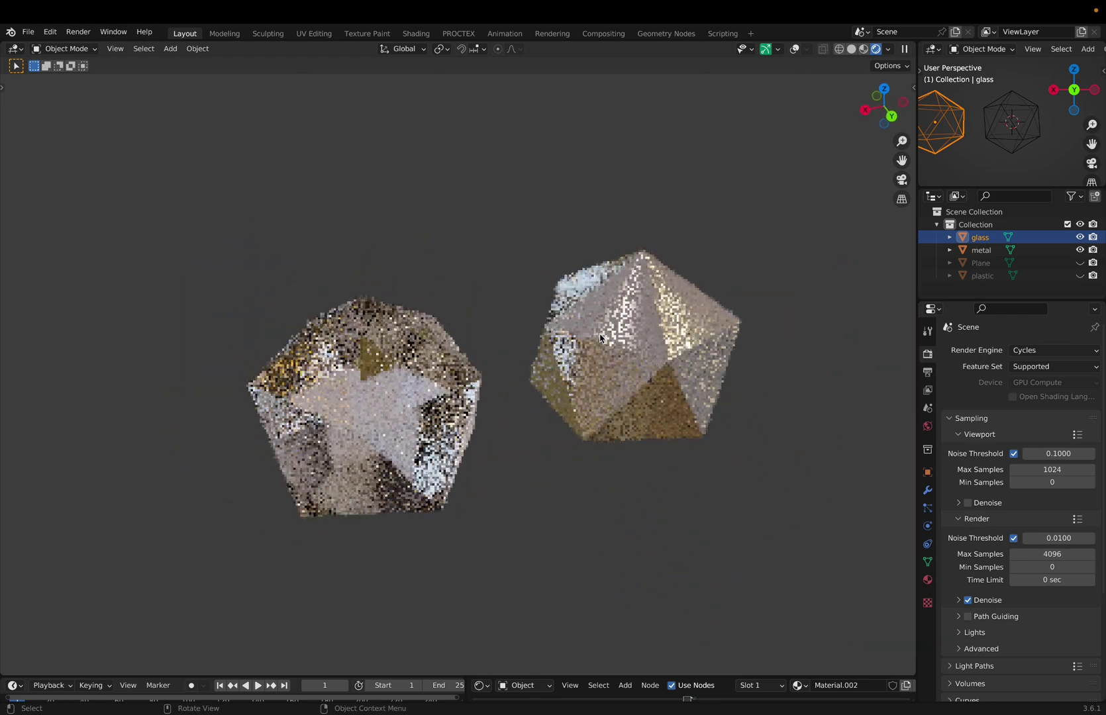
pyautogui.hscroll(5, 599, 338)
pyautogui.keyDown('shift'); pyautogui.hscroll(5, 599, 338); pyautogui.keyUp('shift')
pyautogui.scroll(-3, 599, 338)
pyautogui.keyDown('shift'); pyautogui.hscroll(2, 600, 338); pyautogui.keyUp('shift')
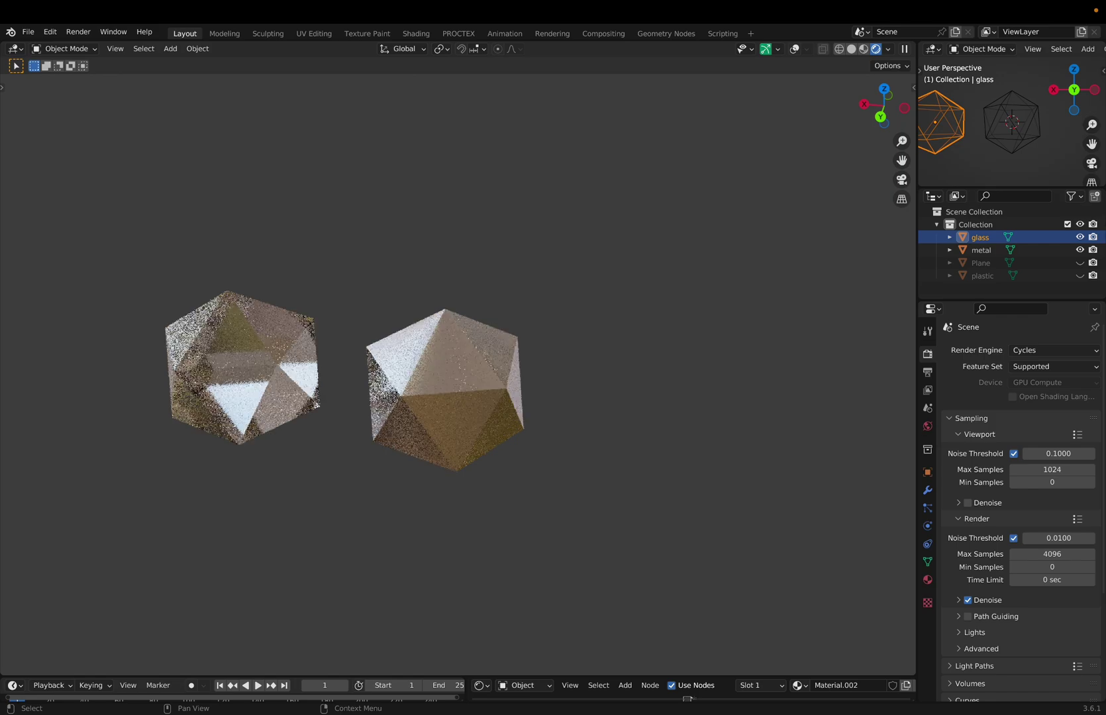
pyautogui.click(1079, 275)
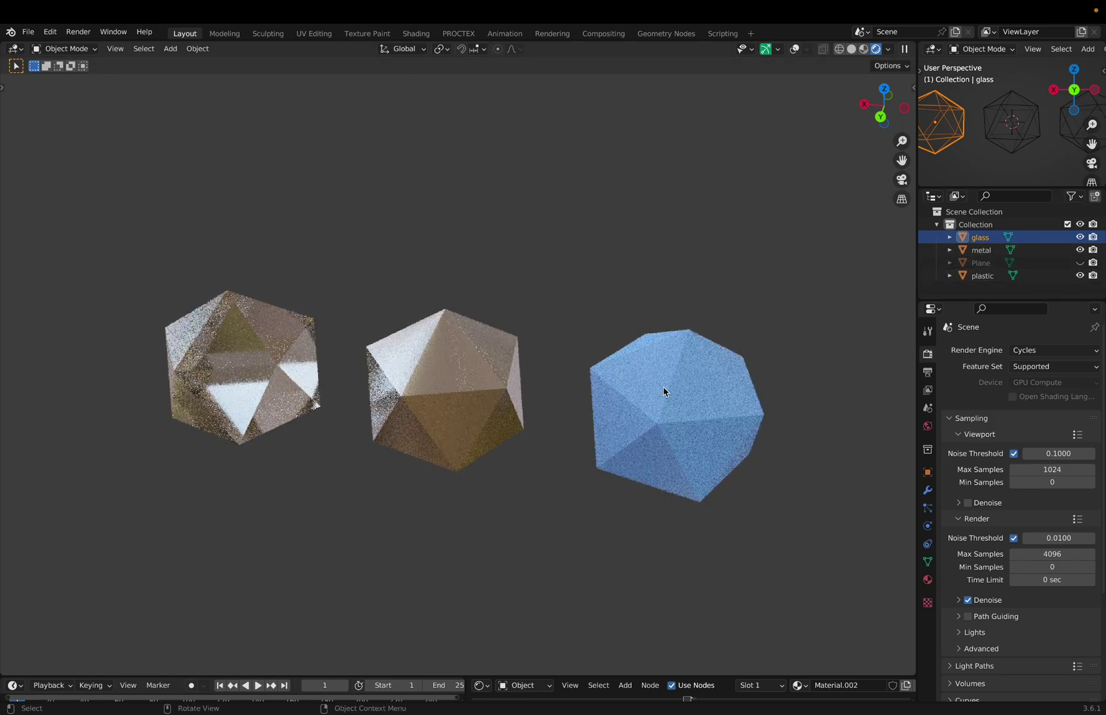
pyautogui.click(665, 391)
pyautogui.press('KP_Decimal')
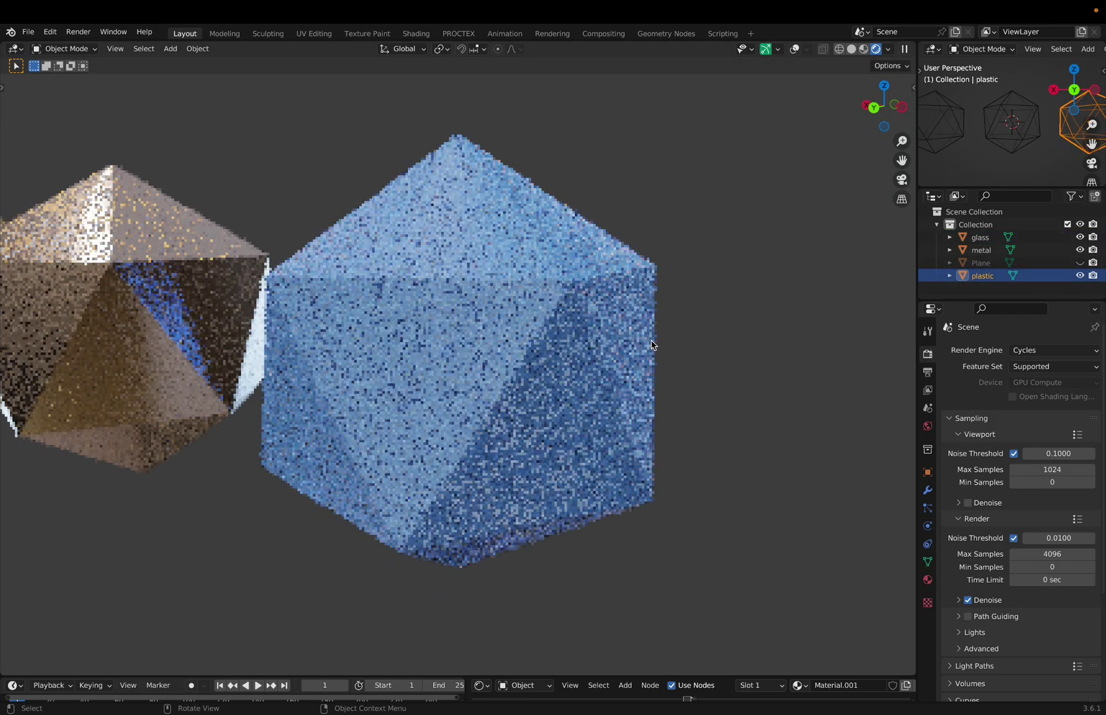
pyautogui.moveTo(652, 345); pyautogui.dragTo(626, 390, button='middle')
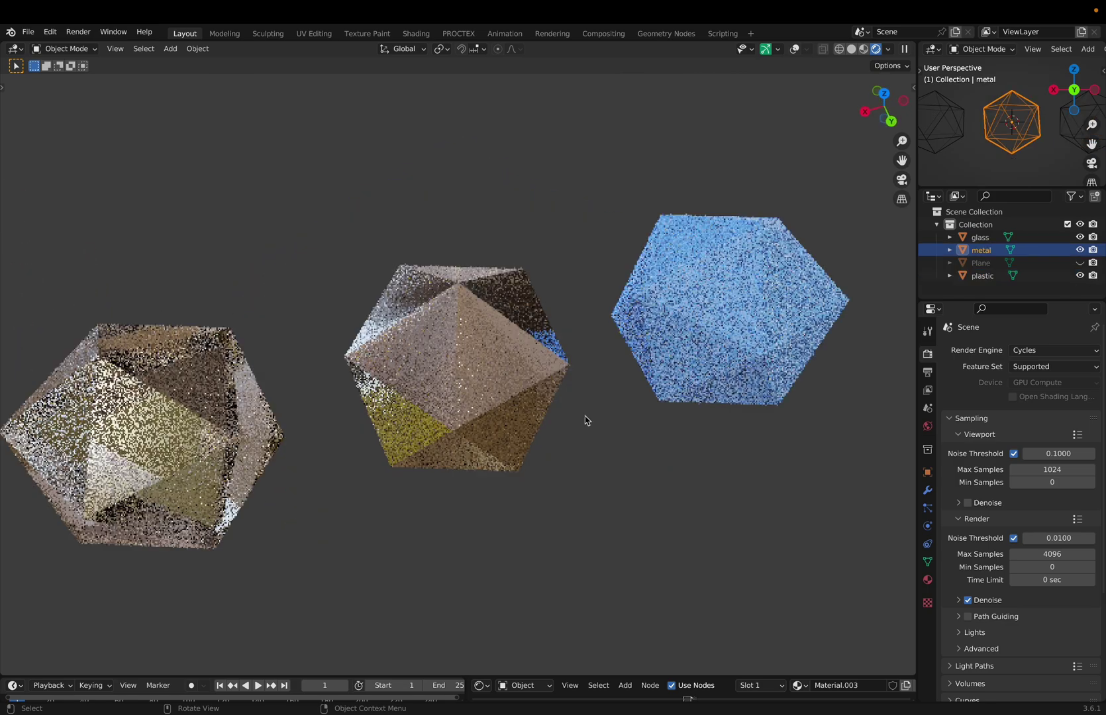
# - Compare the rendered plastic and metal objects, selecting each one in turn
pyautogui.moveTo(576, 407); pyautogui.dragTo(584, 417, button='middle')
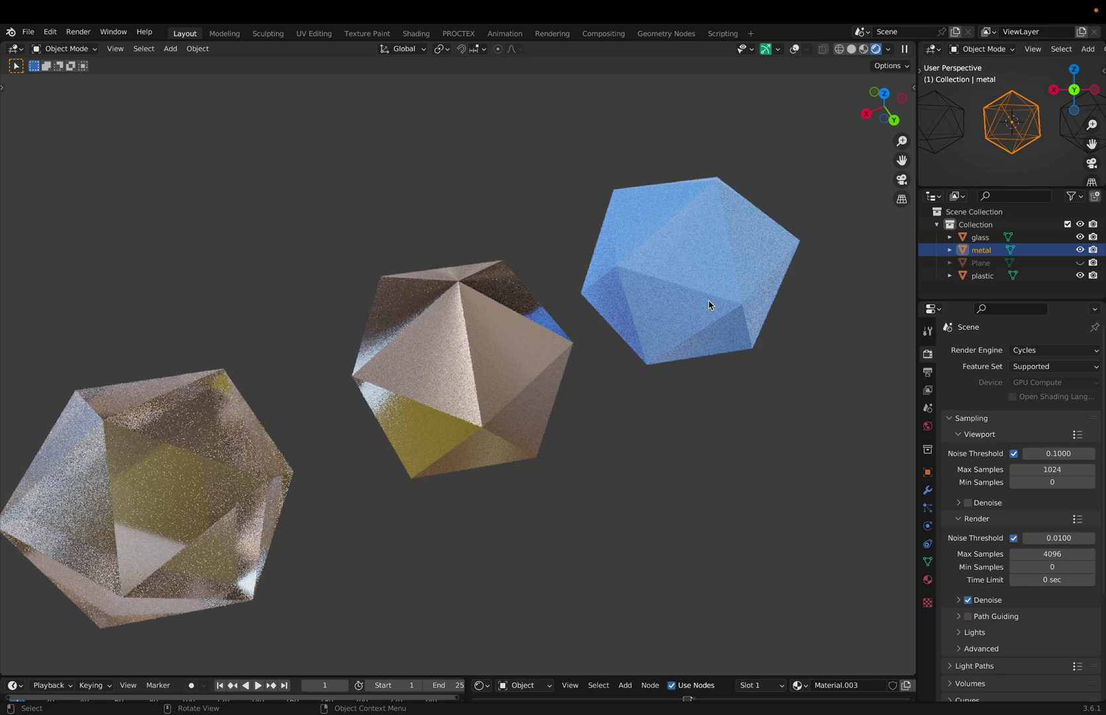
pyautogui.click(709, 305)
pyautogui.click(718, 373)
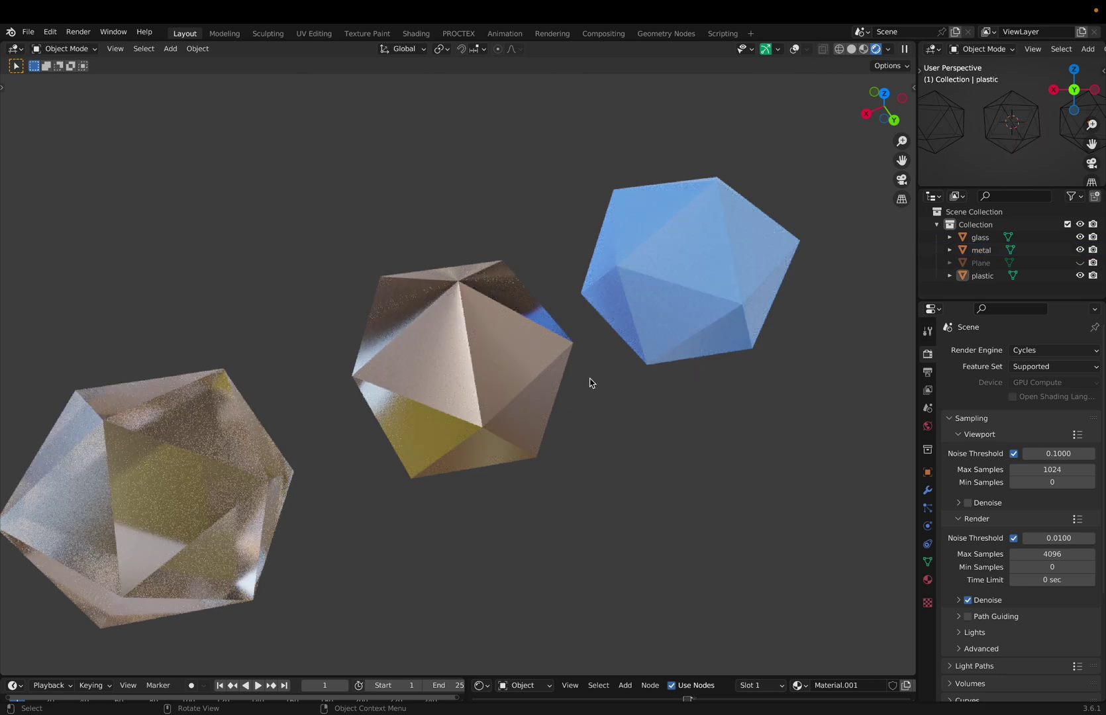
pyautogui.click(468, 344)
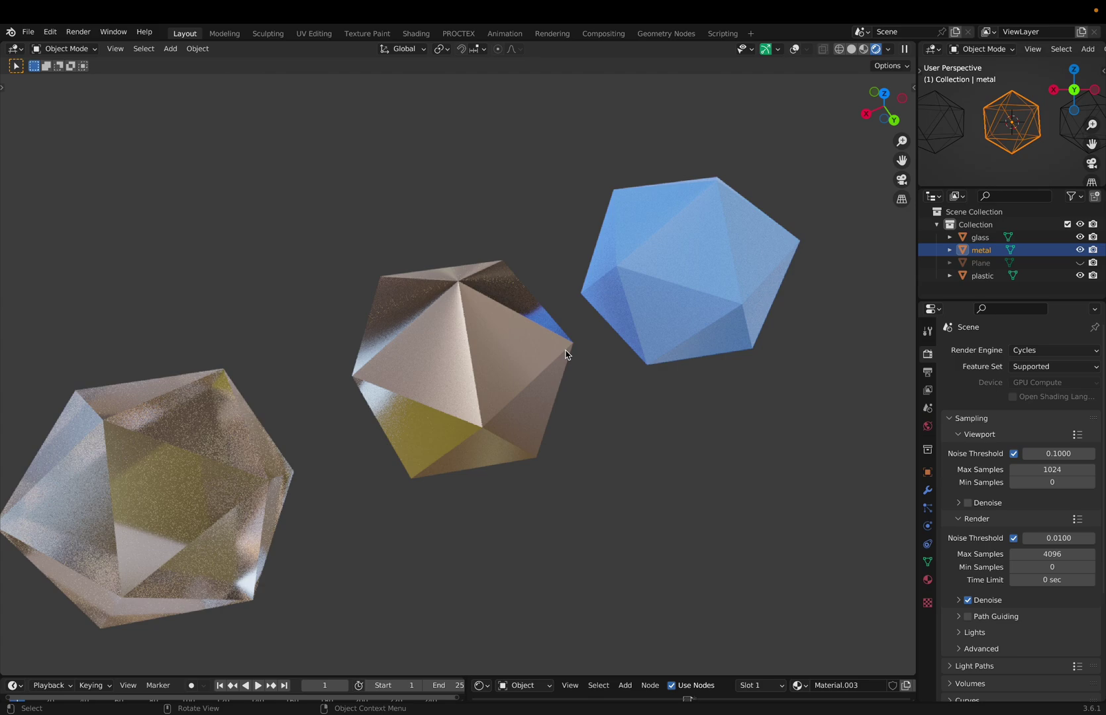
pyautogui.moveTo(566, 354); pyautogui.dragTo(610, 352, button='middle')
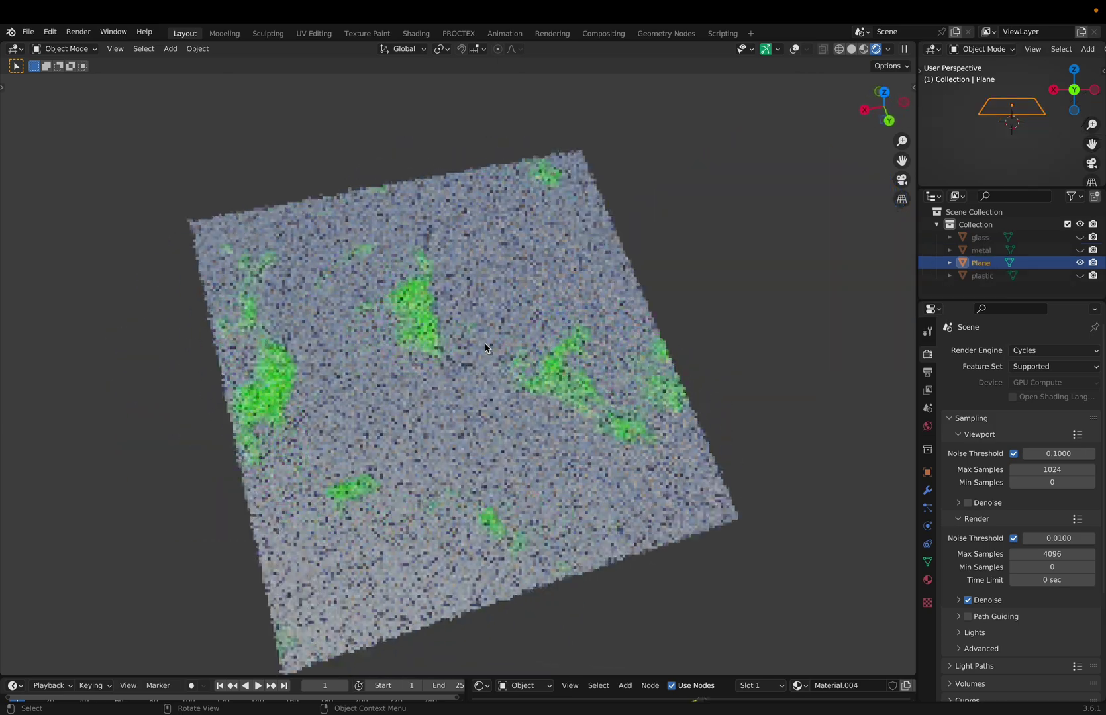
# - Examine the green patches on the rendered Plane from close up, from an angle and from farther away
pyautogui.hscroll(3, 486, 345)
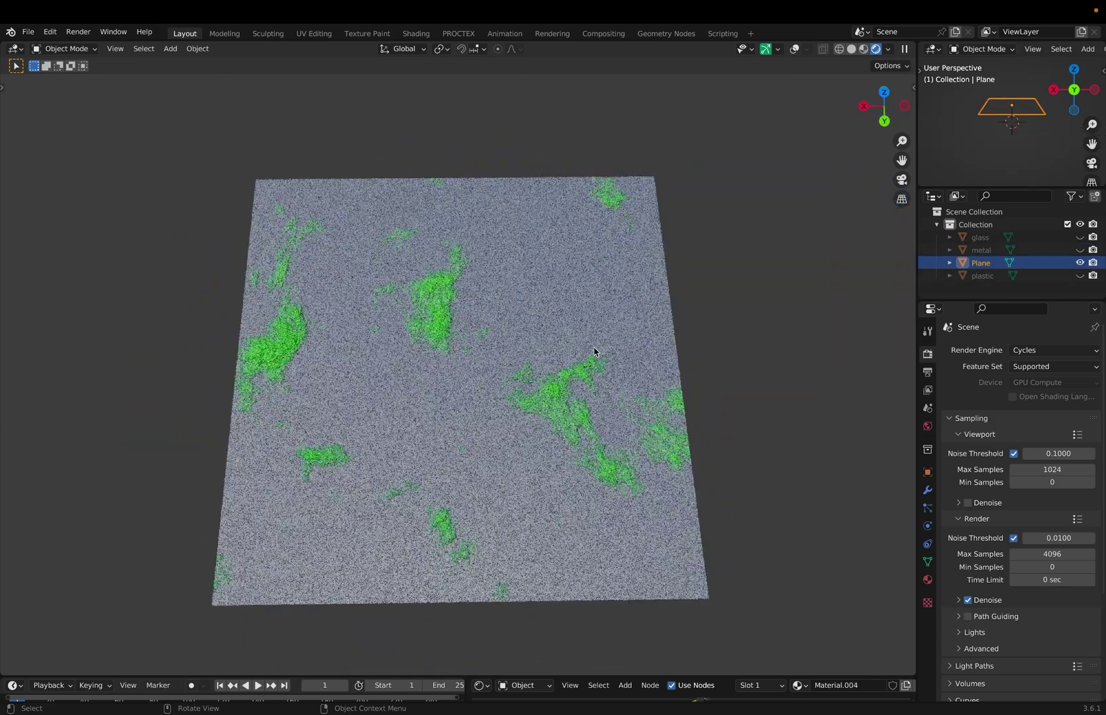
pyautogui.keyDown('ctrl'); pyautogui.scroll(5, 645, 342); pyautogui.keyUp('ctrl')
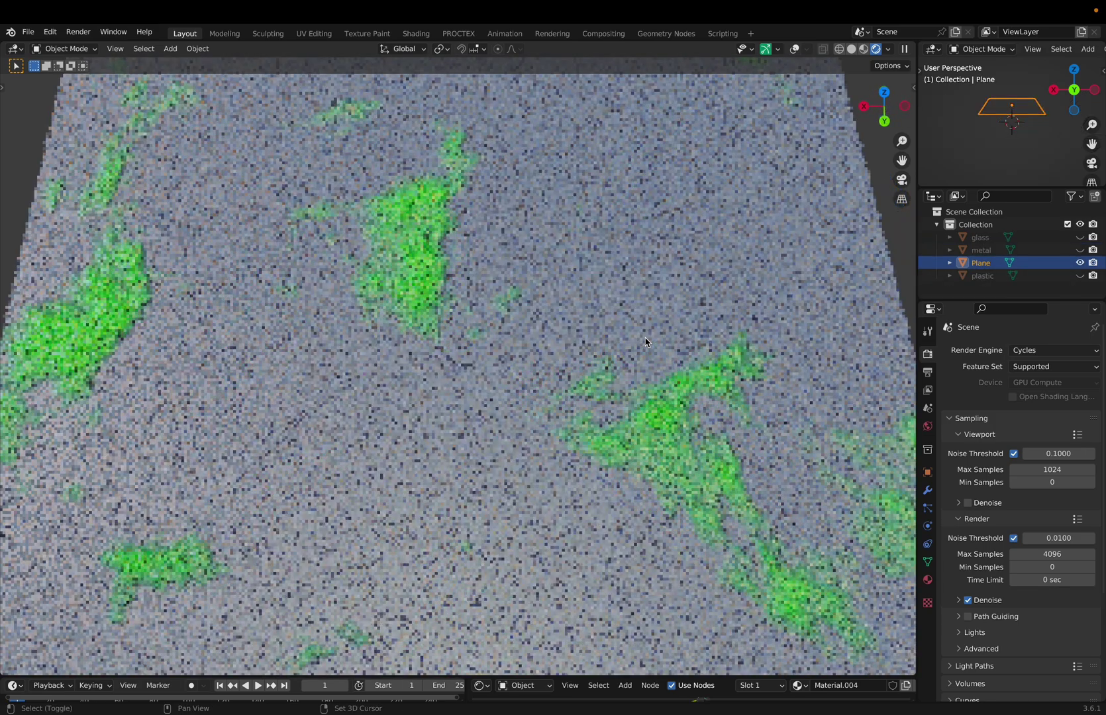
pyautogui.hscroll(3, 645, 343)
pyautogui.scroll(-4, 646, 342)
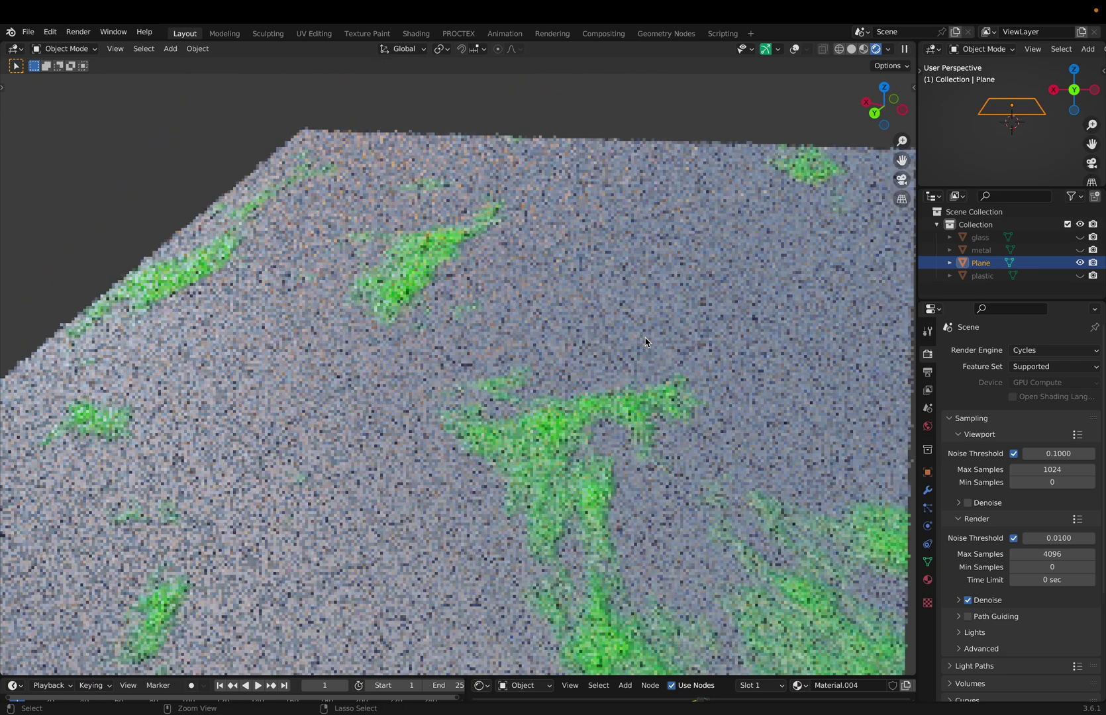
pyautogui.keyDown('ctrl'); pyautogui.scroll(-4, 645, 343); pyautogui.keyUp('ctrl')
pyautogui.keyDown('shift'); pyautogui.scroll(-4, 645, 343); pyautogui.keyUp('shift')
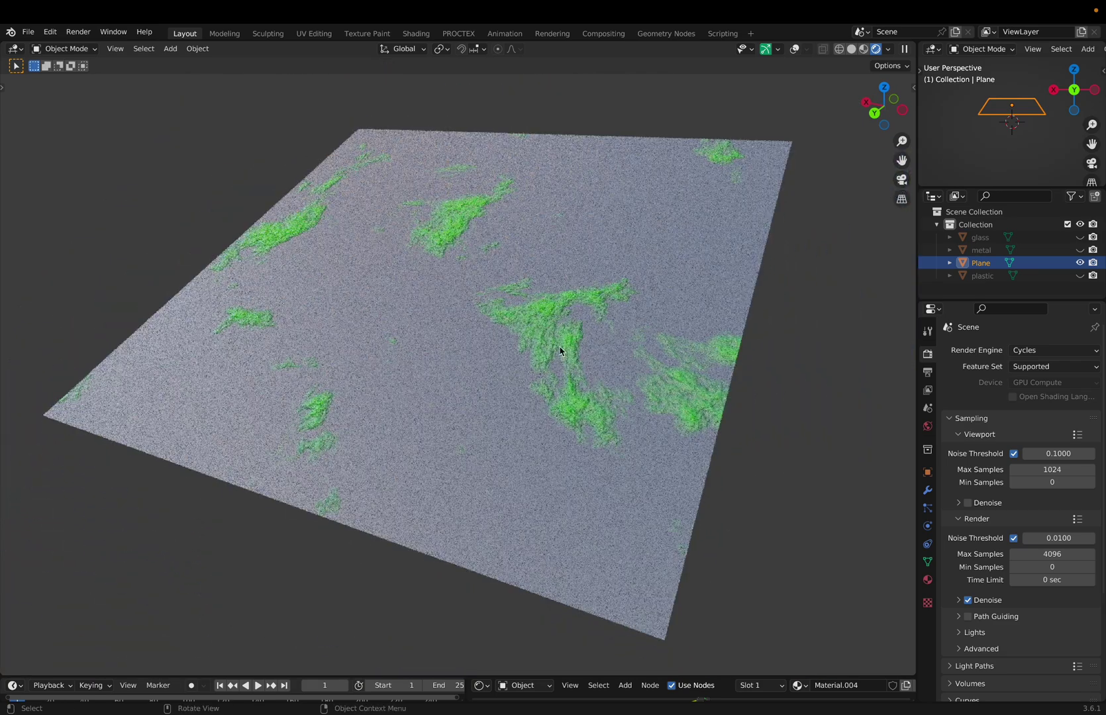
# - Switch the viewport to solid shading, checking the Plane's outline in wireframe along the way
pyautogui.press('z')
pyautogui.click(526, 343)
pyautogui.hscroll(-5, 526, 343)
pyautogui.keyDown('ctrl'); pyautogui.scroll(-4, 526, 343); pyautogui.keyUp('ctrl')
pyautogui.hotkey('shift', 'z')
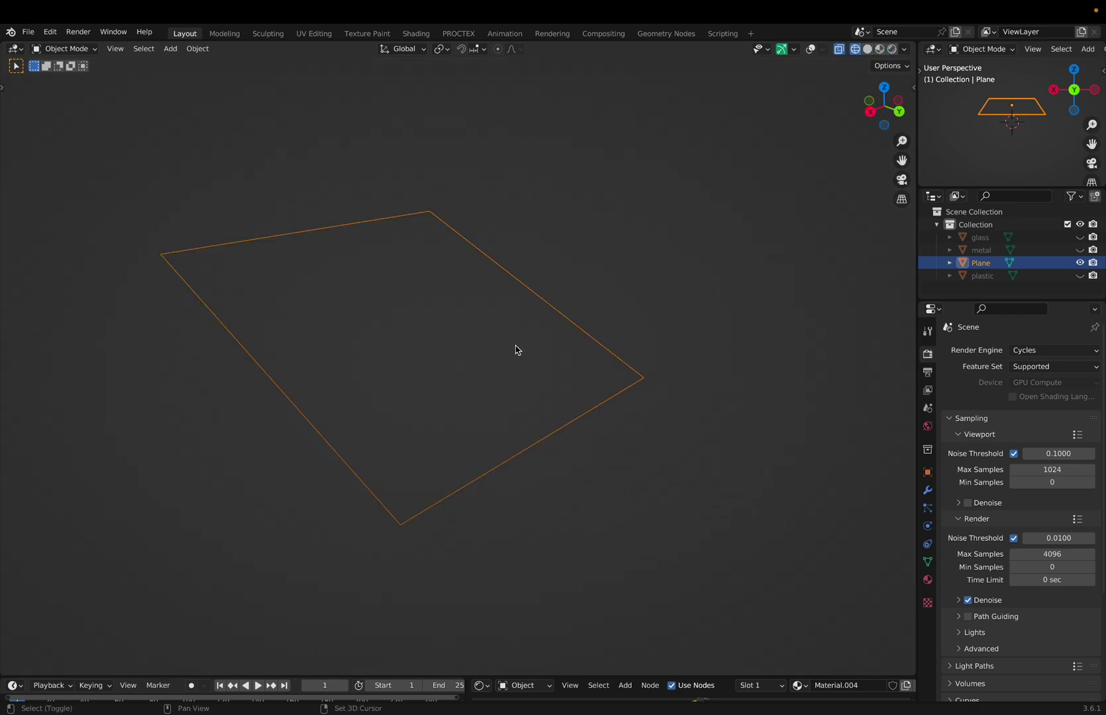
pyautogui.hscroll(-4, 512, 351)
pyautogui.hotkey('shift', 'z')
pyautogui.hscroll(5, 512, 348)
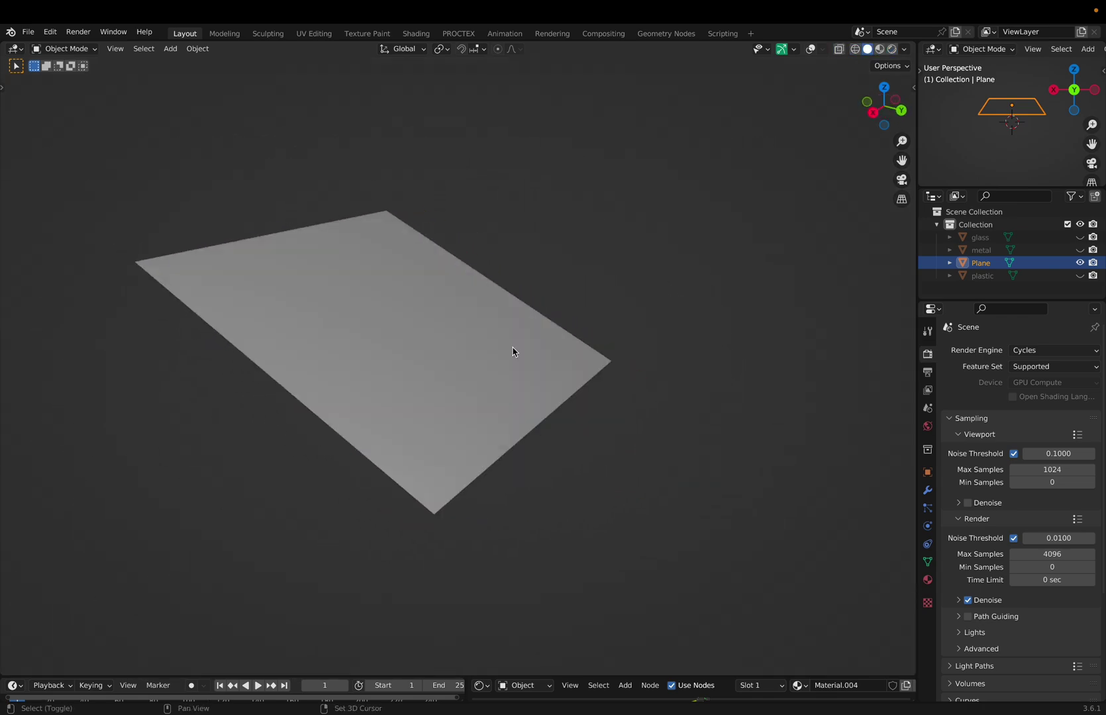
# - Turn the viewport overlays back on around the Plane
pyautogui.hscroll(5, 518, 348)
pyautogui.hotkey('alt', 'shift', 'z')
pyautogui.hscroll(5, 519, 348)
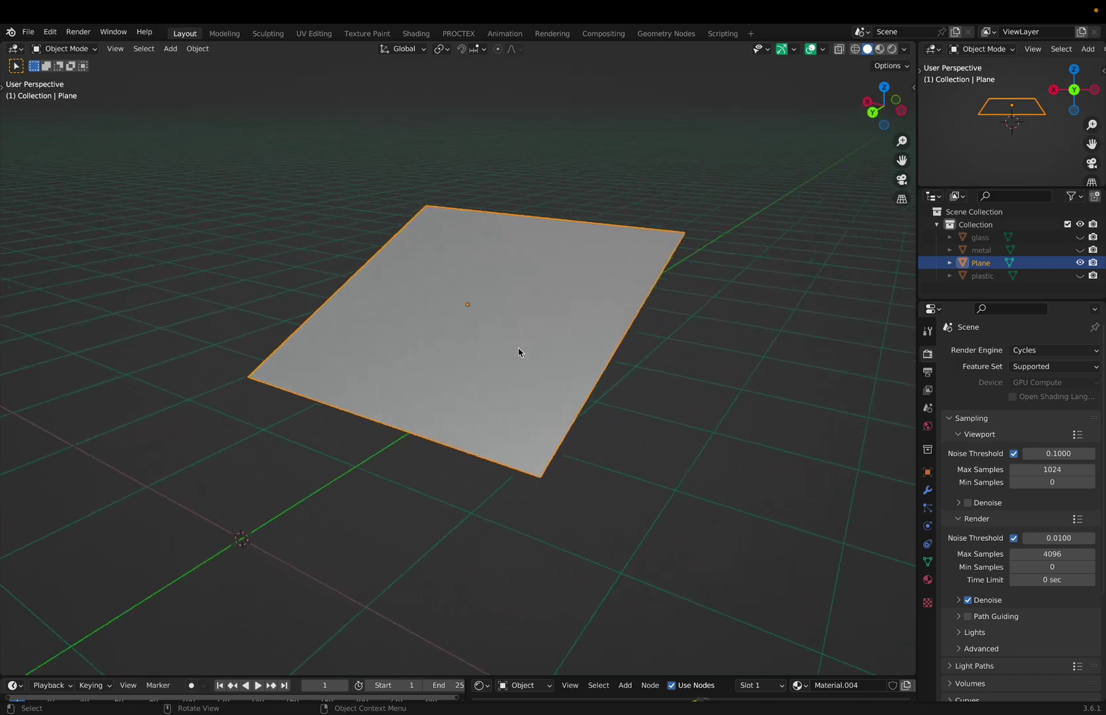
# - Preview the Plane's green surface relief up close in rendered shading, and return to solid shading
pyautogui.keyDown('ctrl'); pyautogui.scroll(5, 518, 348); pyautogui.keyUp('ctrl')
pyautogui.scroll(5, 519, 352)
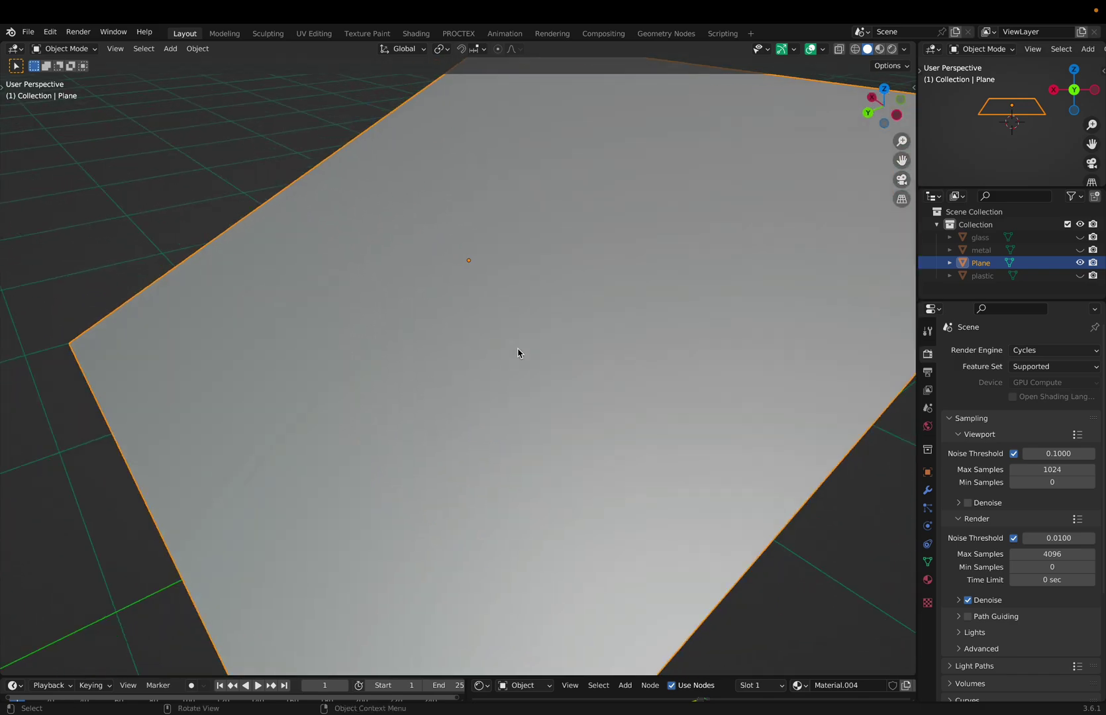
pyautogui.press('z')
pyautogui.click(588, 318)
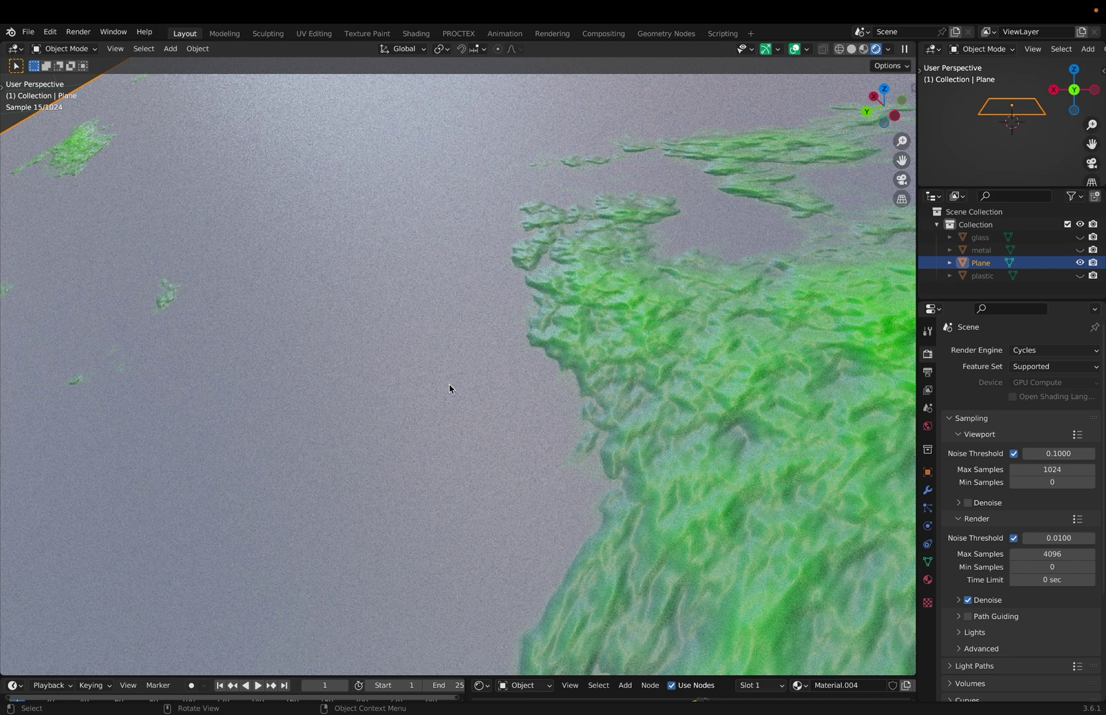
pyautogui.press('z')
pyautogui.click(635, 386)
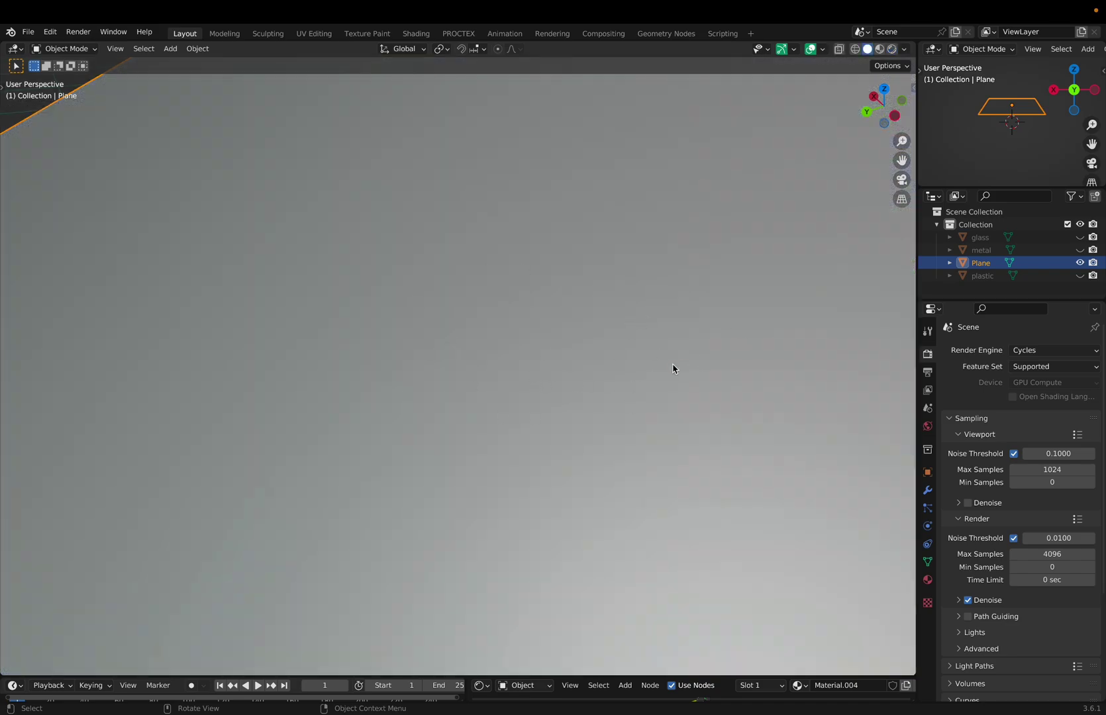
# - Examine the Plane's green relief patches in the shaded preview from several angles and distances
pyautogui.scroll(-10, 672, 364)
pyautogui.press('Tab')
pyautogui.hscroll(-5, 673, 364)
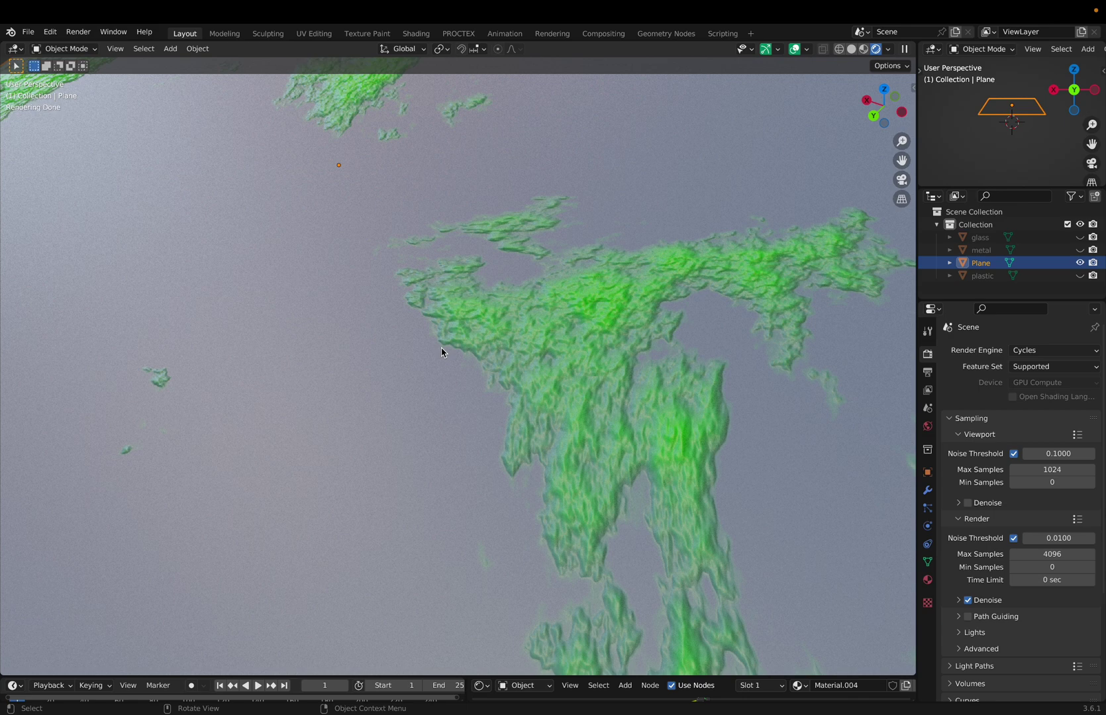
pyautogui.scroll(-5, 530, 361)
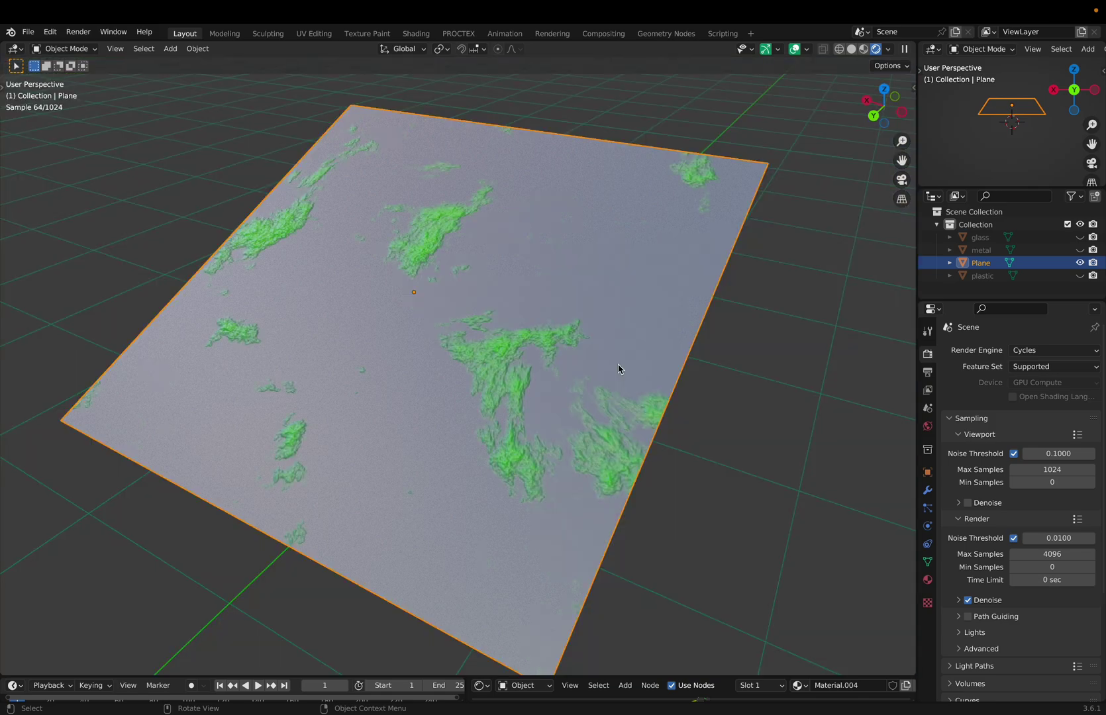
pyautogui.moveTo(619, 369); pyautogui.dragTo(449, 363, button='middle')
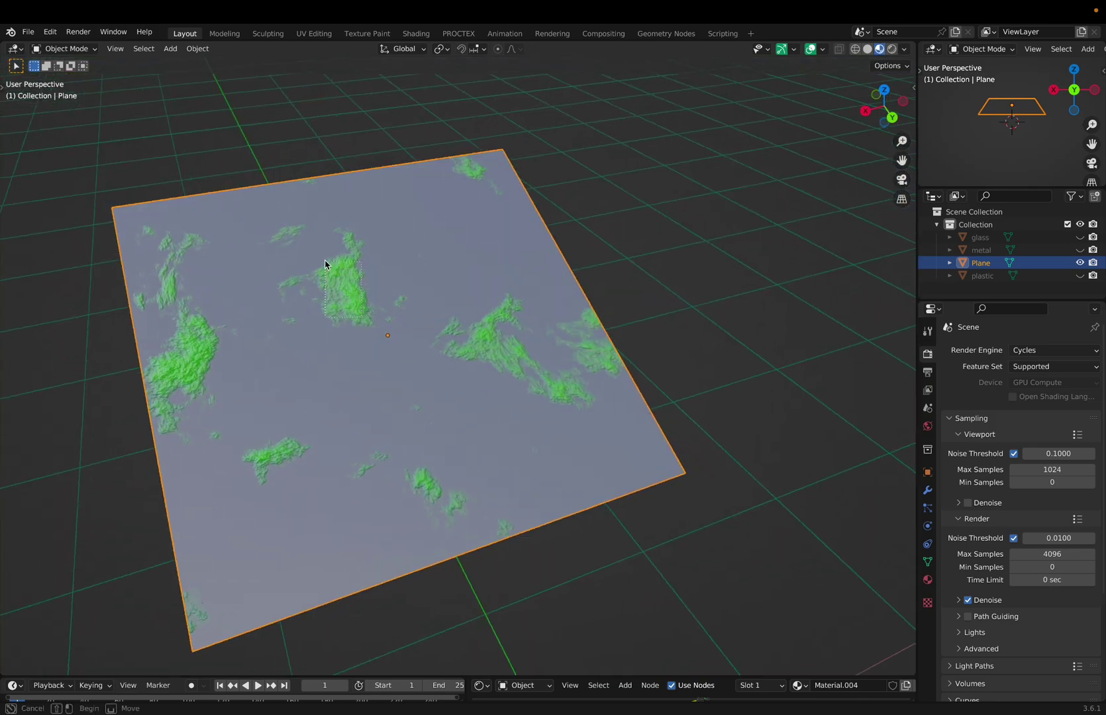
pyautogui.moveTo(333, 272); pyautogui.dragTo(344, 277, button='middle')
pyautogui.scroll(5, 343, 277)
pyautogui.hscroll(10, 343, 277)
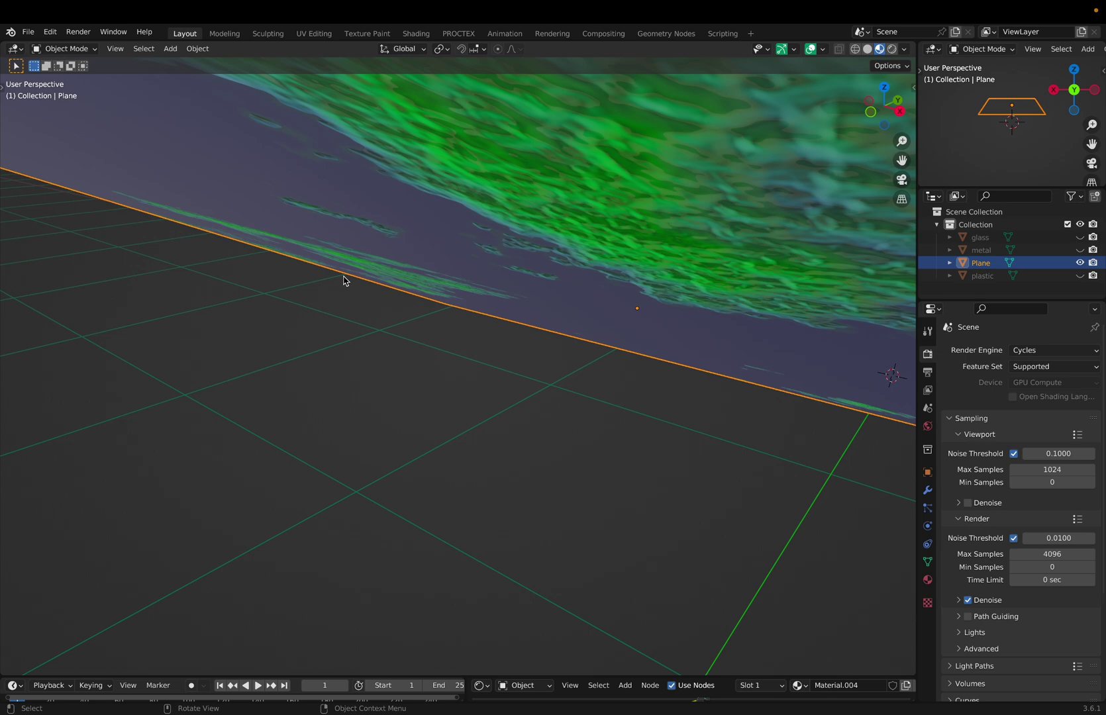
pyautogui.scroll(-5, 344, 276)
pyautogui.moveTo(443, 376); pyautogui.dragTo(524, 277)
pyautogui.moveTo(633, 425); pyautogui.dragTo(636, 425)
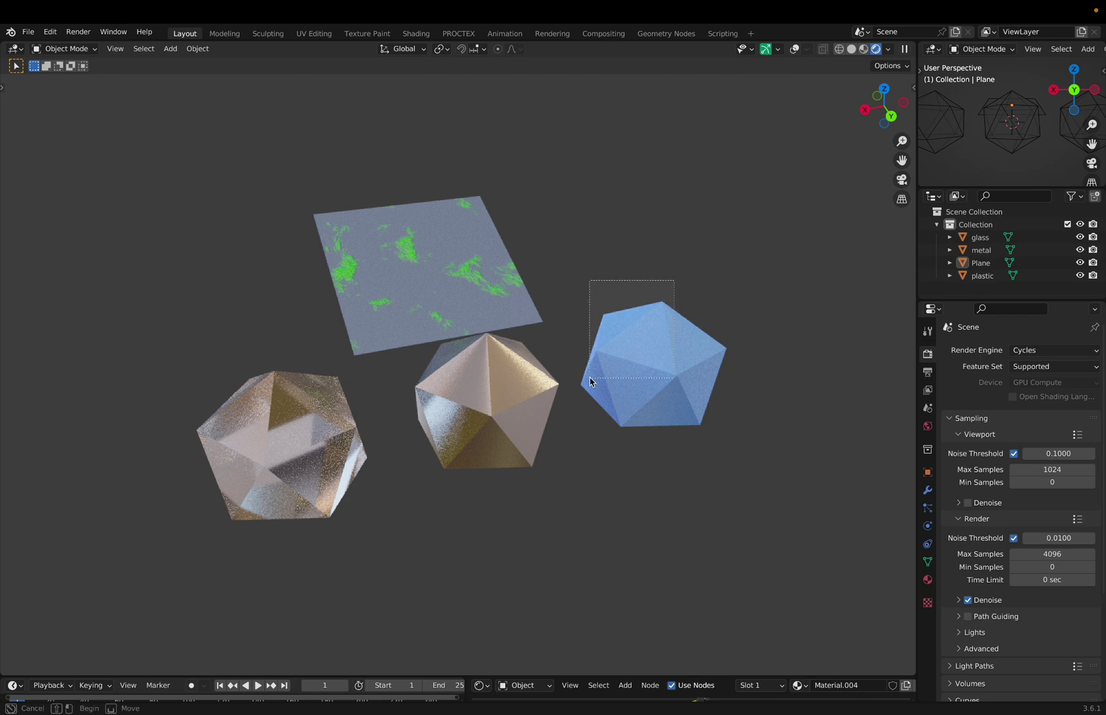
pyautogui.click(586, 382)
pyautogui.click(510, 390)
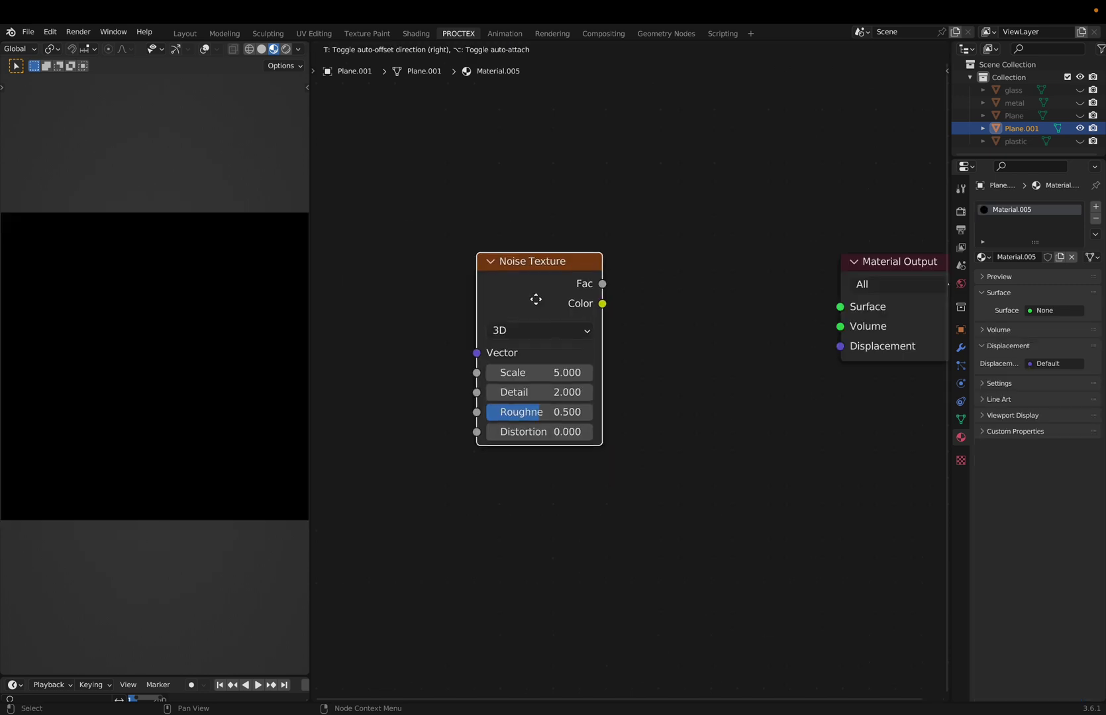
# - Place the Noise Texture node away from the Material Output and preview its Fac output as the surface
pyautogui.click(462, 291)
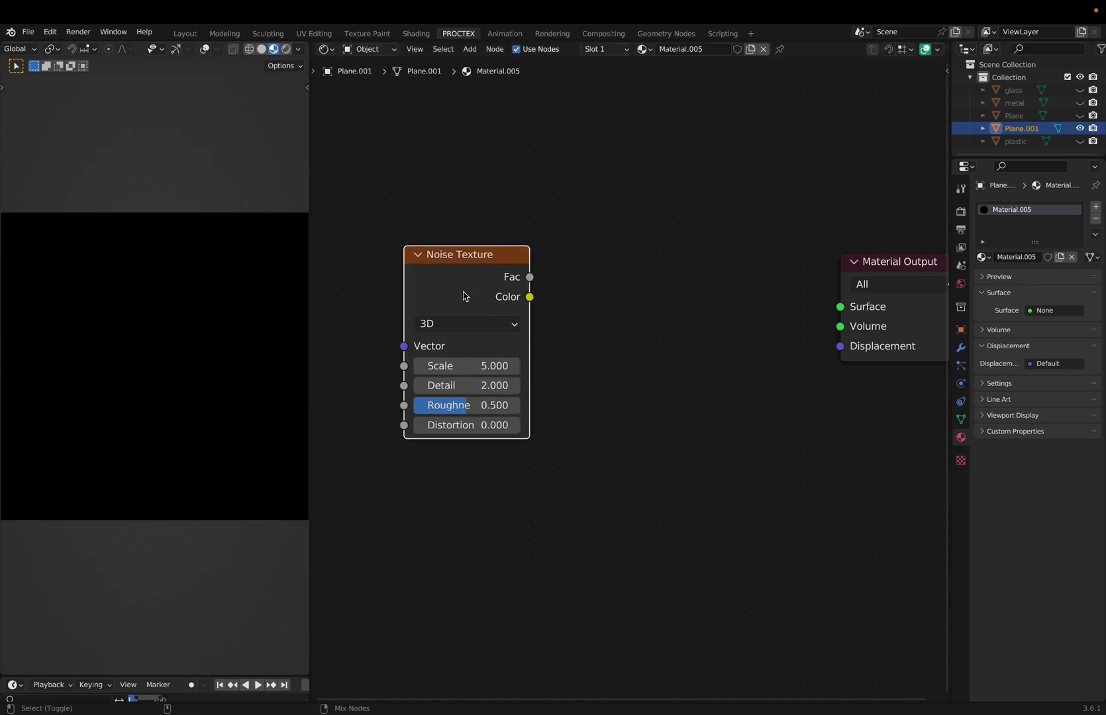
pyautogui.keyDown('ctrl'); pyautogui.keyDown('shift'); pyautogui.click(460, 295); pyautogui.keyUp('shift'); pyautogui.keyUp('ctrl')
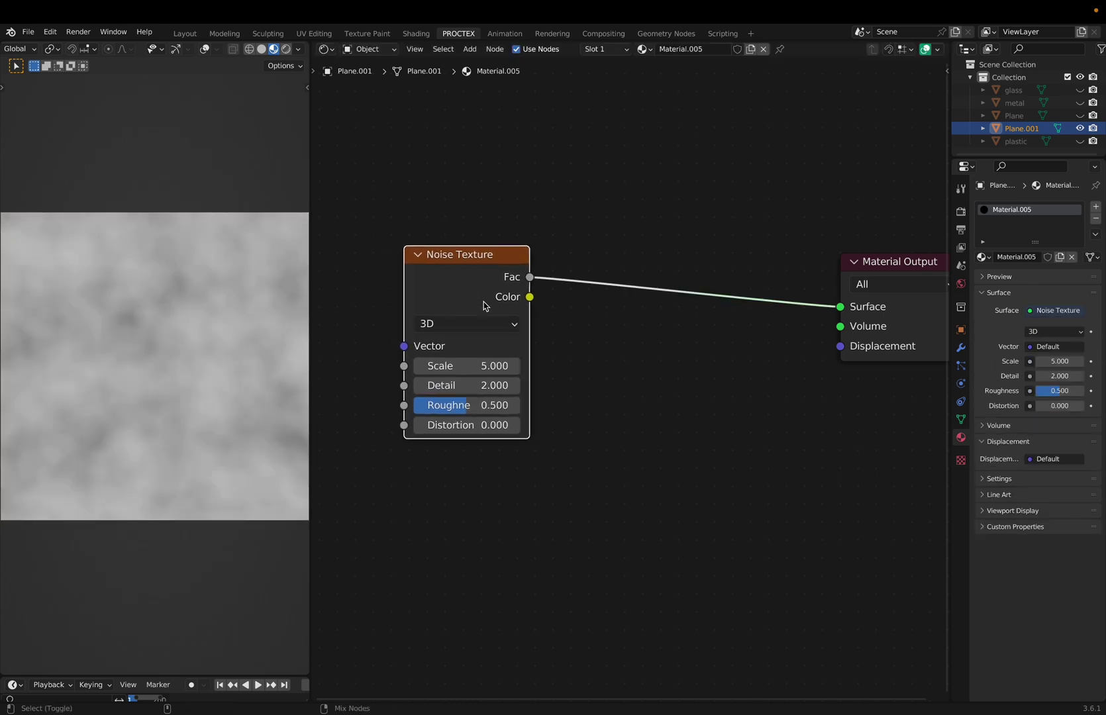
pyautogui.keyDown('ctrl'); pyautogui.keyDown('shift'); pyautogui.click(489, 303); pyautogui.keyUp('shift'); pyautogui.keyUp('ctrl')
pyautogui.keyDown('ctrl'); pyautogui.keyDown('shift'); pyautogui.click(501, 293); pyautogui.keyUp('shift'); pyautogui.keyUp('ctrl')
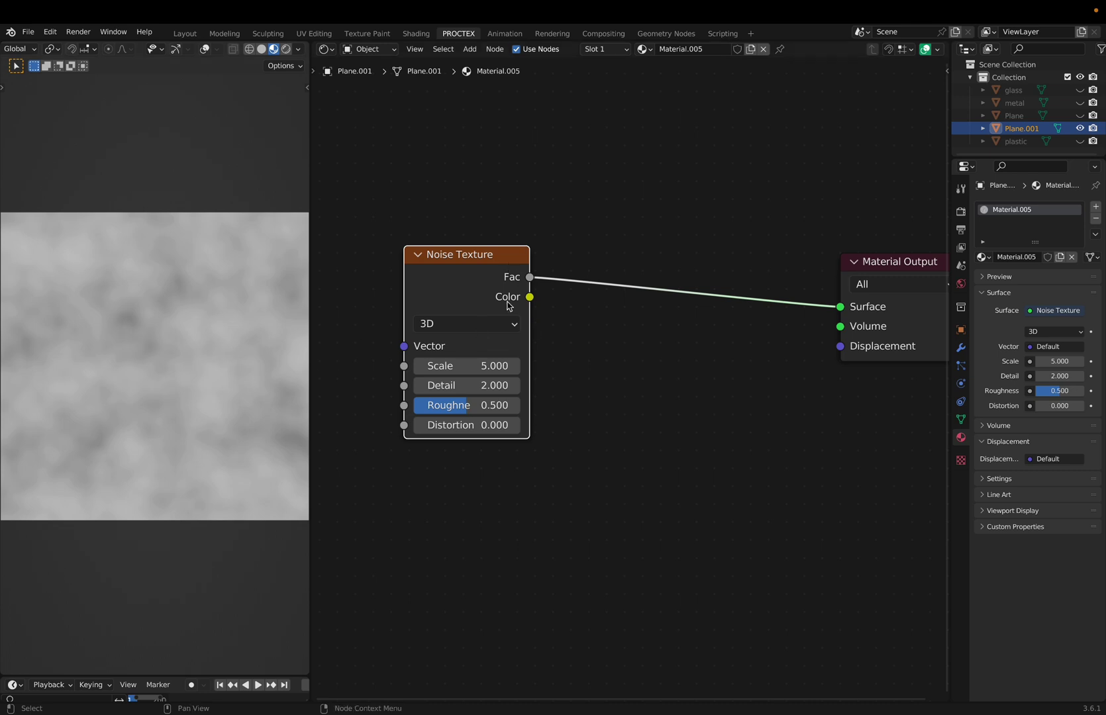
# - Move the Noise Texture node slightly farther from the Material Output, leaving room along their link
pyautogui.hscroll(-2, 547, 284)
pyautogui.scroll(-3, 642, 377)
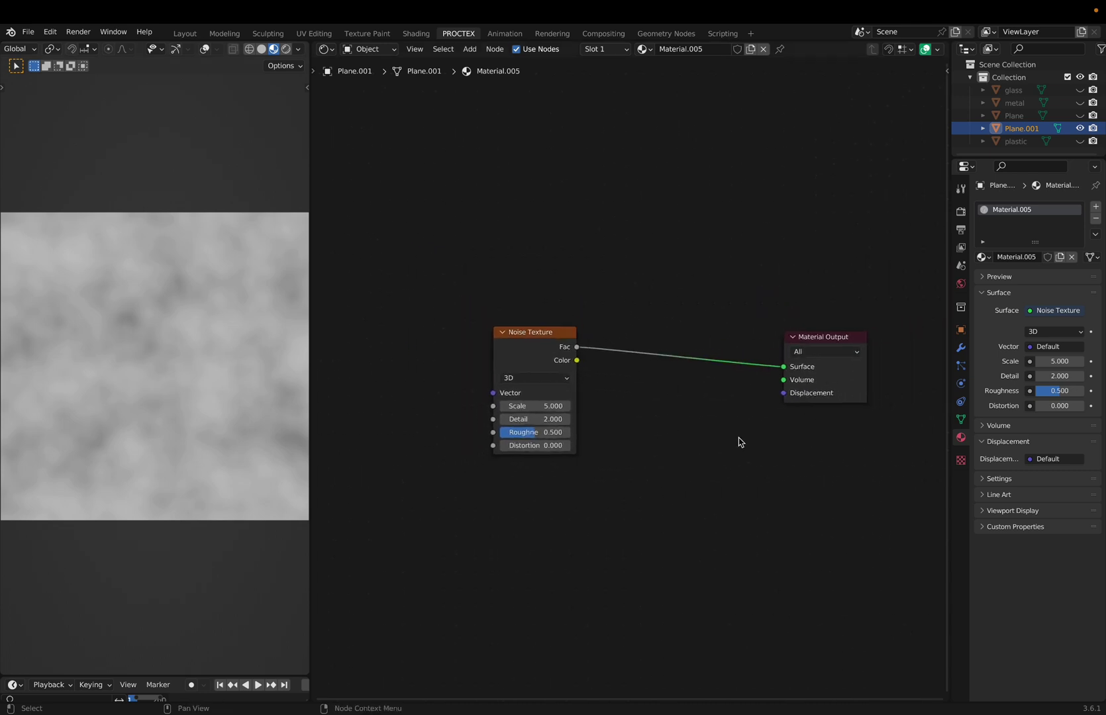
pyautogui.hscroll(1, 738, 442)
pyautogui.moveTo(518, 349); pyautogui.dragTo(503, 352)
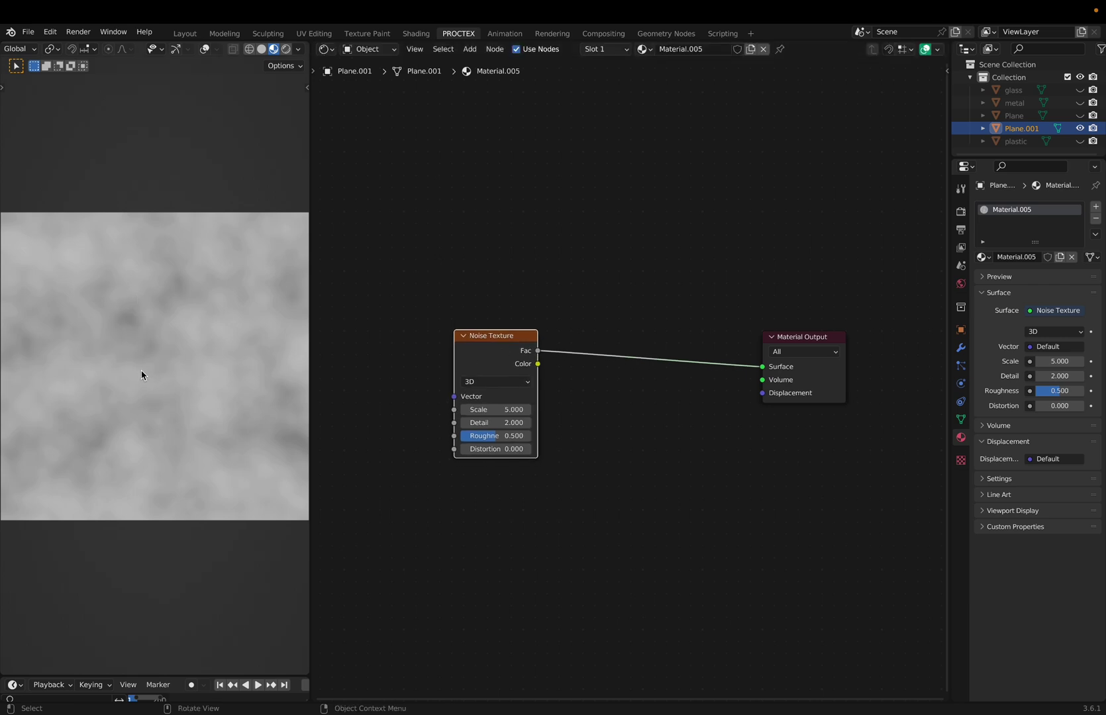
# - Shift the third vector component of the Add node that feeds the Noise Texture's Vector input
pyautogui.scroll(2, 563, 487)
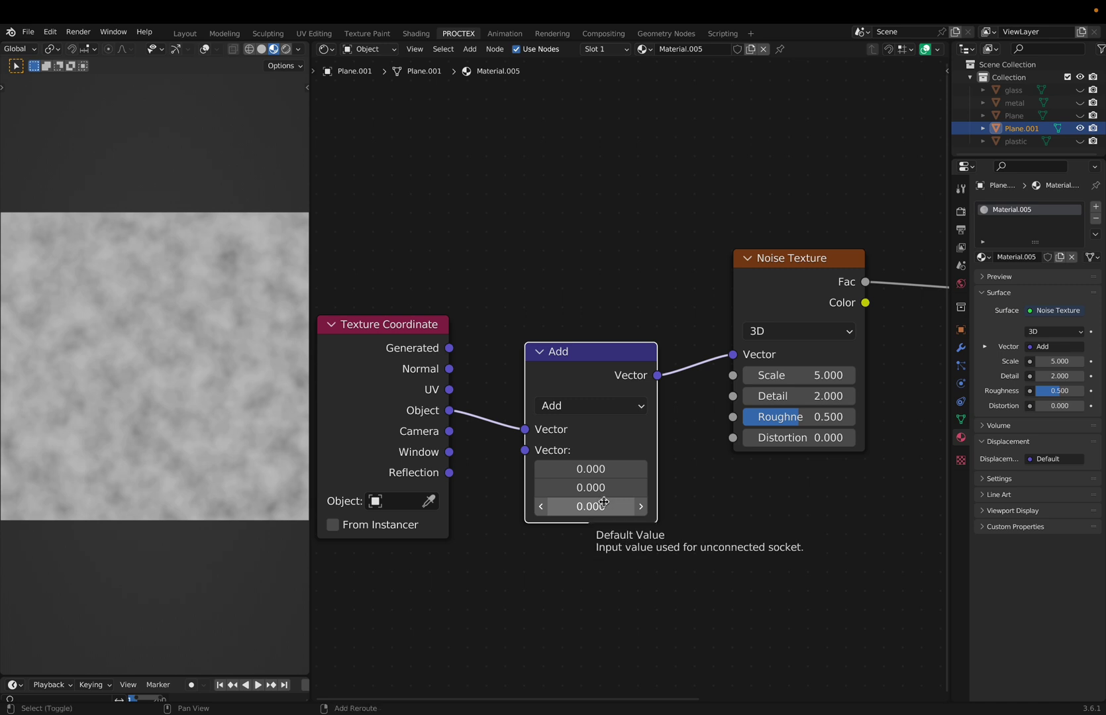
pyautogui.moveTo(603, 502); pyautogui.dragTo(290, 501)
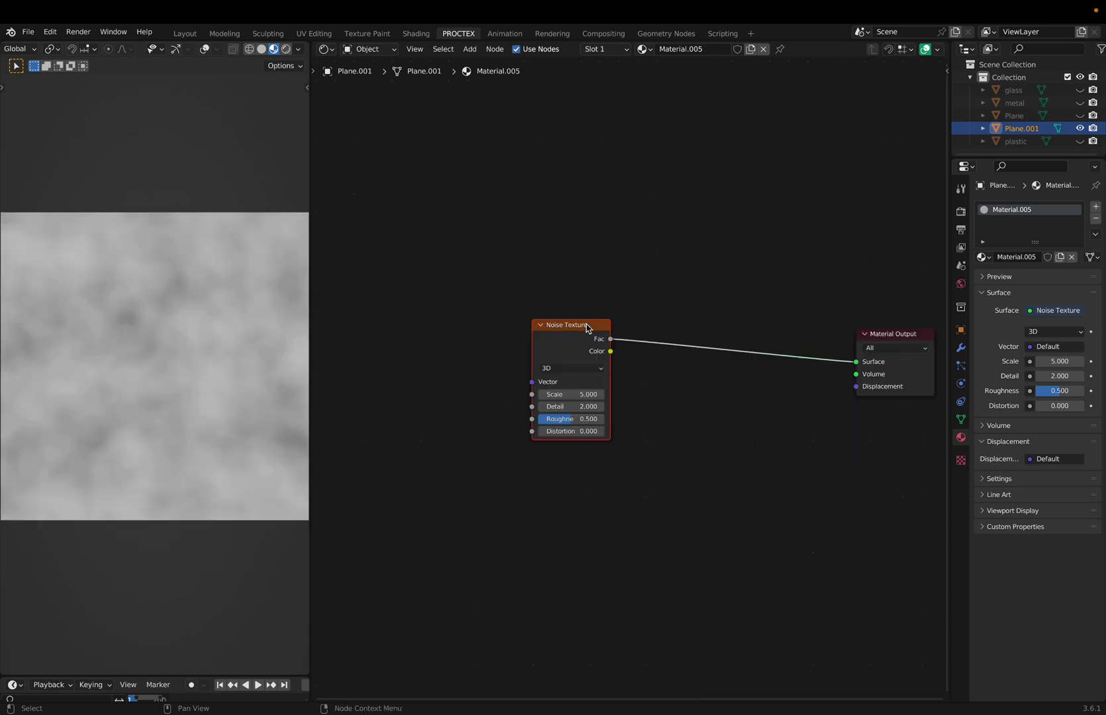
# - Reposition the Noise Texture node, and place the Texture Coordinate node farther away from the Material Output
pyautogui.moveTo(586, 329); pyautogui.dragTo(621, 340)
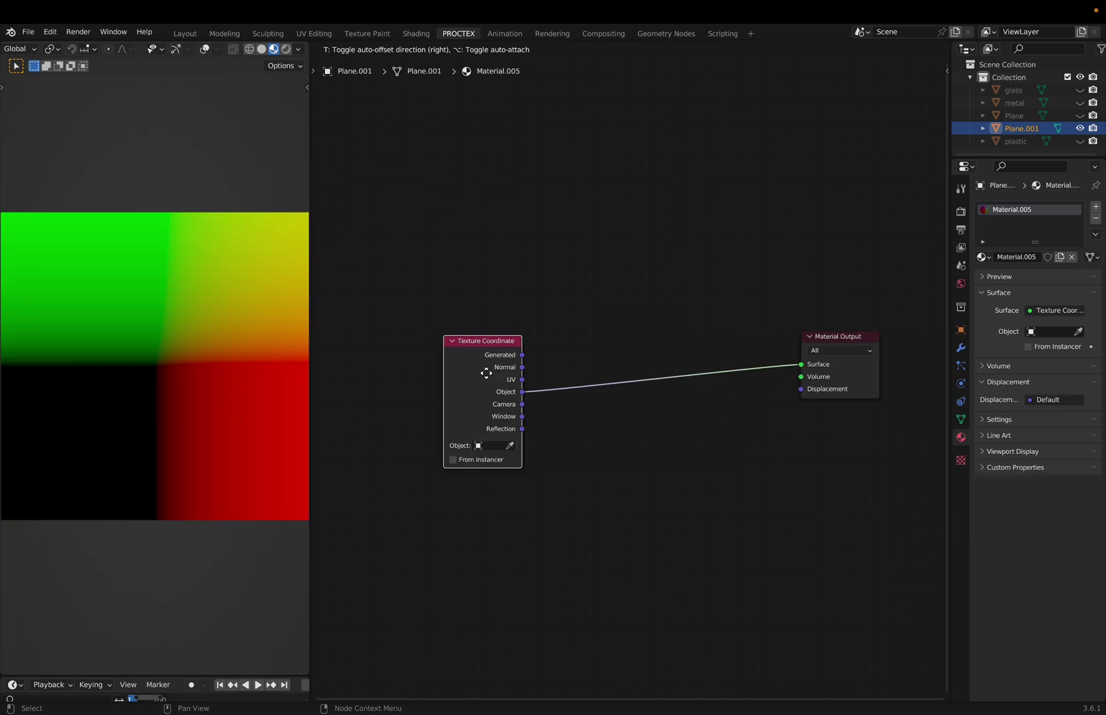
pyautogui.moveTo(490, 381); pyautogui.dragTo(399, 339)
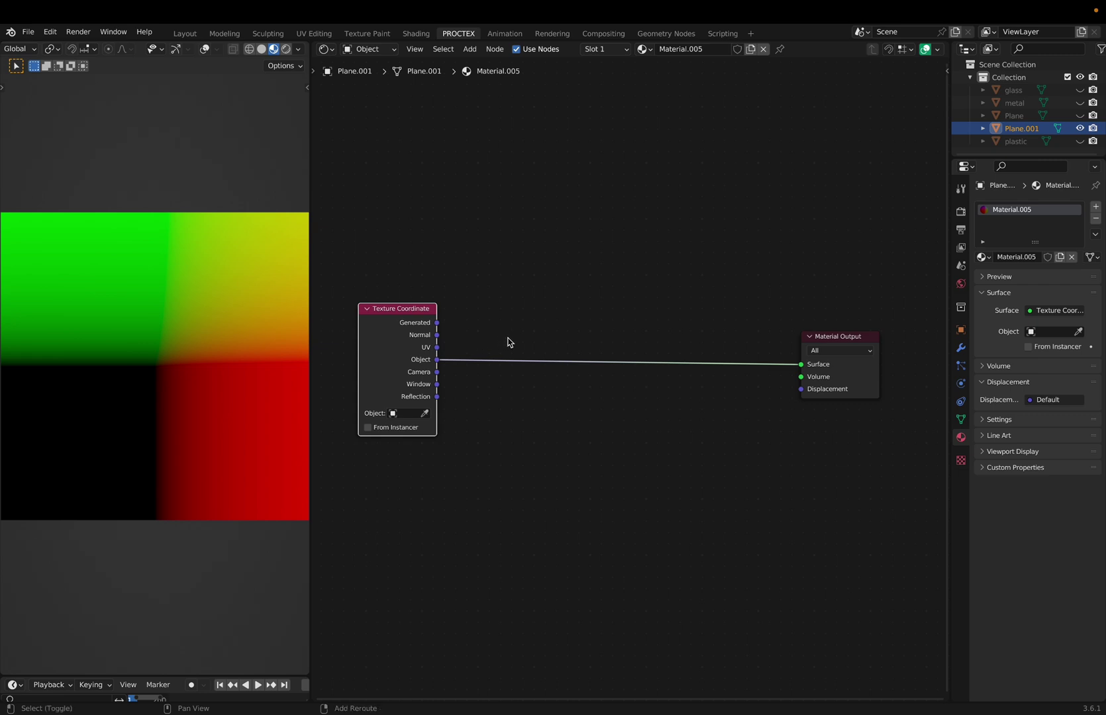
# - Try out a movable reroute point on the Texture Coordinate's Object link, and remove it again
pyautogui.keyDown('shift'); pyautogui.moveTo(508, 343); pyautogui.dragTo(542, 380, button='right'); pyautogui.keyUp('shift')
pyautogui.press('g')
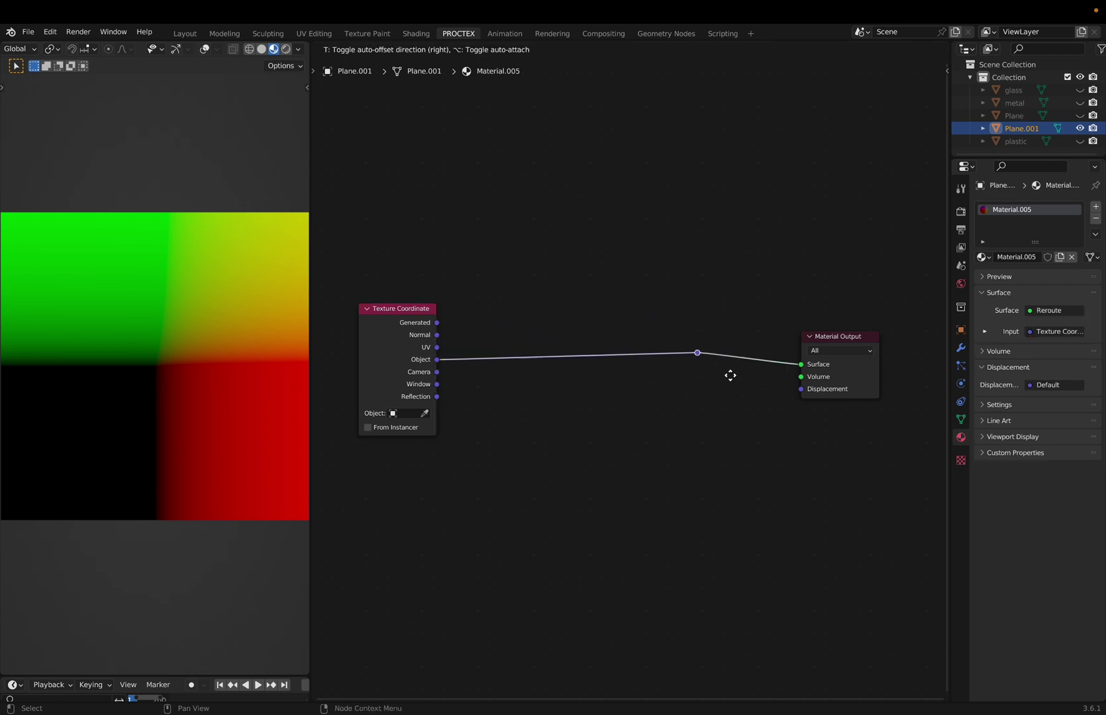
pyautogui.rightClick(637, 366)
pyautogui.scroll(1, 652, 377)
pyautogui.hotkey('ctrl', 'x')
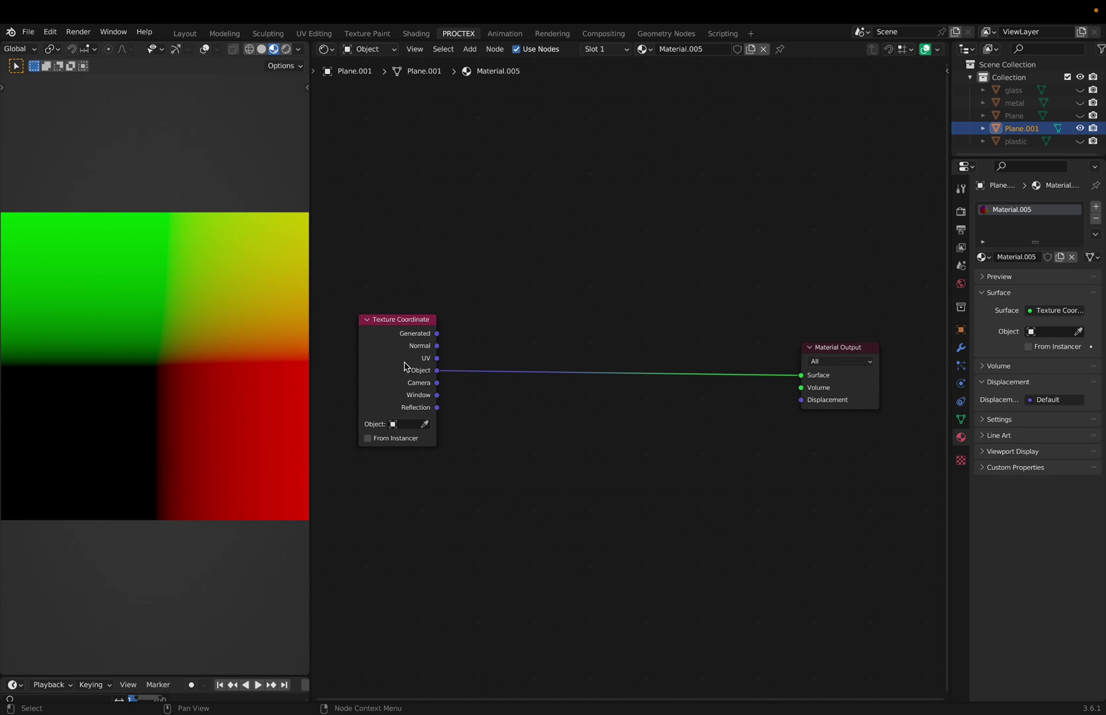
# - Shift the Texture Coordinate node around in the node graph and deselect it
pyautogui.moveTo(405, 366)
pyautogui.mouseDown()
pyautogui.moveTo(439, 360)
pyautogui.moveTo(377, 351)
pyautogui.moveTo(406, 362)
pyautogui.mouseUp()
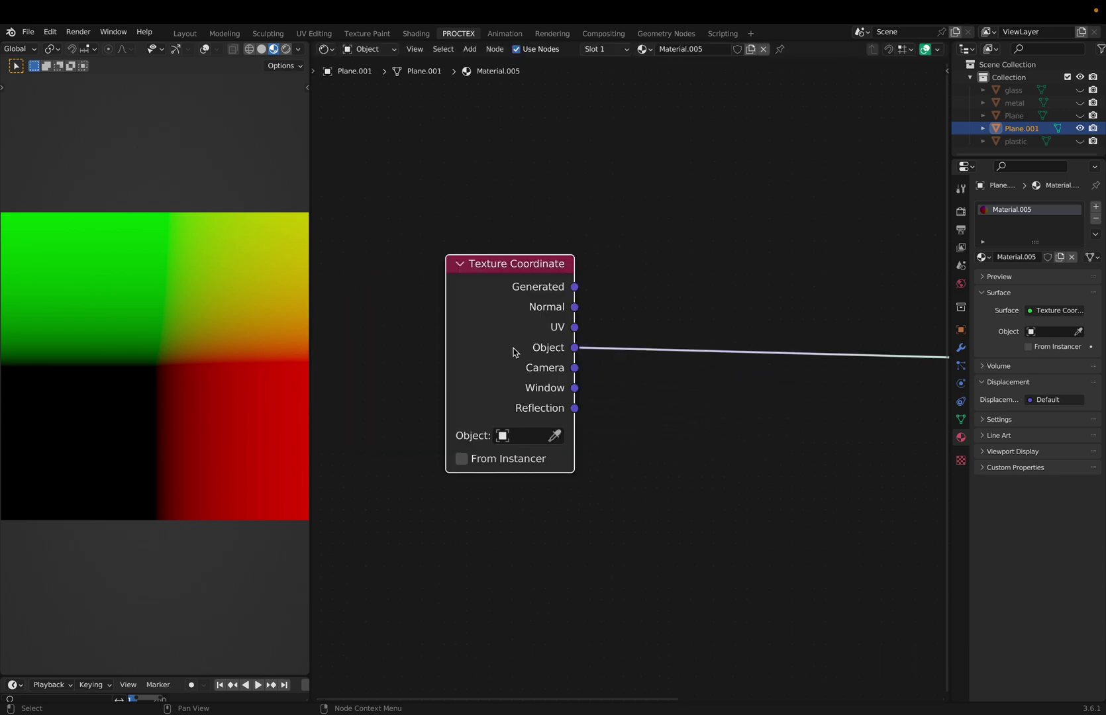
pyautogui.moveTo(521, 345); pyautogui.dragTo(457, 343)
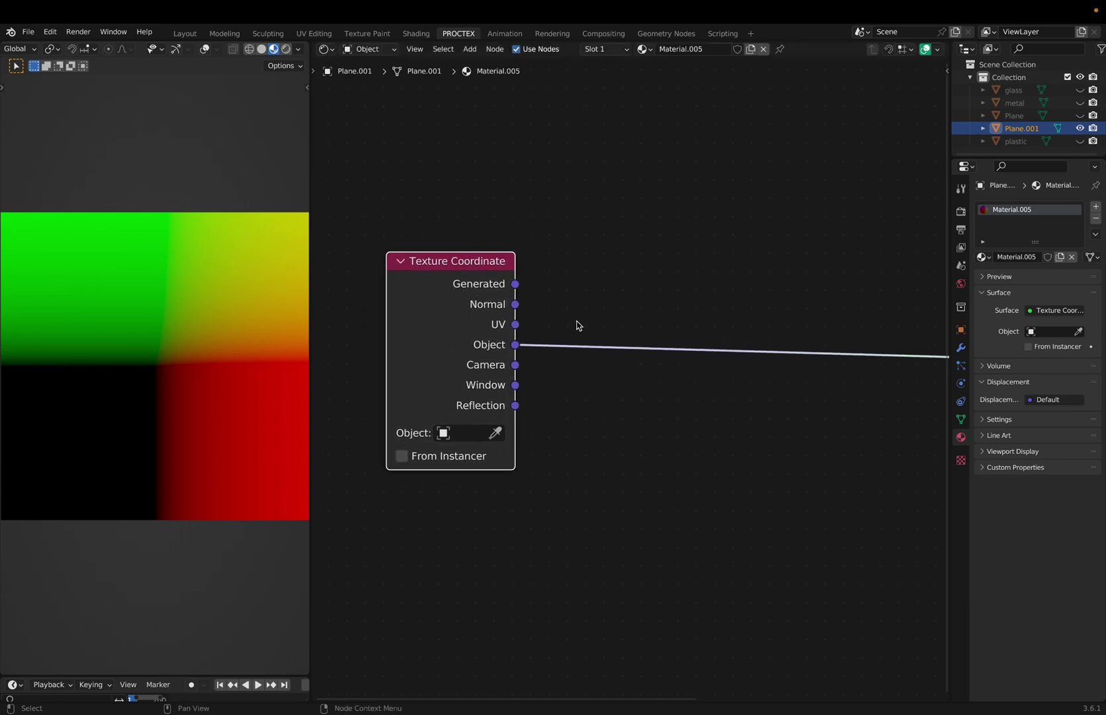
pyautogui.moveTo(502, 386); pyautogui.dragTo(516, 395)
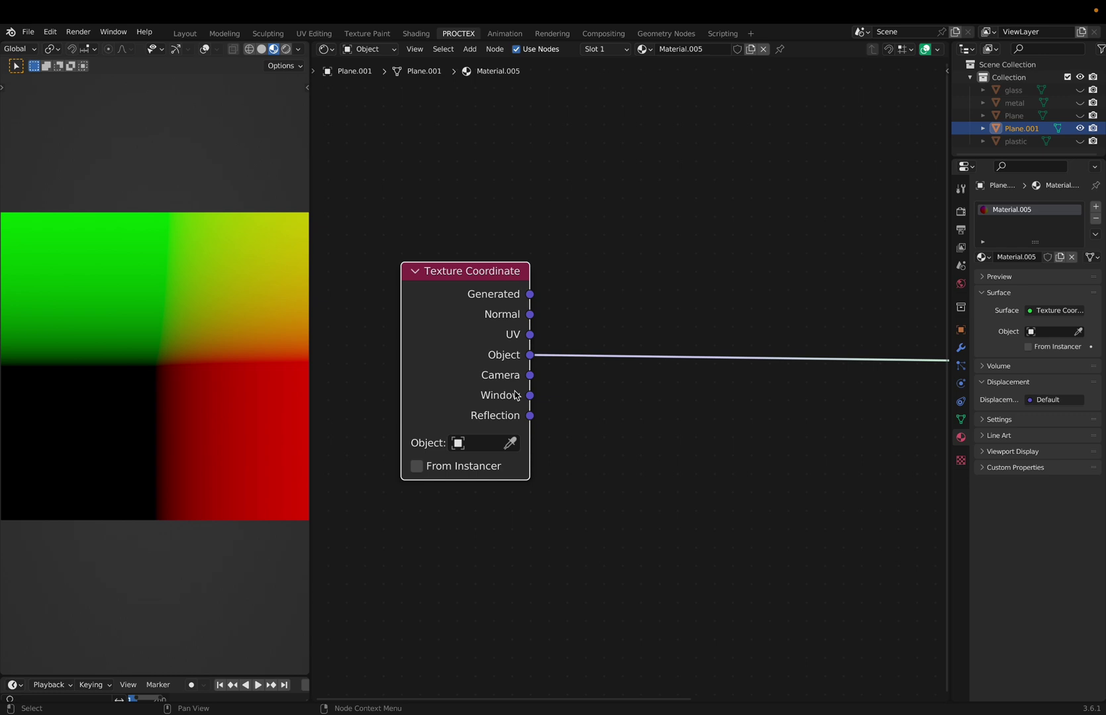
pyautogui.click(619, 426)
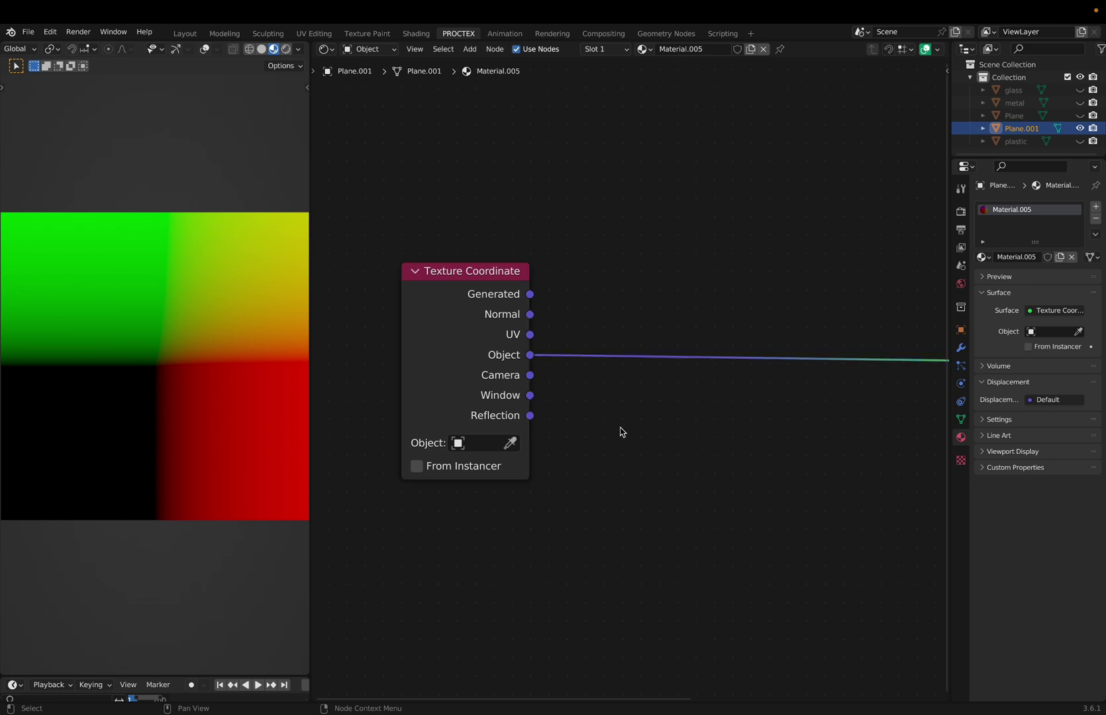
# - Try to insert and move a reroute on the link between the Object output and the Surface input
pyautogui.hscroll(5, 618, 426)
pyautogui.keyDown('shift'); pyautogui.moveTo(606, 391); pyautogui.dragTo(586, 322, button='right'); pyautogui.keyUp('shift')
pyautogui.press('g')
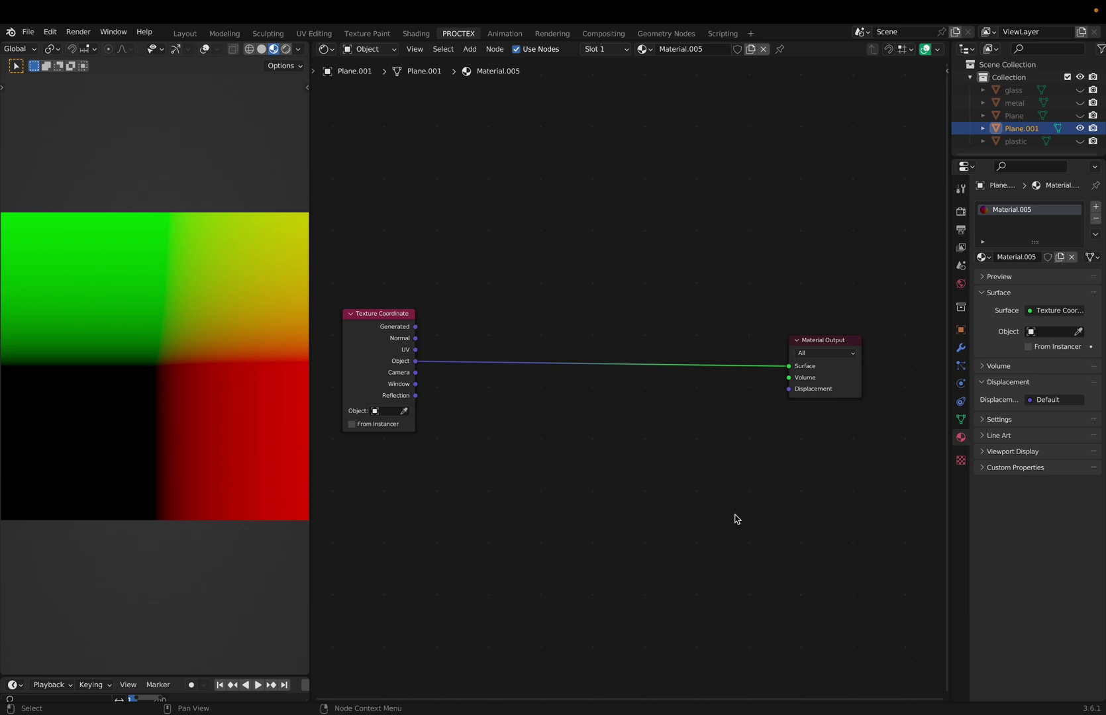
# - Align the Texture Coordinate and Material Output nodes so that the link between Object and Surface runs level
pyautogui.moveTo(451, 492); pyautogui.dragTo(334, 361)
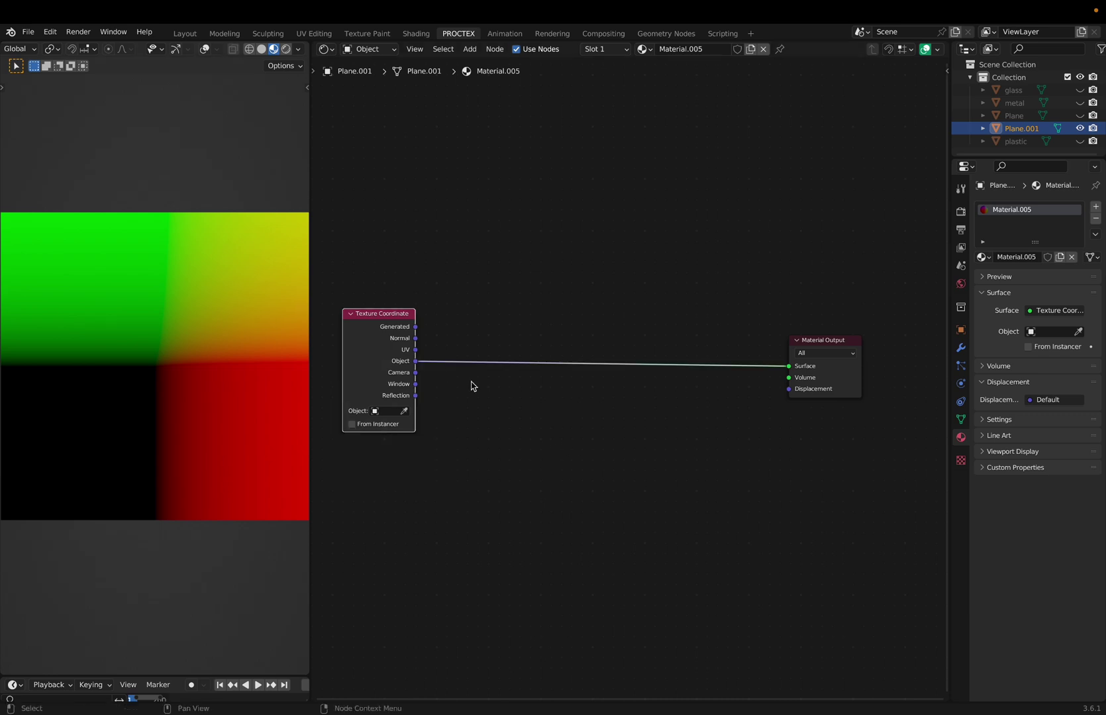
pyautogui.click(437, 376)
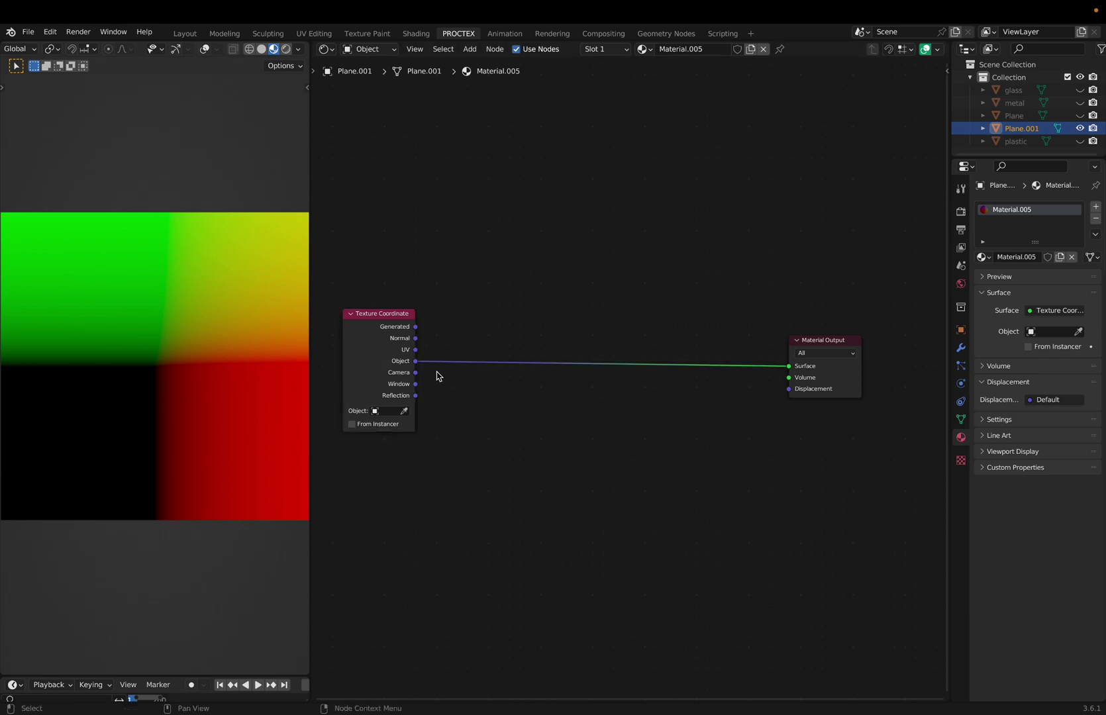
pyautogui.moveTo(411, 376); pyautogui.dragTo(403, 373)
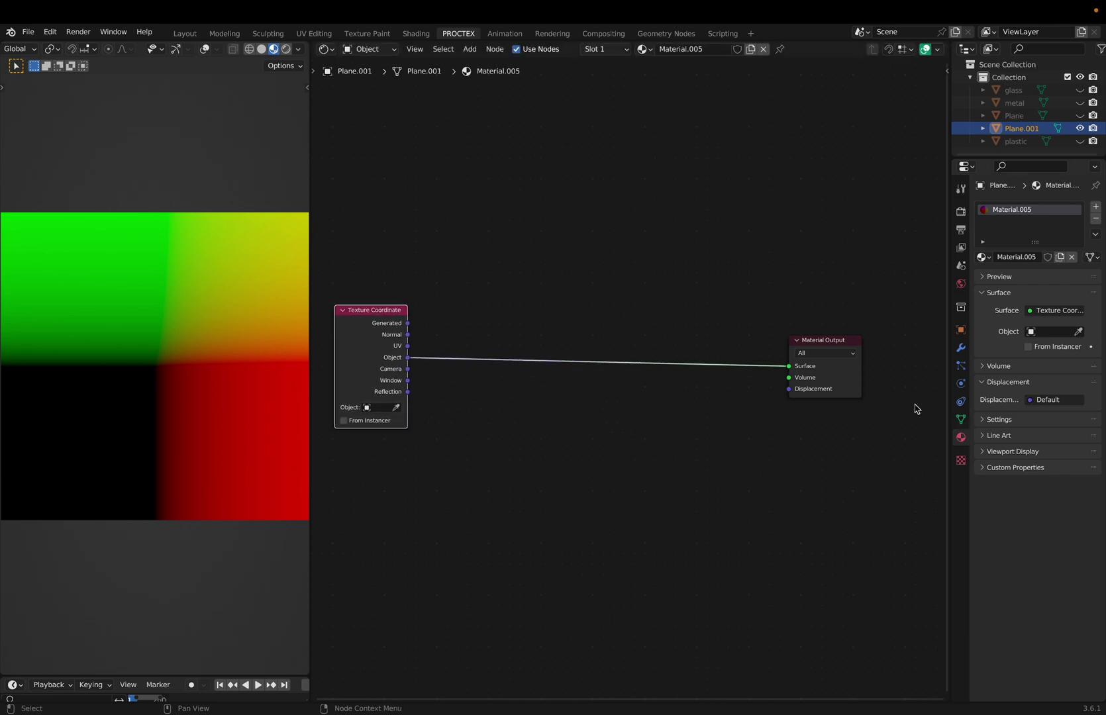
pyautogui.moveTo(832, 379); pyautogui.dragTo(847, 371)
pyautogui.click(832, 399)
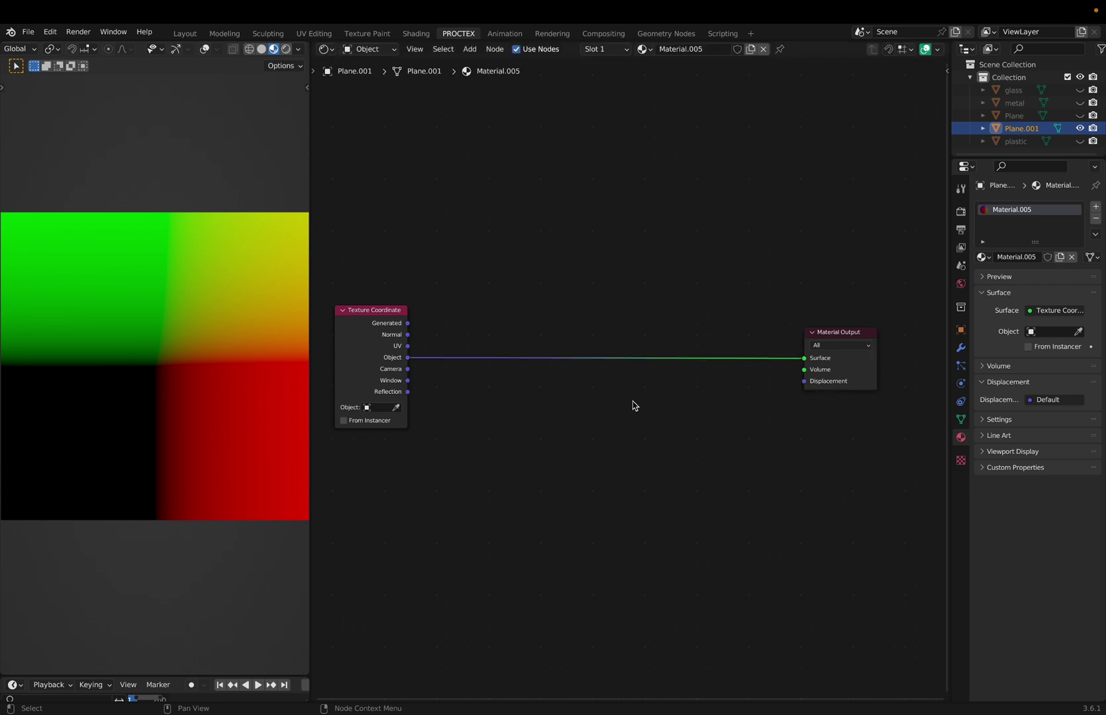
# - Bend the Object-to-Surface link into a U-shaped path running through four reroute points
pyautogui.keyDown('shift'); pyautogui.moveTo(515, 409); pyautogui.dragTo(515, 327, button='right'); pyautogui.keyUp('shift')
pyautogui.moveTo(633, 341)
pyautogui.keyDown('shift'); pyautogui.mouseDown(button='right')
pyautogui.moveTo(641, 430)
pyautogui.moveTo(606, 346)
pyautogui.moveTo(541, 440)
pyautogui.mouseUp(button='right'); pyautogui.keyUp('shift')
pyautogui.click(636, 421)
pyautogui.press('g')
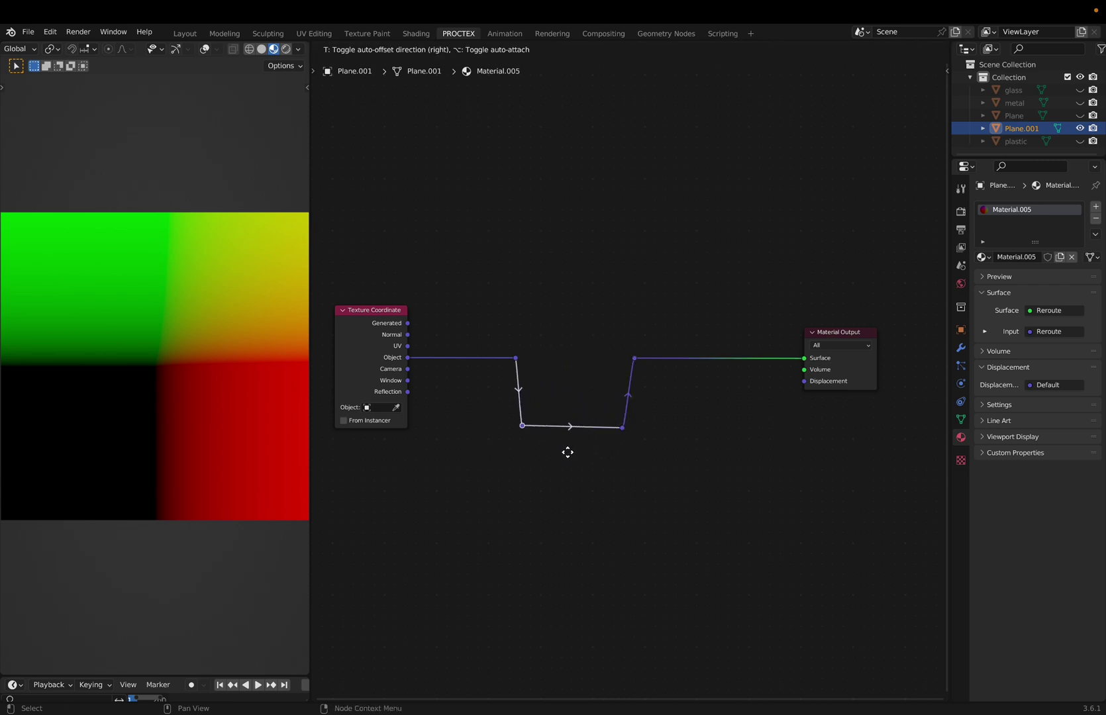
pyautogui.click(567, 457)
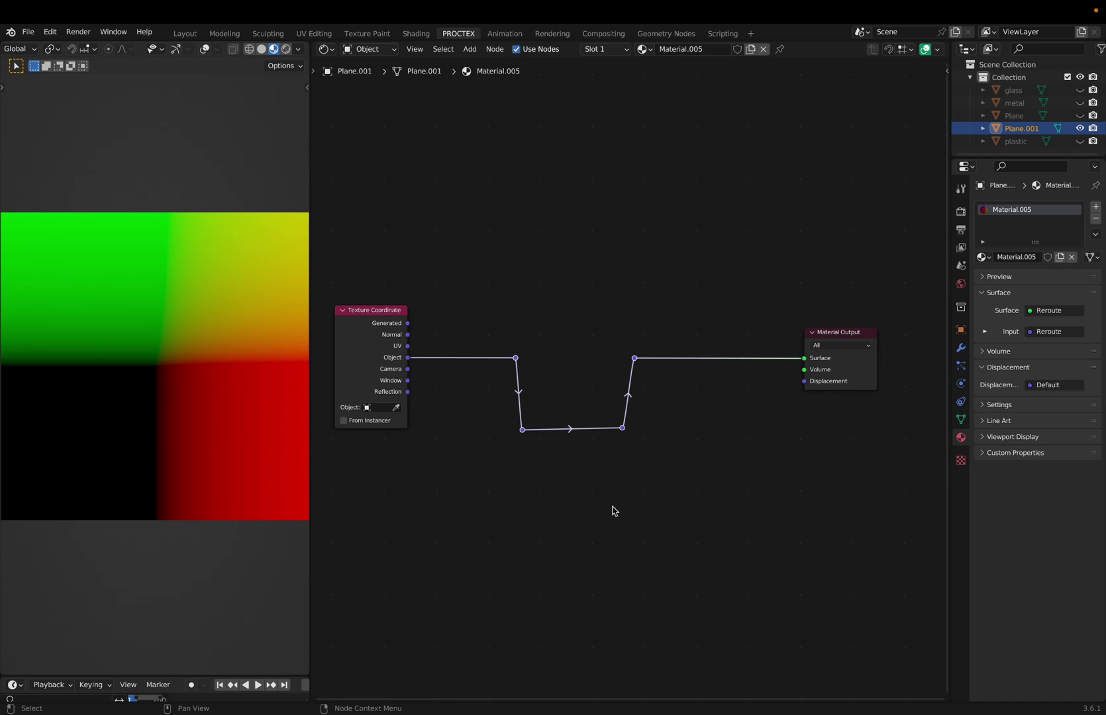
# - Invert the selection of the reroute points, and restore the direct link from Object to Surface
pyautogui.press('r')
pyautogui.rightClick(530, 432)
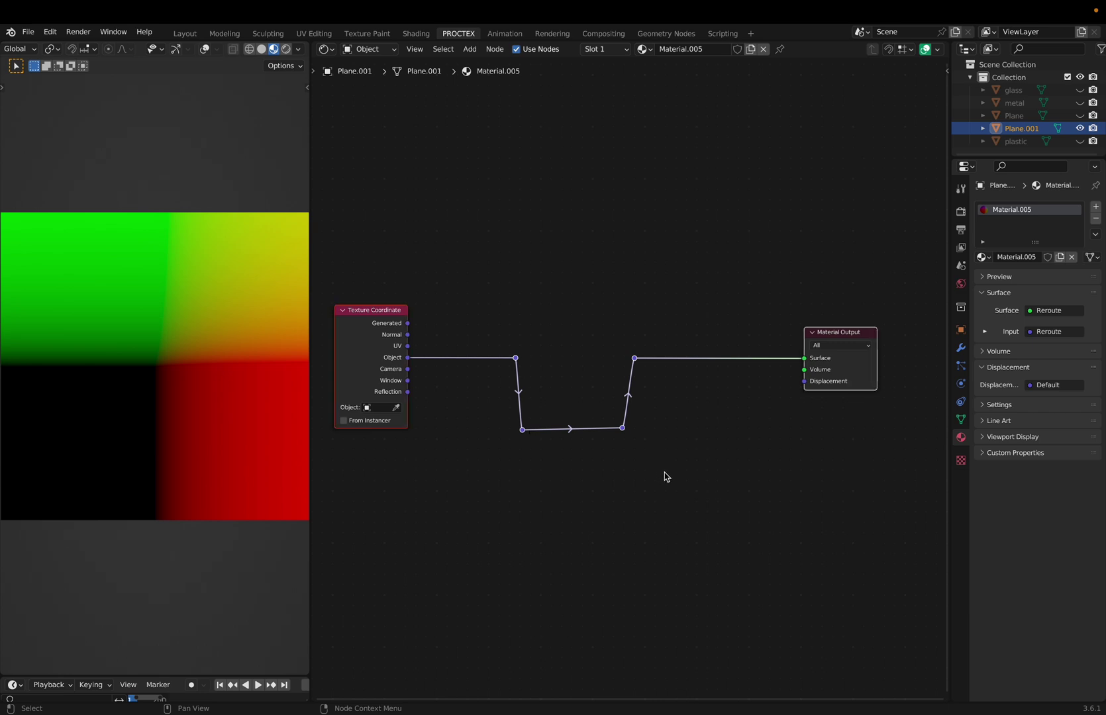
pyautogui.hotkey('ctrl', 'i')
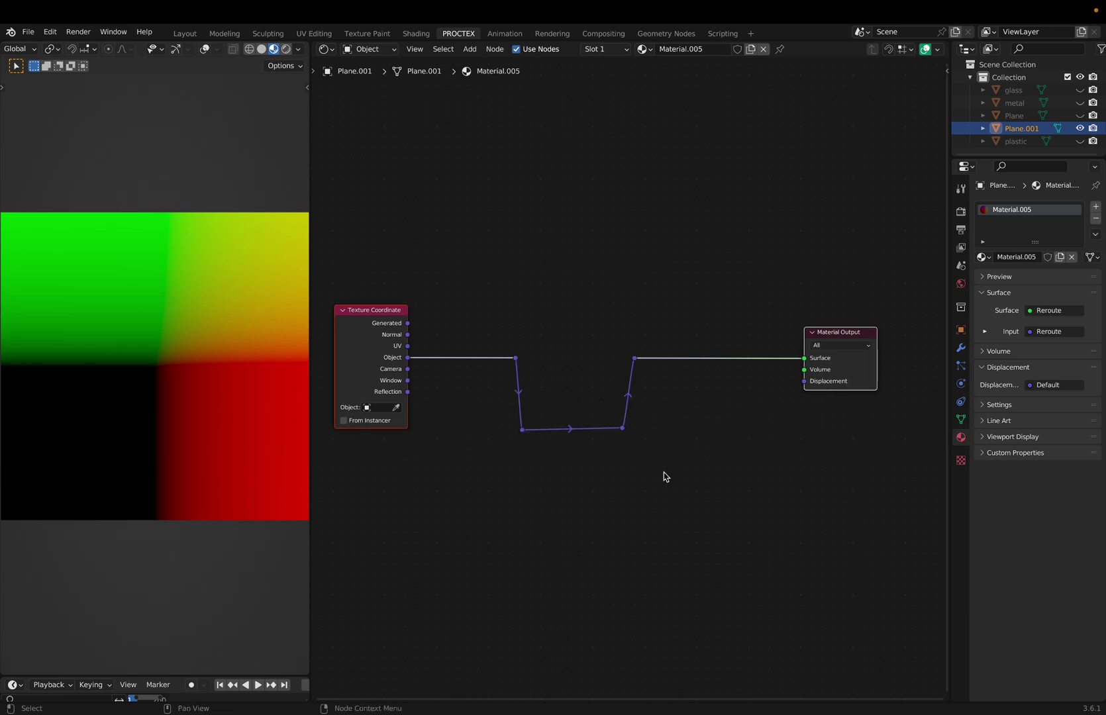
pyautogui.press('r')
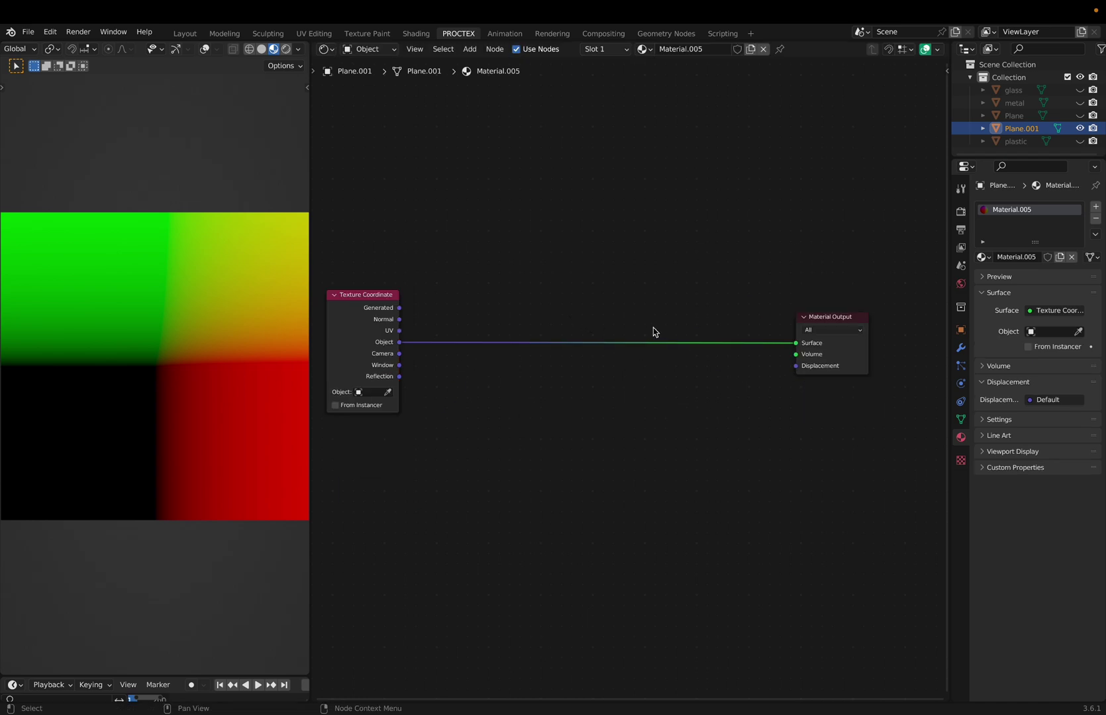
pyautogui.moveTo(696, 317); pyautogui.dragTo(534, 361)
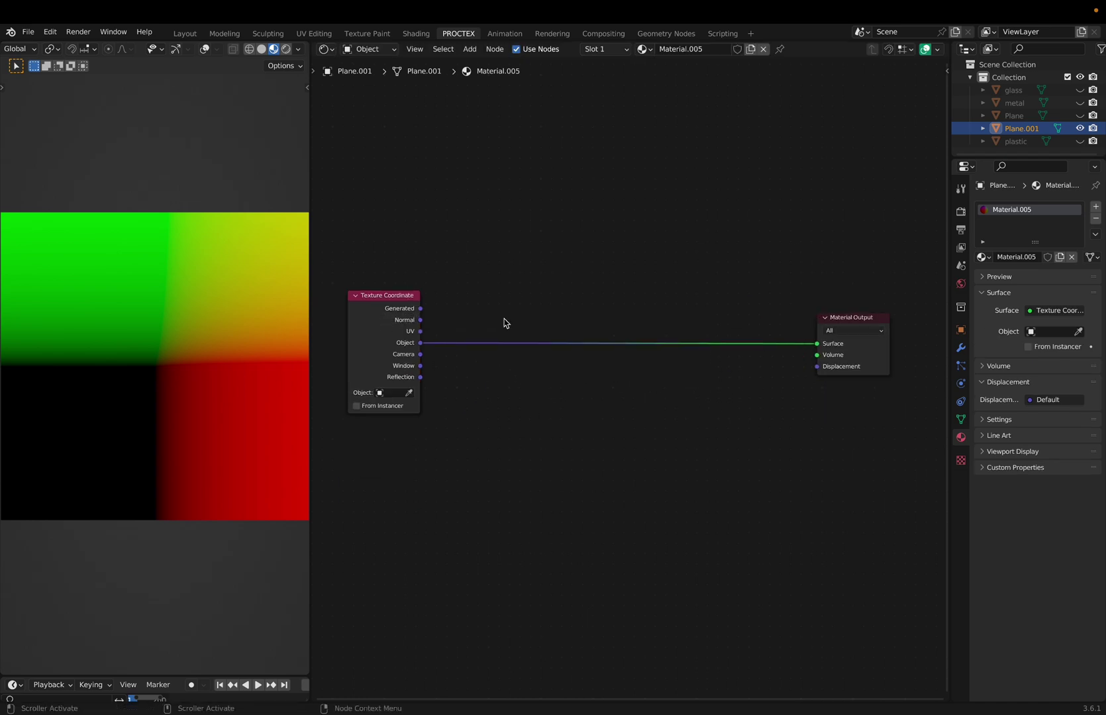
pyautogui.moveTo(504, 318); pyautogui.dragTo(720, 405)
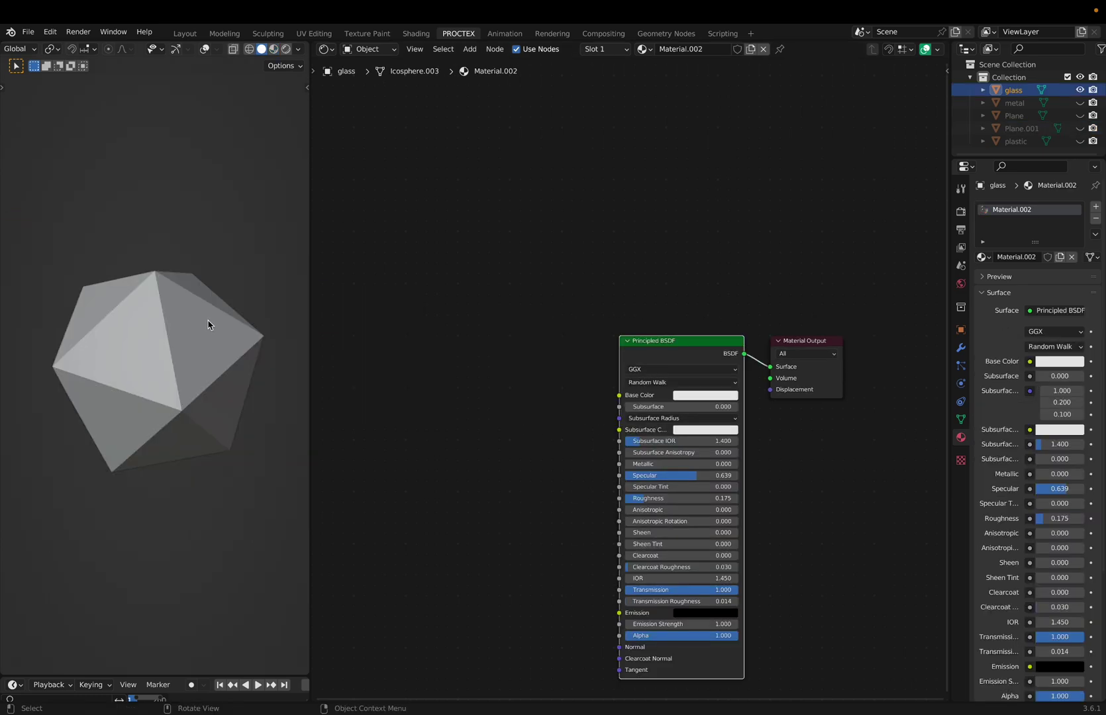
# - Show the glass object in rendered shading and move its Principled BSDF node away from the Material Output
pyautogui.press('z')
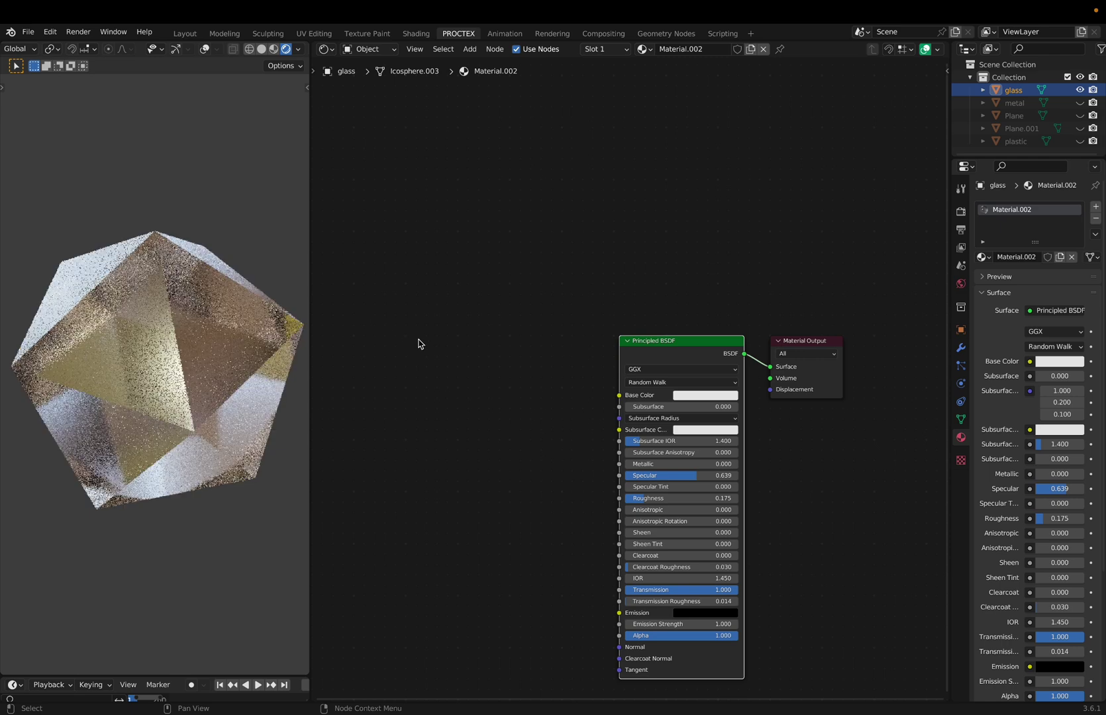
pyautogui.moveTo(672, 344); pyautogui.dragTo(505, 323)
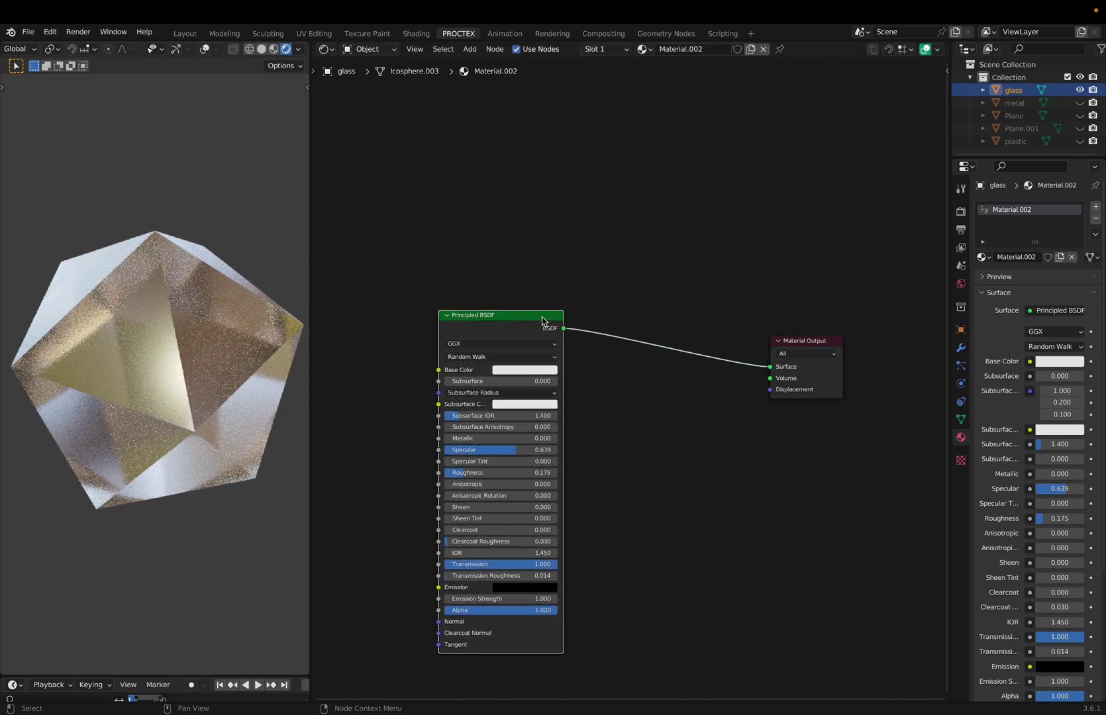
# - Reposition the glass object's Principled BSDF node, and set its Specular to 0.350 and Roughness to 0.270
pyautogui.click(634, 338)
pyautogui.scroll(2, 639, 339)
pyautogui.scroll(3, 648, 342)
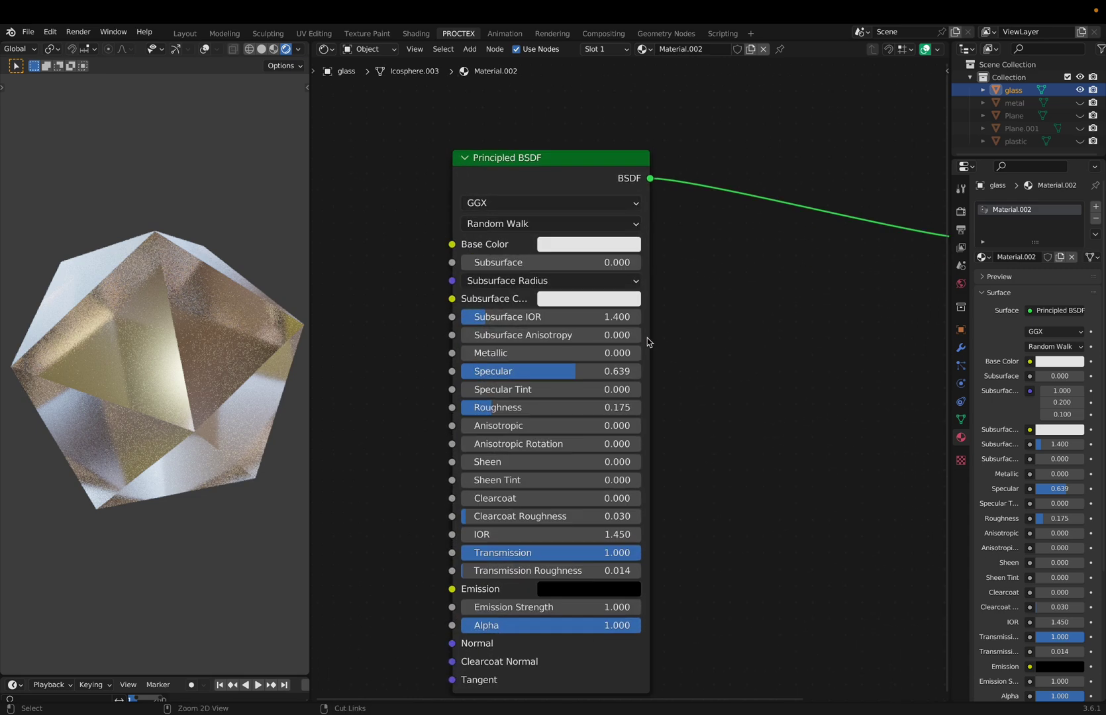
pyautogui.scroll(-2, 648, 342)
pyautogui.scroll(1, 648, 342)
pyautogui.scroll(1, 647, 337)
pyautogui.hscroll(2, 647, 337)
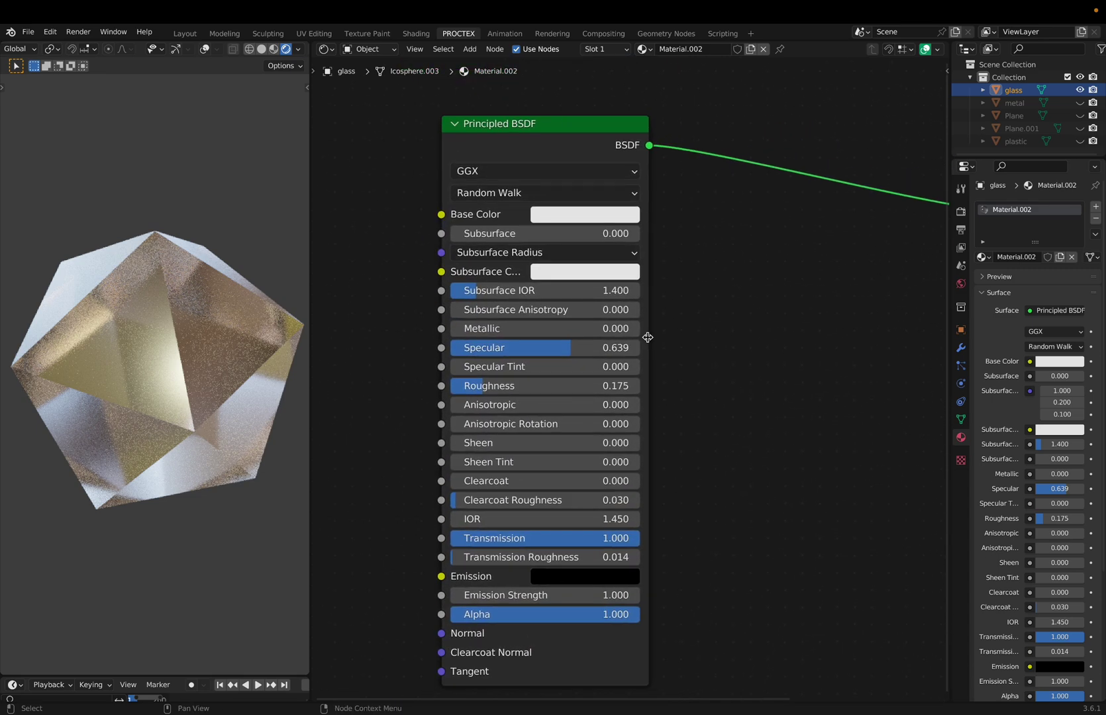
pyautogui.moveTo(520, 143); pyautogui.dragTo(602, 114)
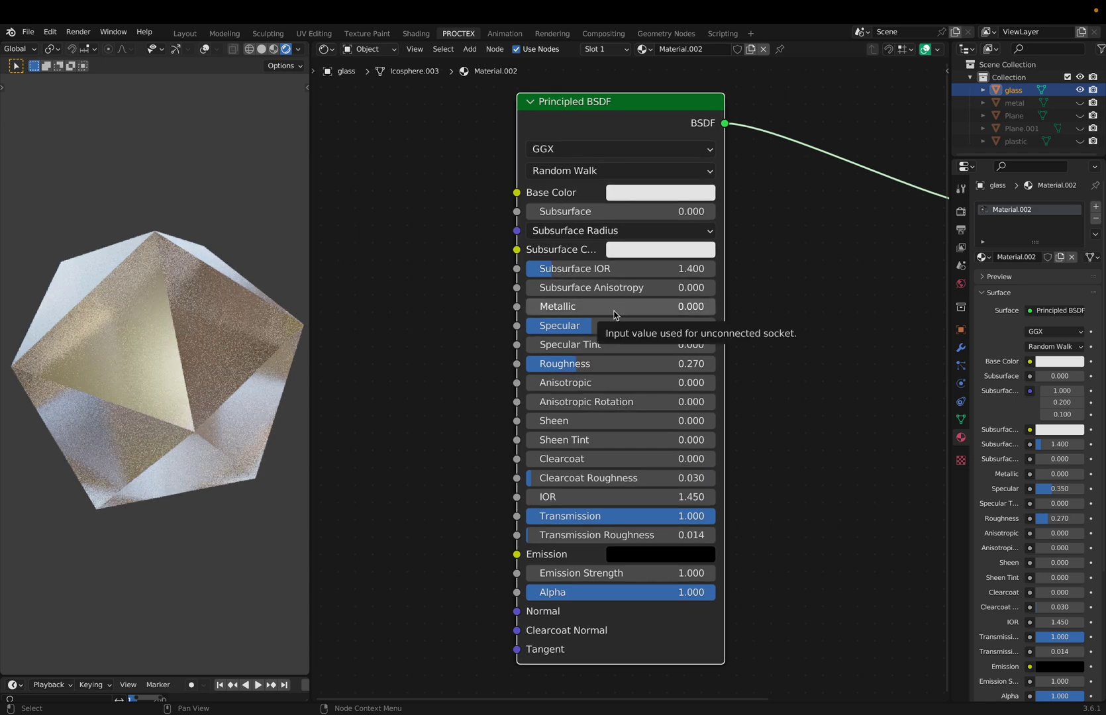
pyautogui.hotkey('ctrl', 'z')
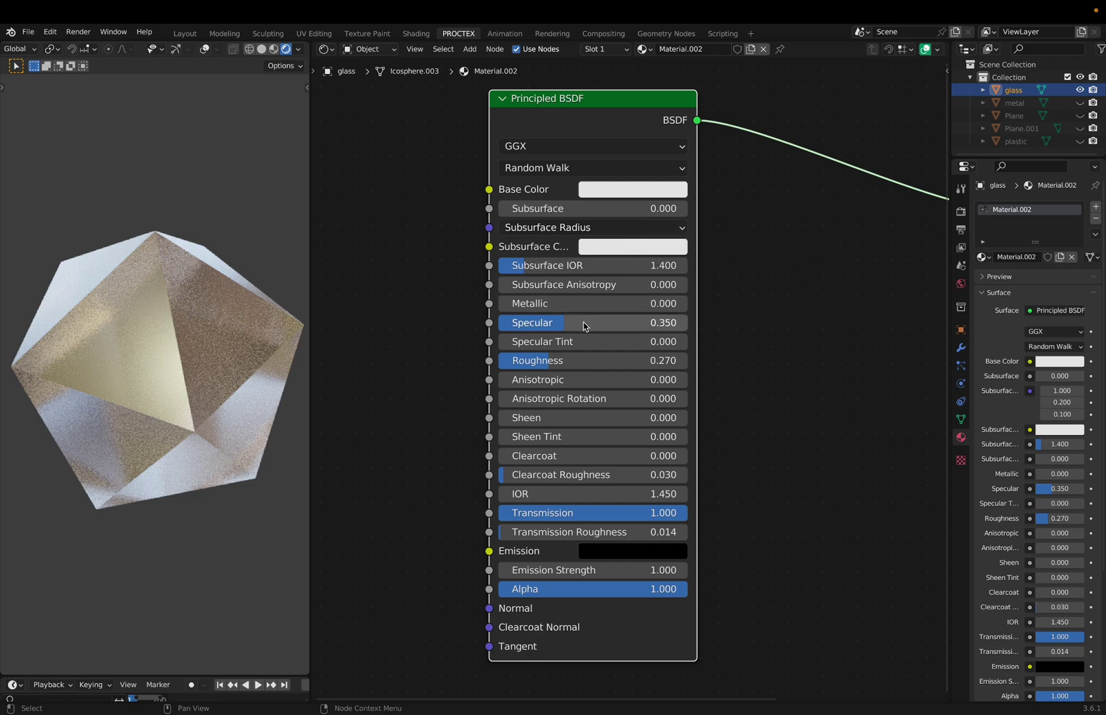
pyautogui.moveTo(76, 373); pyautogui.dragTo(74, 374, button='middle')
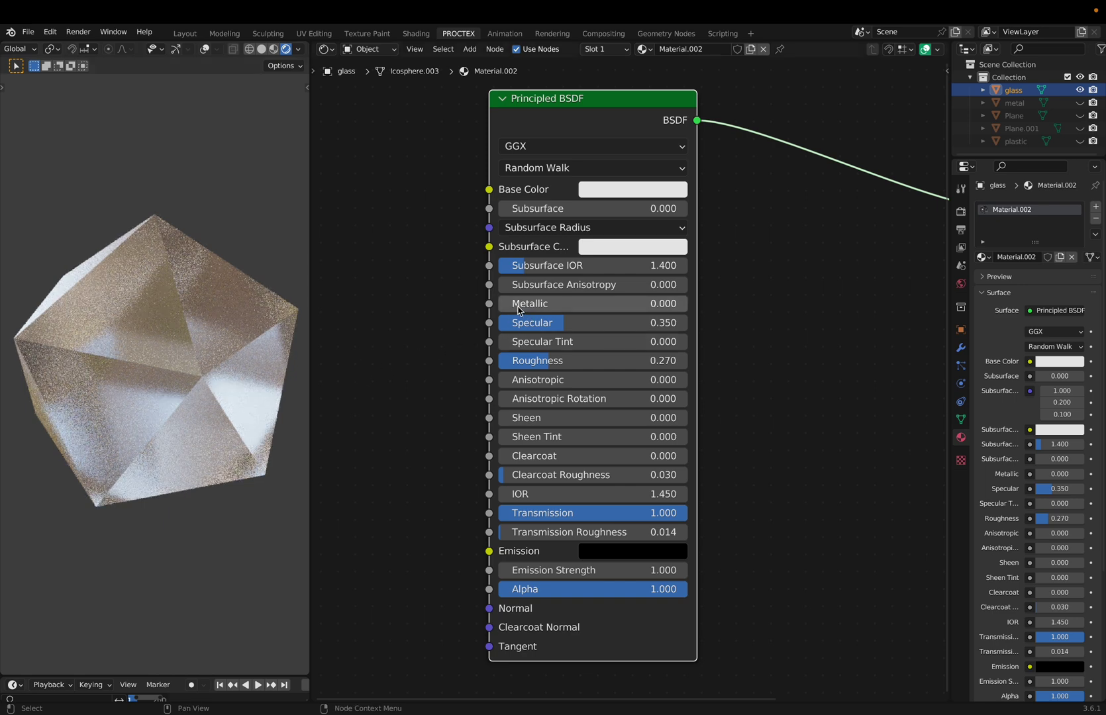
# - Set Metallic to 1.000 and Roughness to 0.136, and try Anisotropic at 1.000 before undoing it
pyautogui.moveTo(530, 303); pyautogui.dragTo(689, 303)
pyautogui.moveTo(547, 361); pyautogui.dragTo(688, 380)
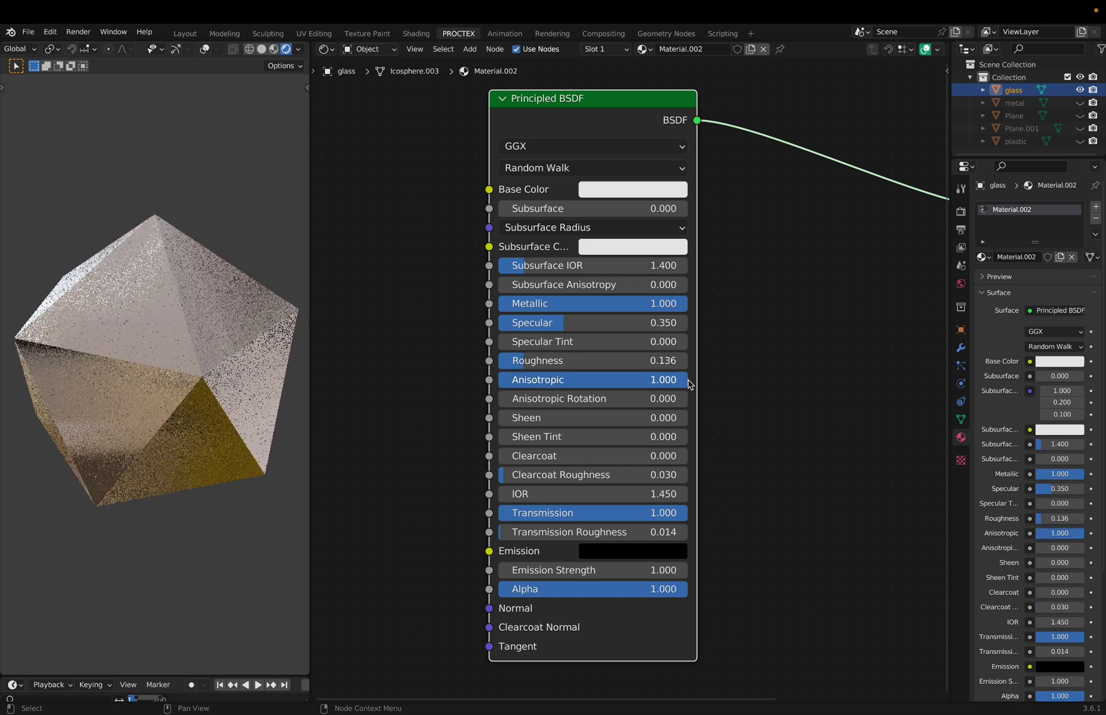
pyautogui.hotkey('ctrl', 'z')
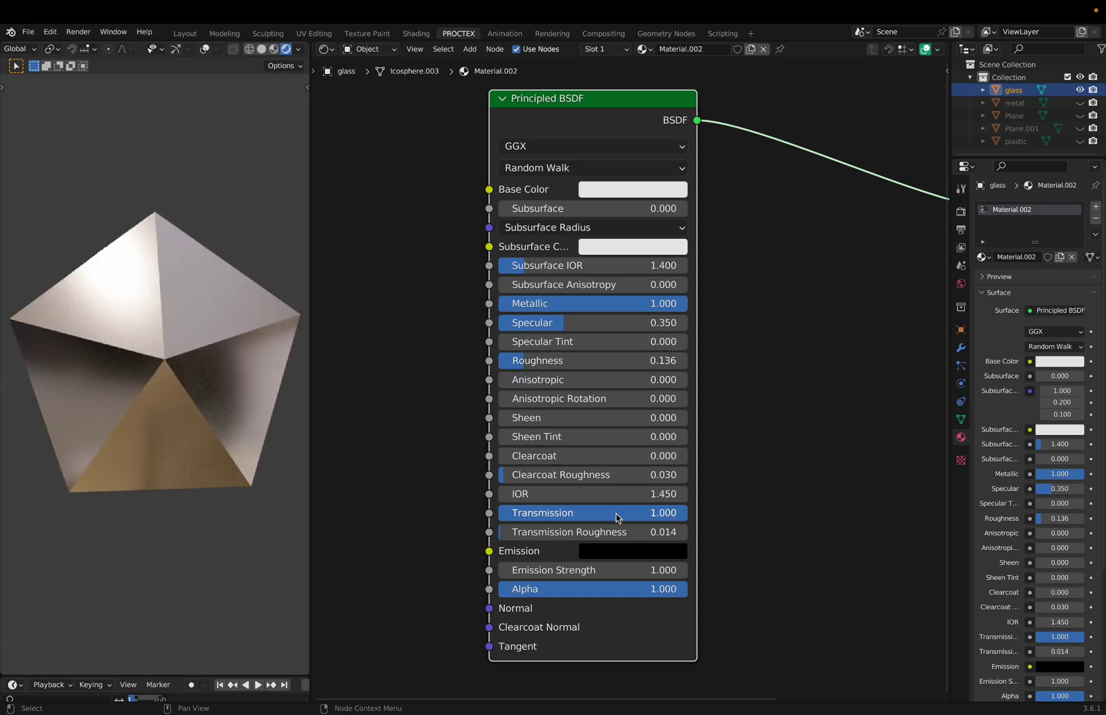
# - Set Metallic back to 0.000, and lower Transmission before restoring it to 1.000
pyautogui.moveTo(633, 306); pyautogui.dragTo(498, 305)
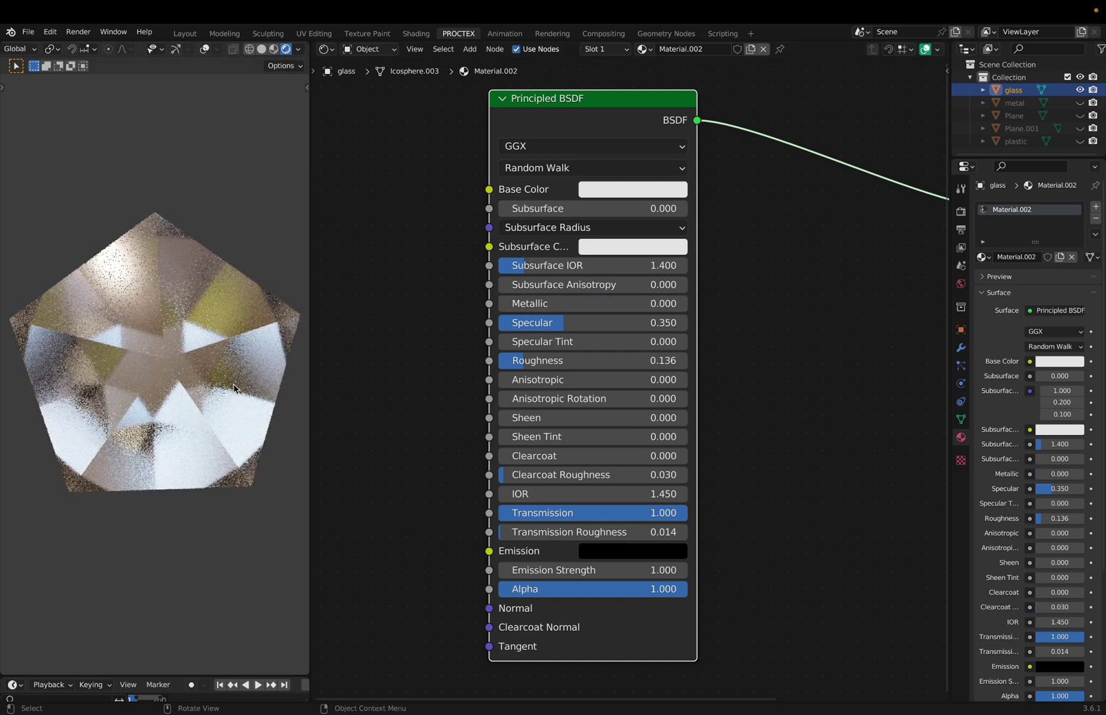
pyautogui.moveTo(574, 513); pyautogui.dragTo(504, 513)
pyautogui.moveTo(617, 513); pyautogui.dragTo(687, 513)
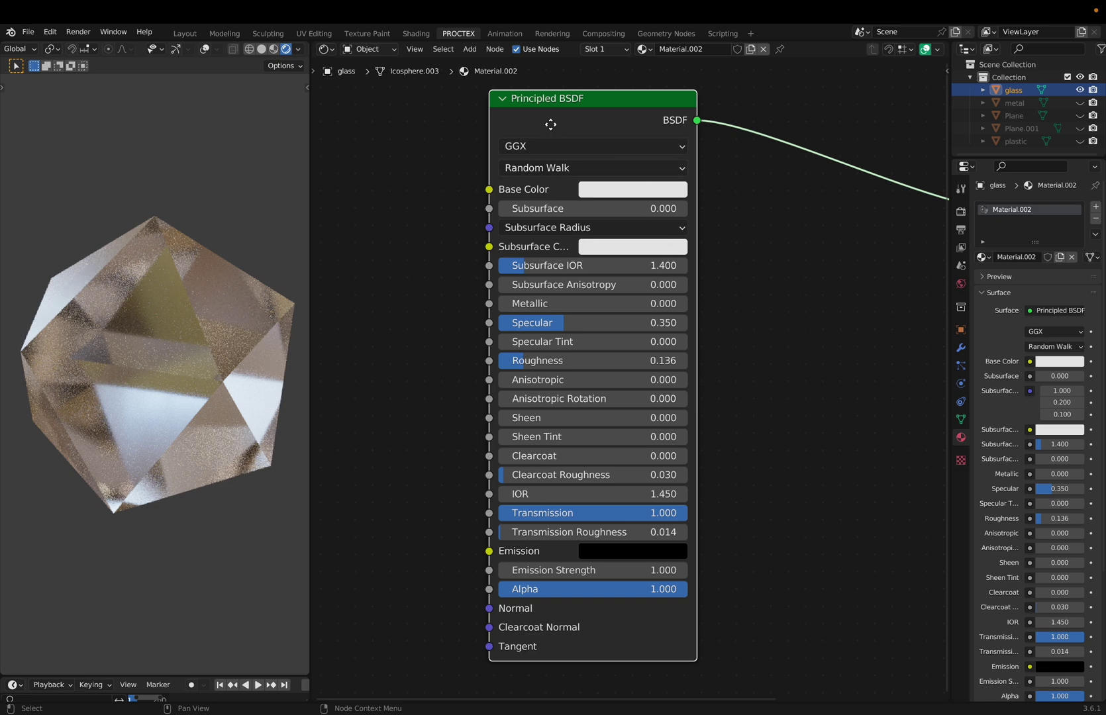
pyautogui.moveTo(556, 123); pyautogui.dragTo(624, 109)
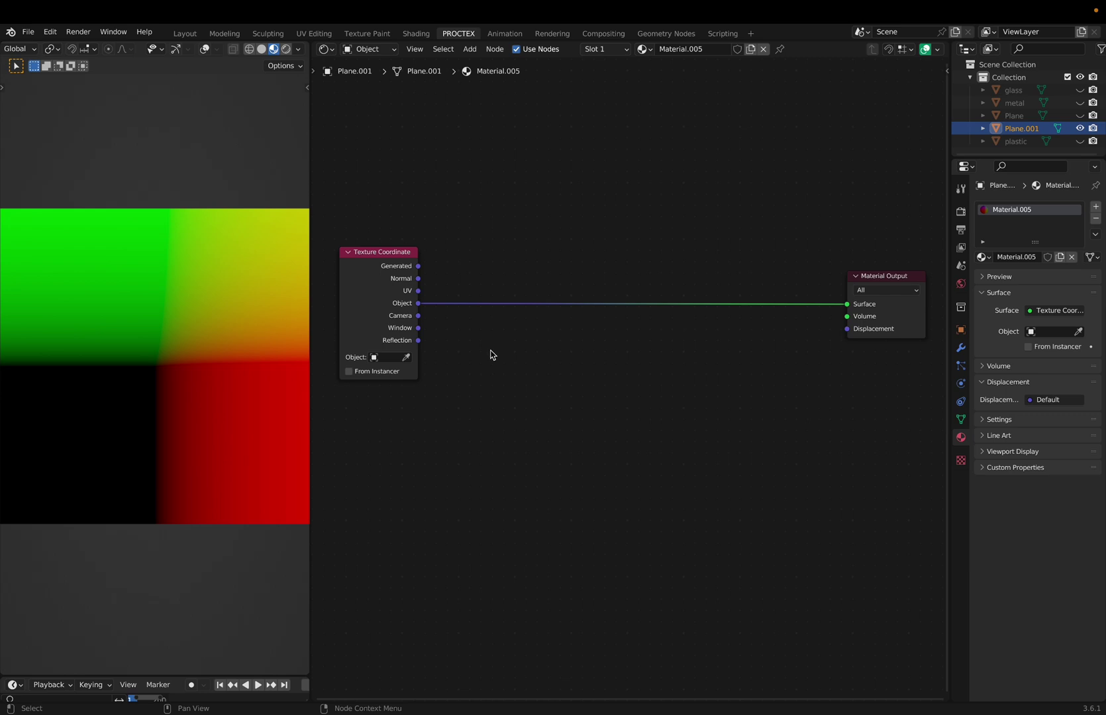
pyautogui.moveTo(494, 352); pyautogui.dragTo(367, 259)
pyautogui.moveTo(442, 258); pyautogui.dragTo(376, 356)
pyautogui.moveTo(494, 209); pyautogui.dragTo(304, 427)
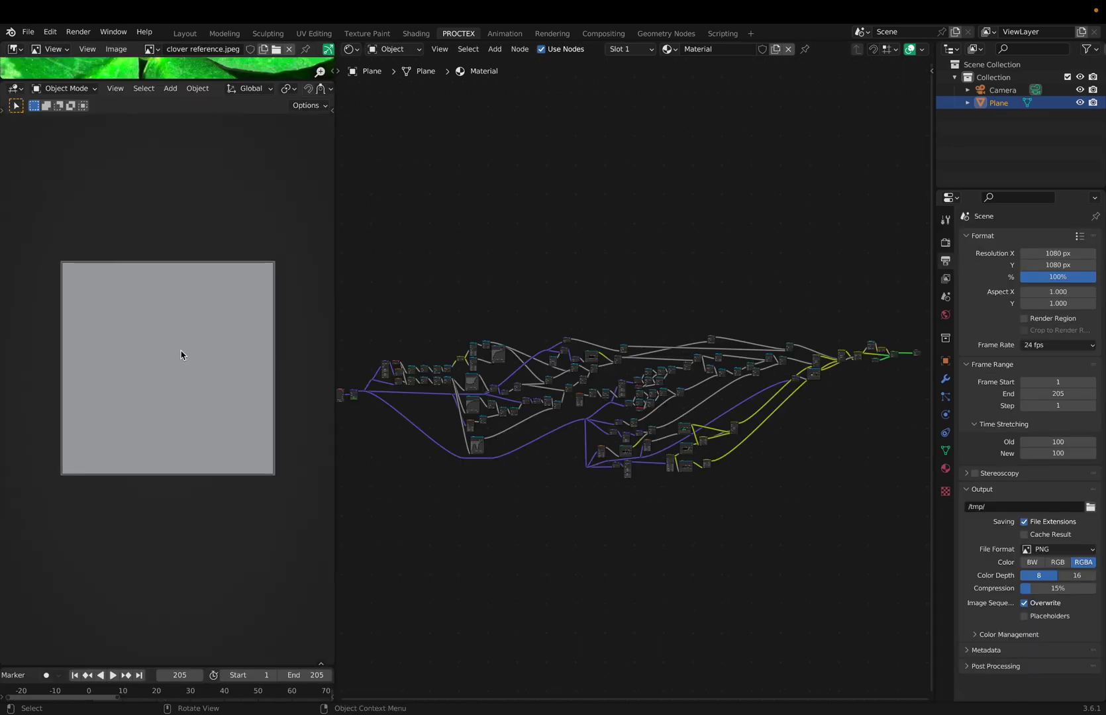
# - Inspect the flat plane from an angle in a maximised viewport with overlays shown, and return to the camera view
pyautogui.hotkey('ctrl', 'space')
pyautogui.scroll(5, 462, 304)
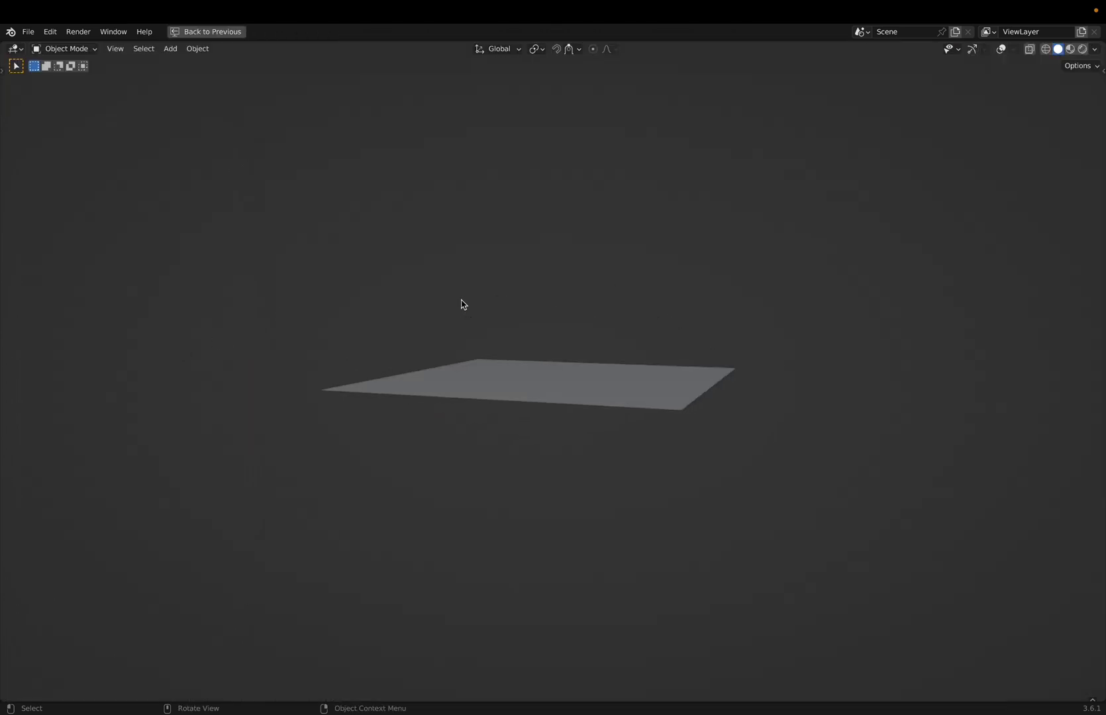
pyautogui.hotkey('shift', 'alt', 'z')
pyautogui.press('Tab')
pyautogui.hscroll(5, 721, 375)
pyautogui.press('a')
pyautogui.press('Tab')
pyautogui.hscroll(-5, 727, 373)
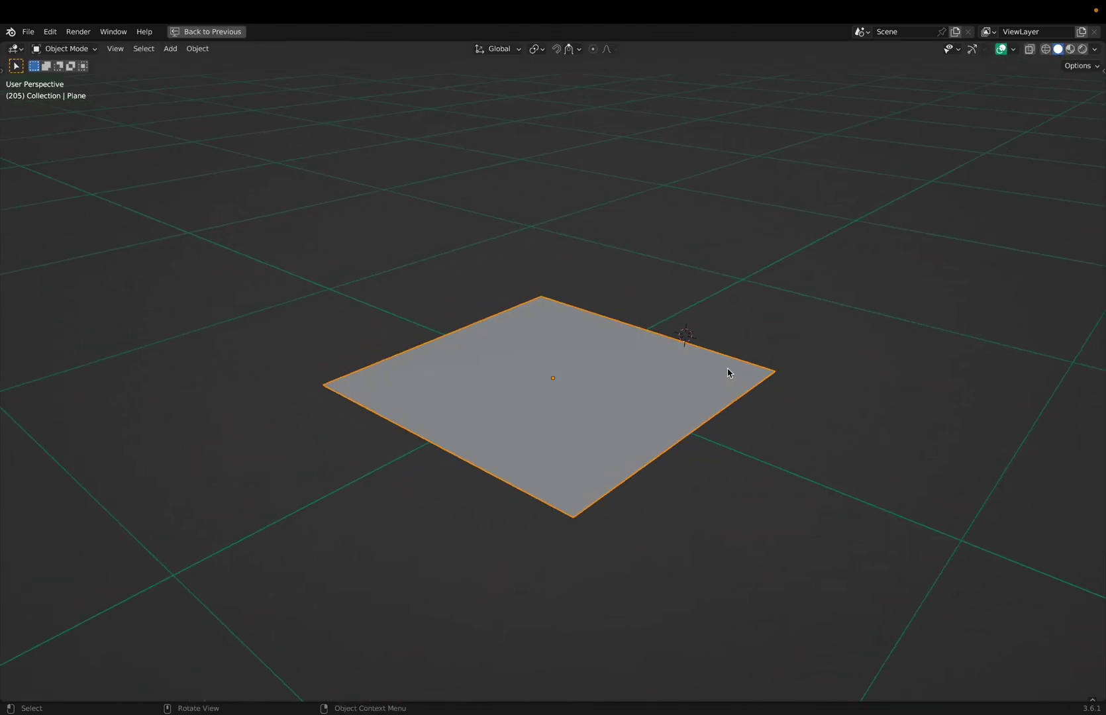
pyautogui.hotkey('ctrl', 'space')
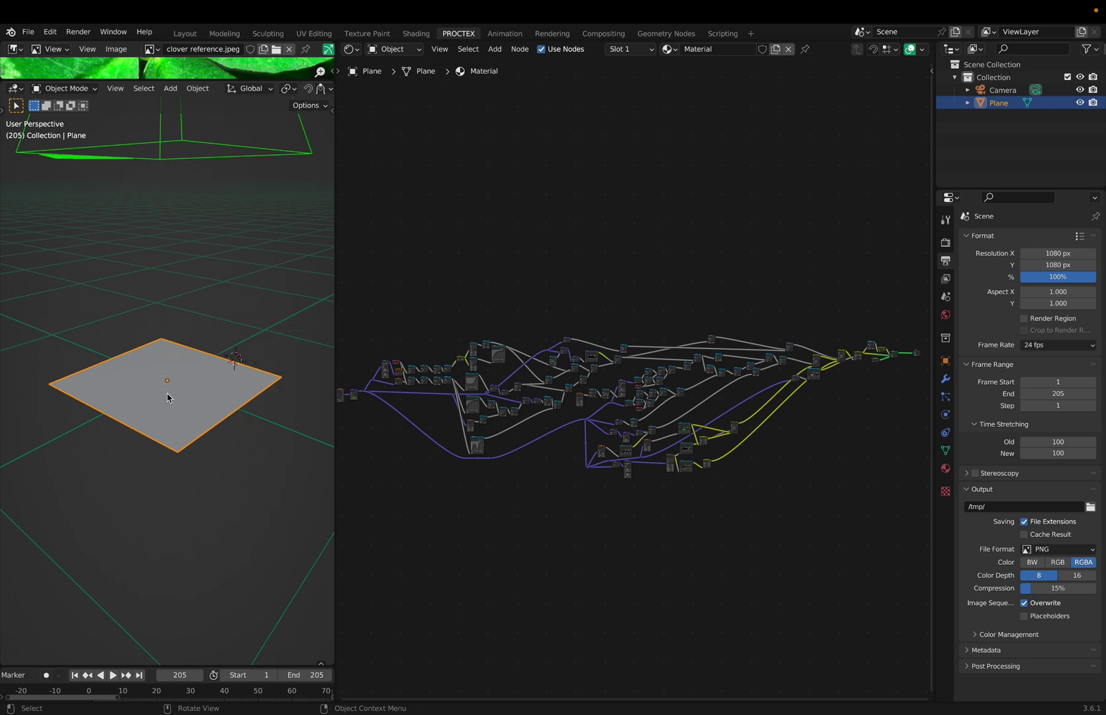
pyautogui.press('KP_0')
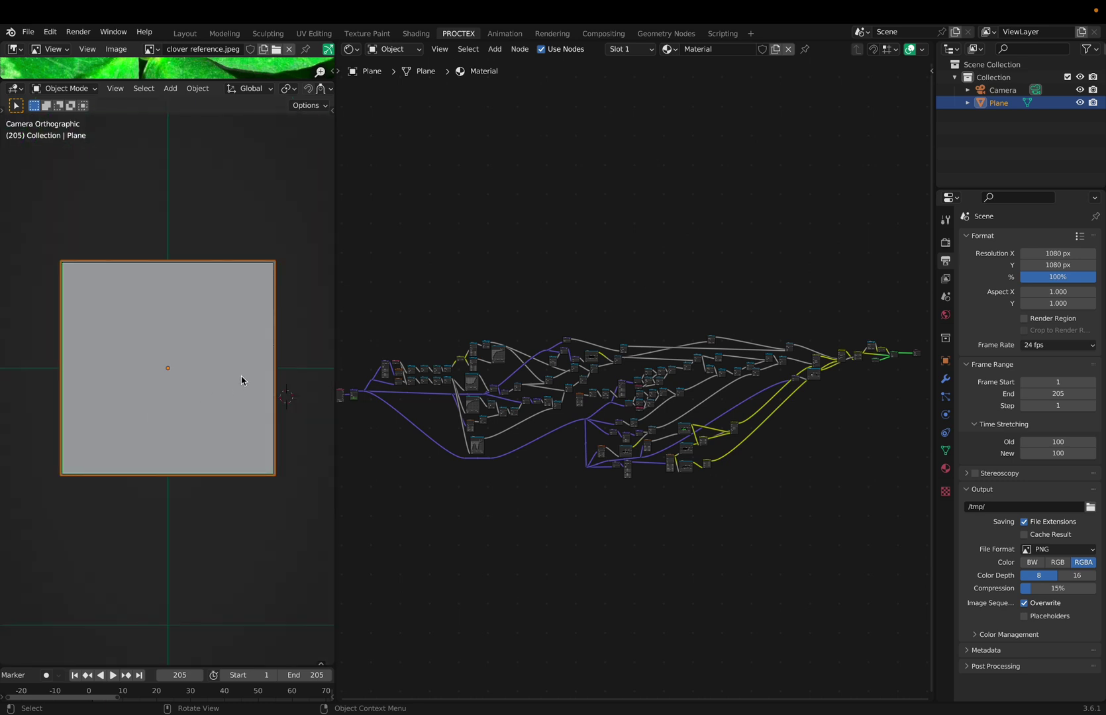
# - Show the deselected clover plane in material preview without overlays, filling the screen and framed at a smaller size
pyautogui.press('z')
pyautogui.hotkey('alt', 'a')
pyautogui.hotkey('shift', 'alt', 'z')
pyautogui.keyDown('ctrl'); pyautogui.scroll(4, 262, 411); pyautogui.keyUp('ctrl')
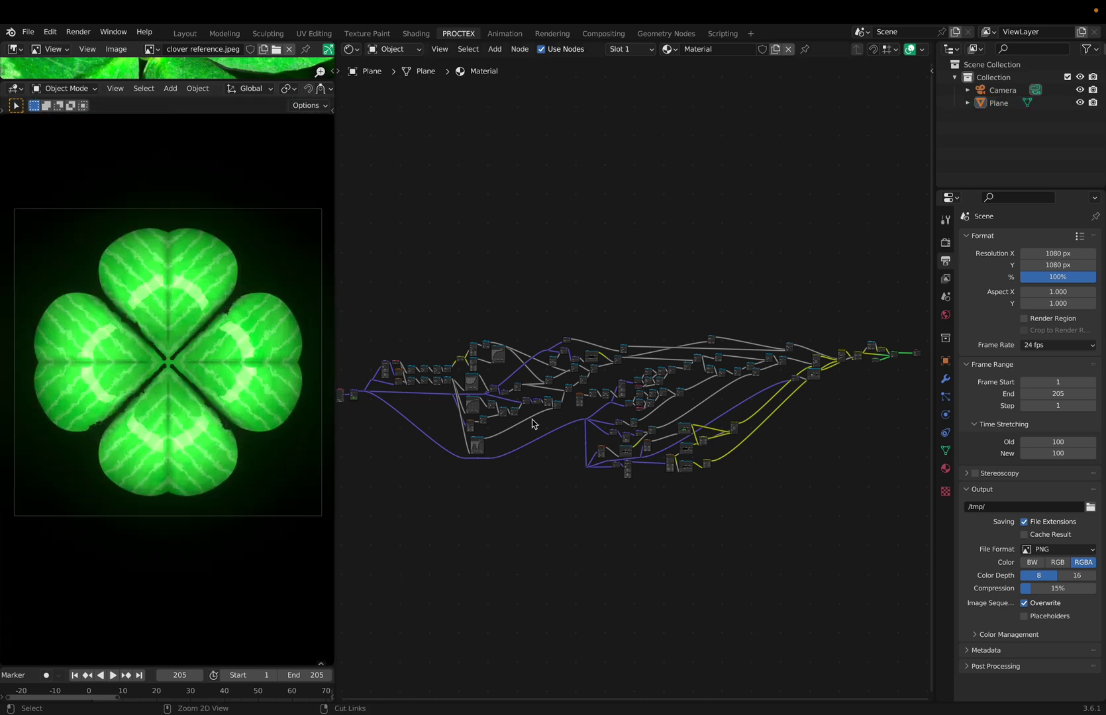
pyautogui.hotkey('ctrl', 'space')
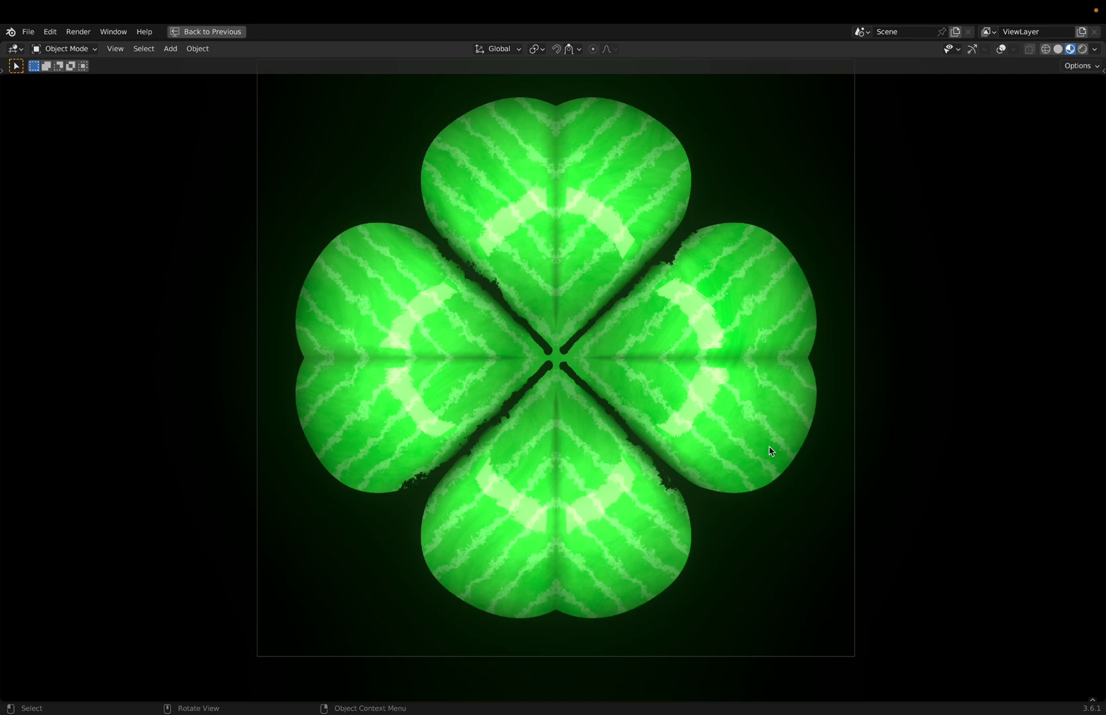
pyautogui.scroll(-5, 791, 454)
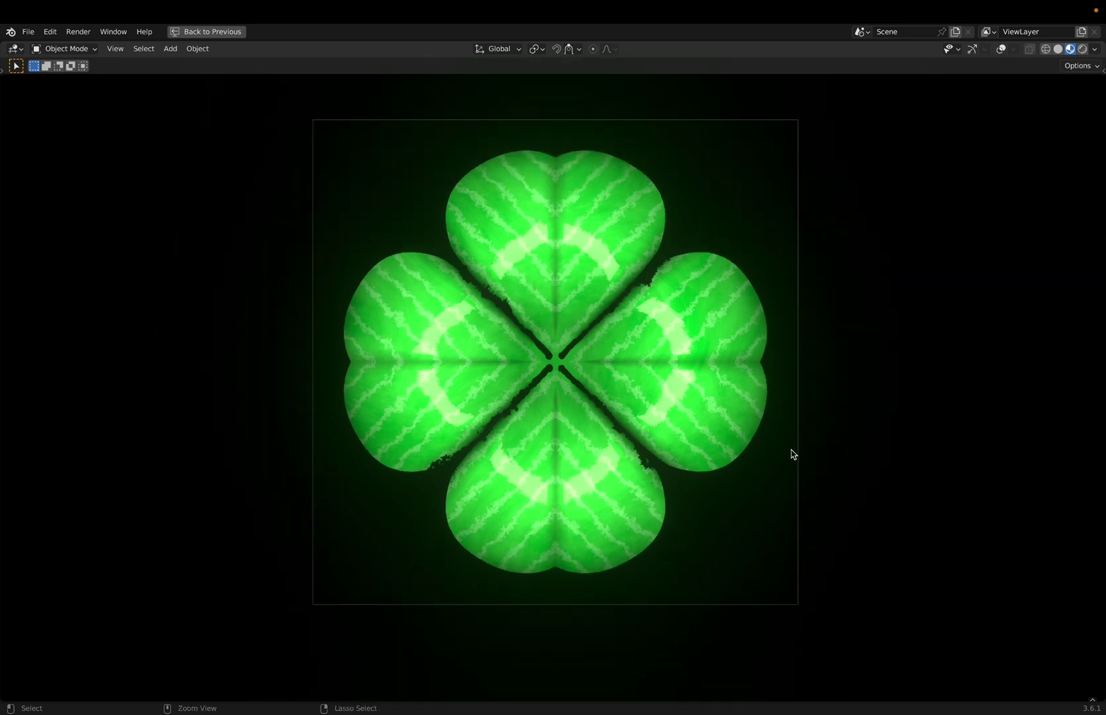
pyautogui.scroll(-1, 793, 454)
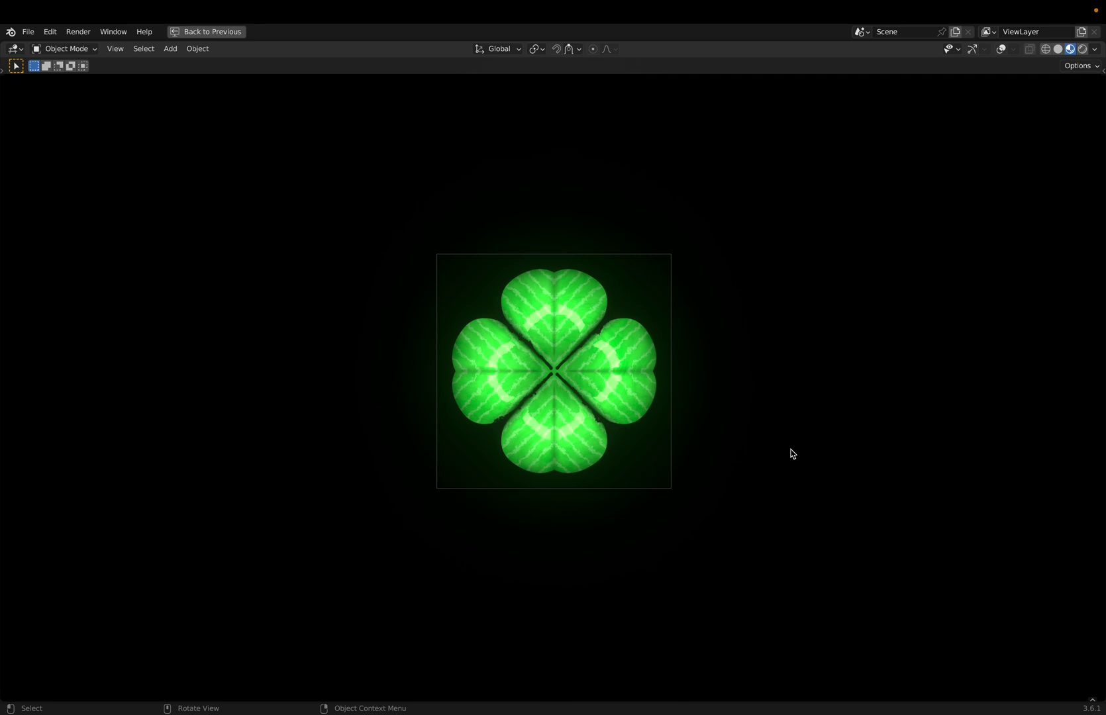
# - Play and stop the clover animation, restore the split editor layout, and save the file
pyautogui.press('space')
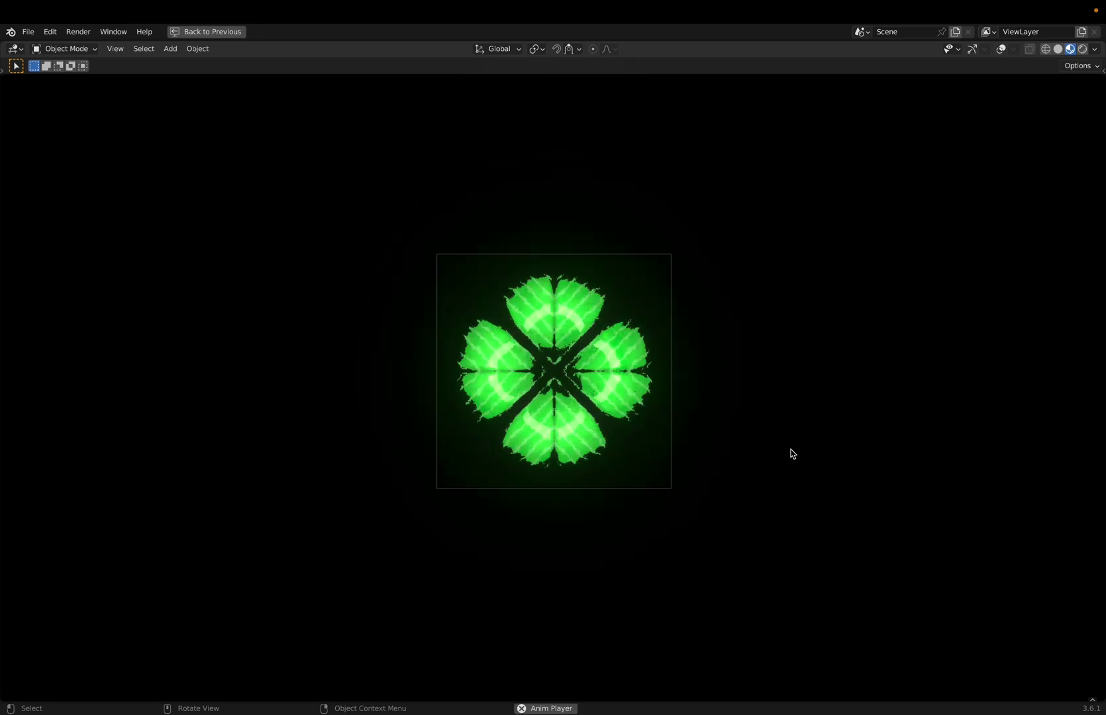
pyautogui.press('space')
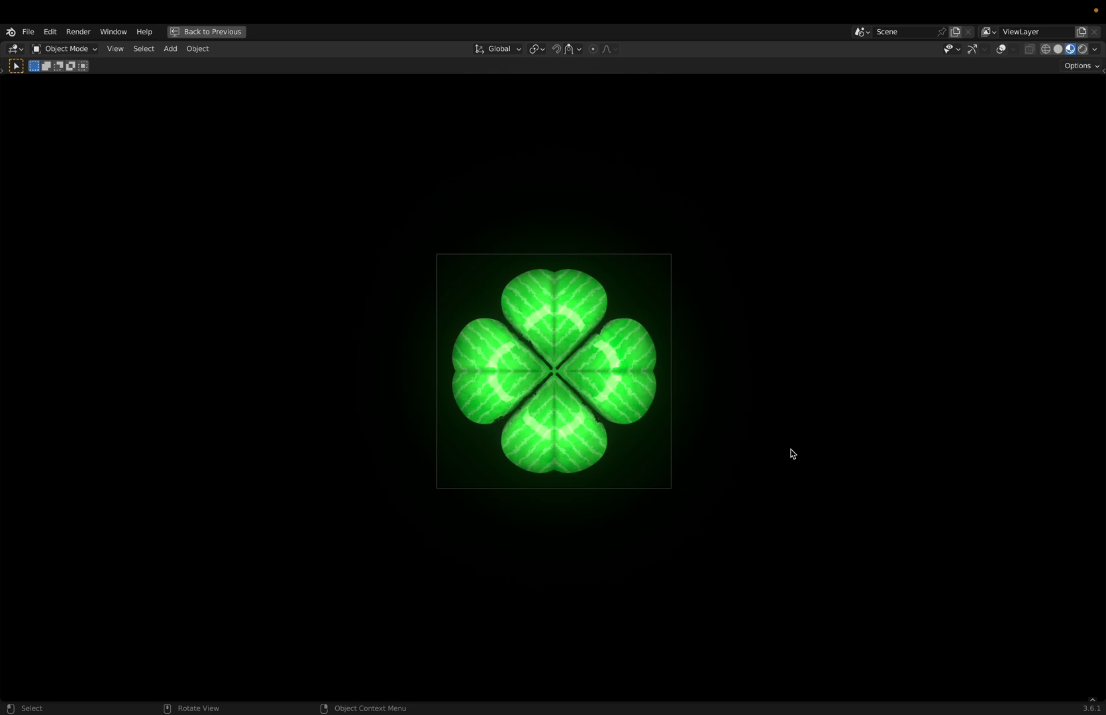
pyautogui.hotkey('ctrl', 'space')
pyautogui.moveTo(847, 487); pyautogui.dragTo(379, 319)
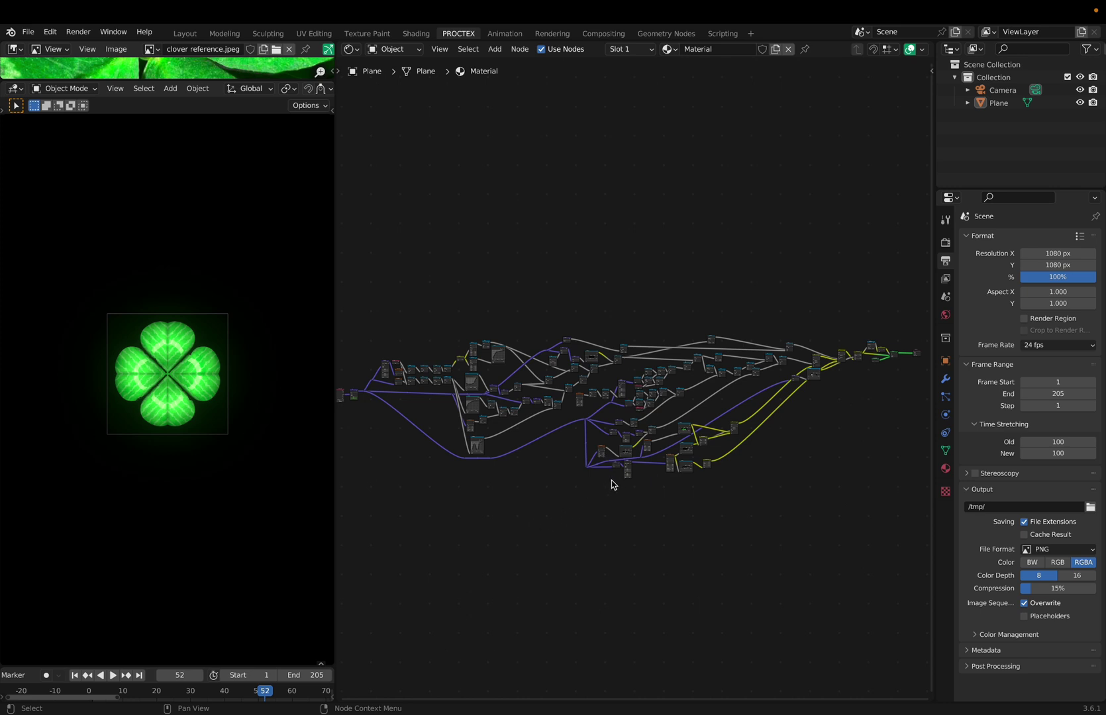
pyautogui.hotkey('ctrl', 's')
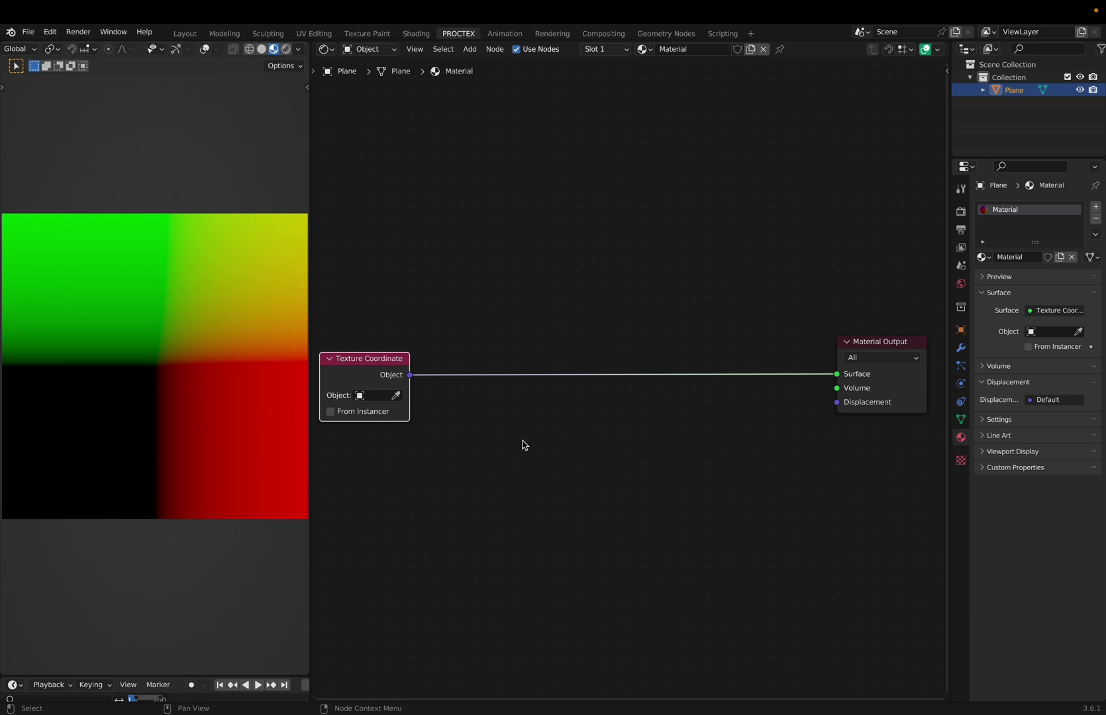
# - Insert a Vector Math node set to Length between the Texture Coordinate and Material Output nodes
pyautogui.hotkey('shift', 'v')
pyautogui.click(461, 351)
pyautogui.moveTo(503, 374)
pyautogui.mouseDown()
pyautogui.moveTo(474, 356)
pyautogui.moveTo(491, 358)
pyautogui.mouseUp()
pyautogui.click(485, 379)
pyautogui.press('l')
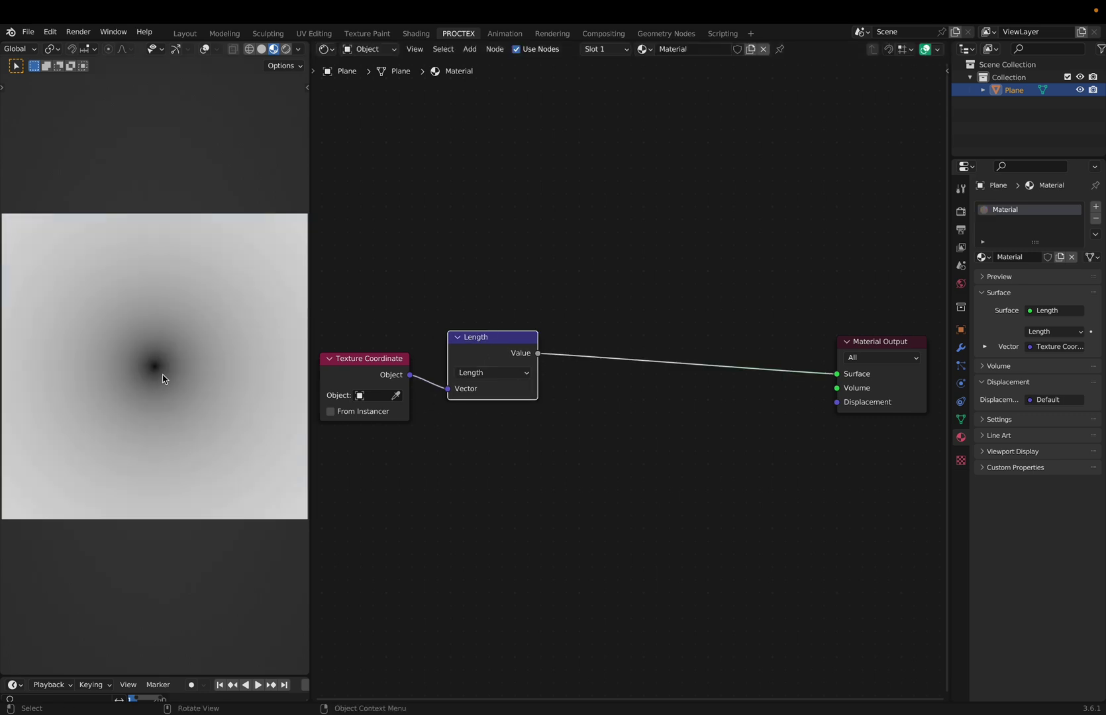
# - Insert a Math node set to Less Than with a threshold of 0.500 between Length and the Material Output
pyautogui.press('q')
pyautogui.press('m')
pyautogui.click(630, 348)
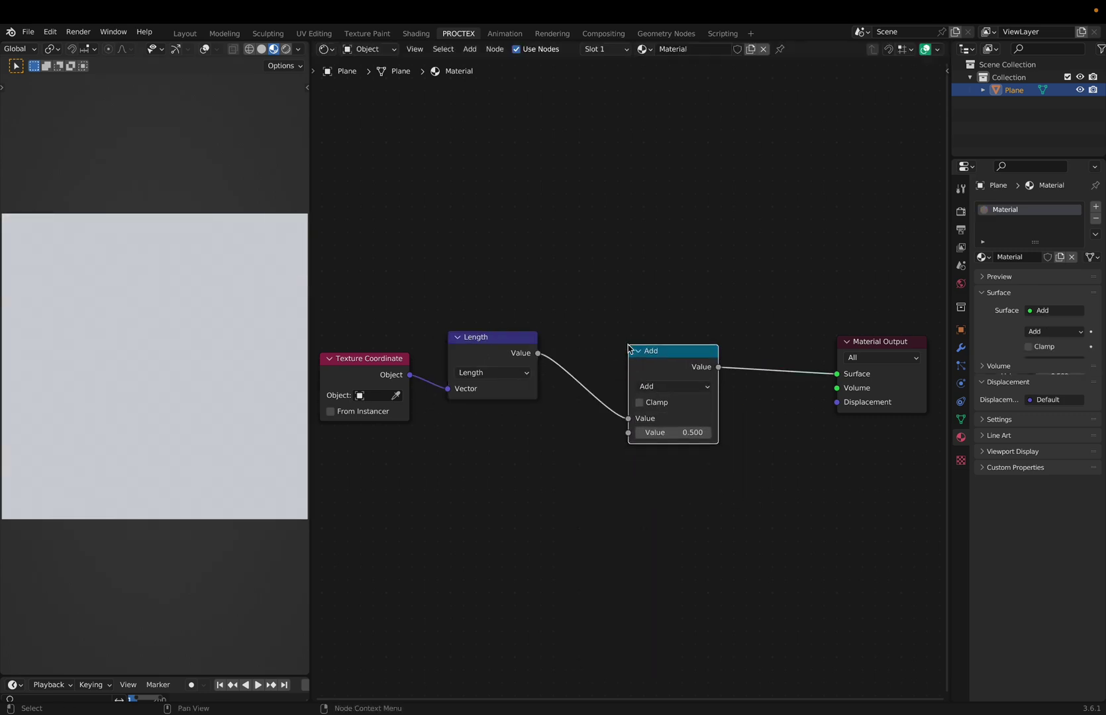
pyautogui.click(668, 382)
pyautogui.press('t')
pyautogui.moveTo(669, 376); pyautogui.dragTo(655, 360)
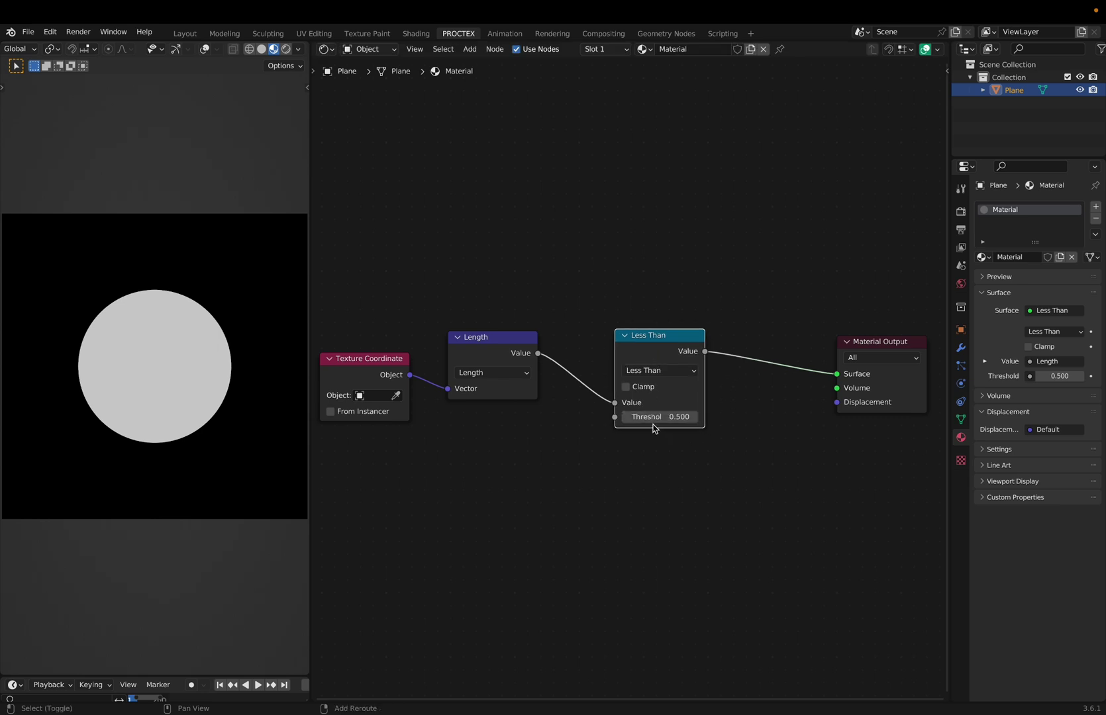
# - Try a threshold of 0.680 on the Less Than node, and set it back to 0.500
pyautogui.moveTo(213, 355); pyautogui.dragTo(189, 329)
pyautogui.moveTo(129, 371); pyautogui.dragTo(131, 371)
pyautogui.moveTo(659, 417); pyautogui.dragTo(685, 417)
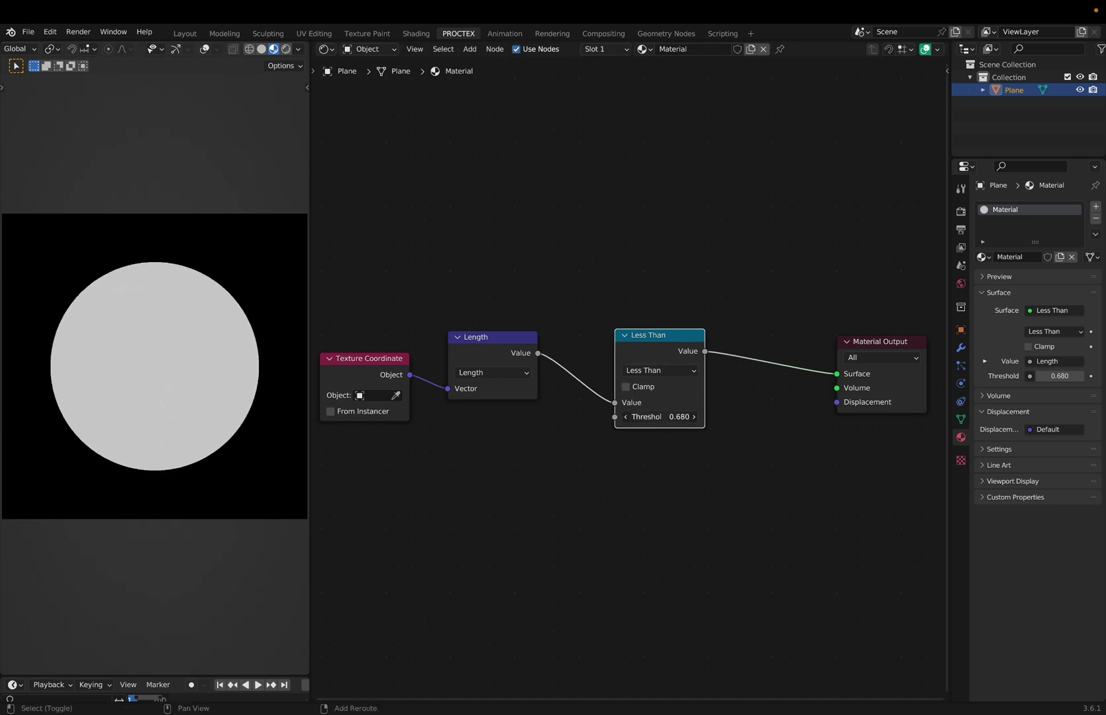
pyautogui.moveTo(659, 417); pyautogui.dragTo(636, 418)
pyautogui.click(774, 415)
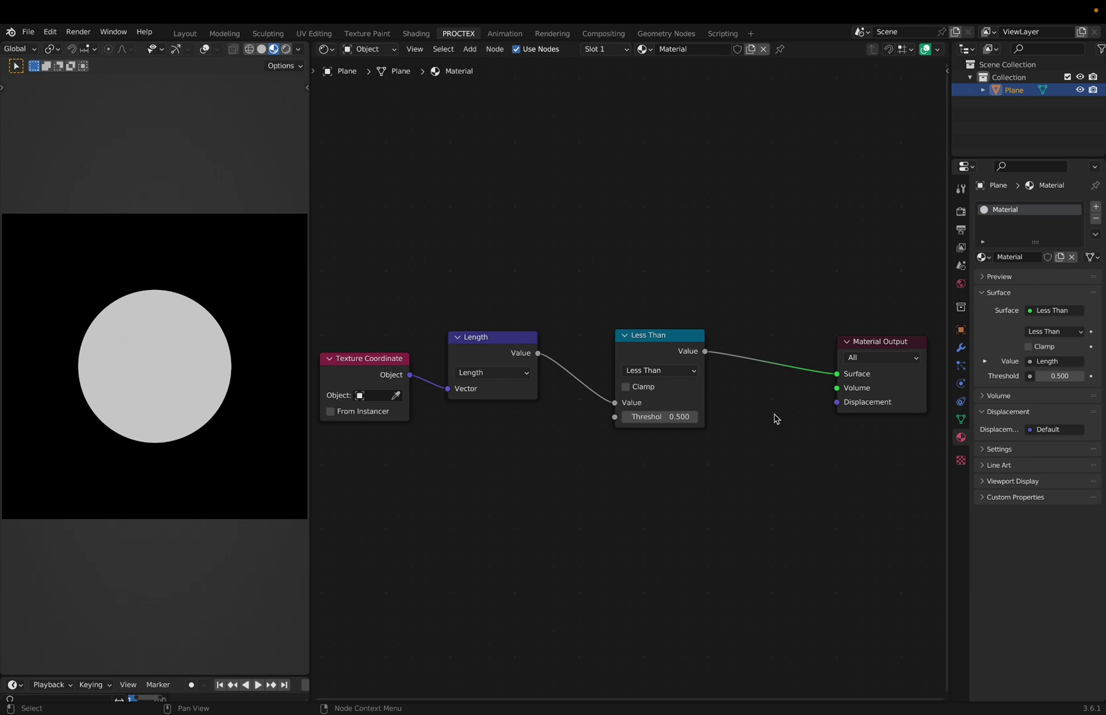
# - Replace the Length and Less Than nodes with a Separate XYZ node whose X output feeds the Material Output's Surface
pyautogui.moveTo(774, 414); pyautogui.dragTo(509, 300)
pyautogui.hotkey('ctrl', 'x')
pyautogui.hscroll(-5, 508, 298)
pyautogui.moveTo(551, 377); pyautogui.dragTo(486, 377)
pyautogui.press('q')
pyautogui.click(613, 378)
pyautogui.click(589, 322)
pyautogui.hscroll(3, 588, 328)
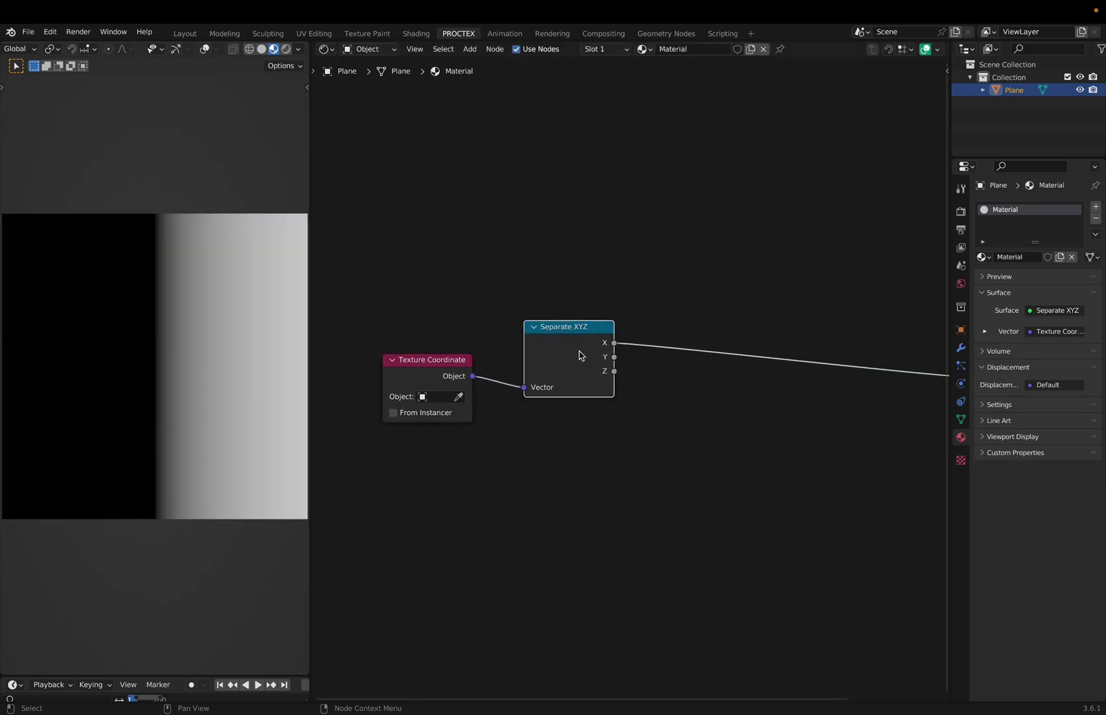
# - Chain an Absolute node and a Less Than node with threshold 0.500 between the X output and the Material Output
pyautogui.moveTo(582, 355); pyautogui.dragTo(591, 390)
pyautogui.moveTo(706, 349); pyautogui.dragTo(680, 305)
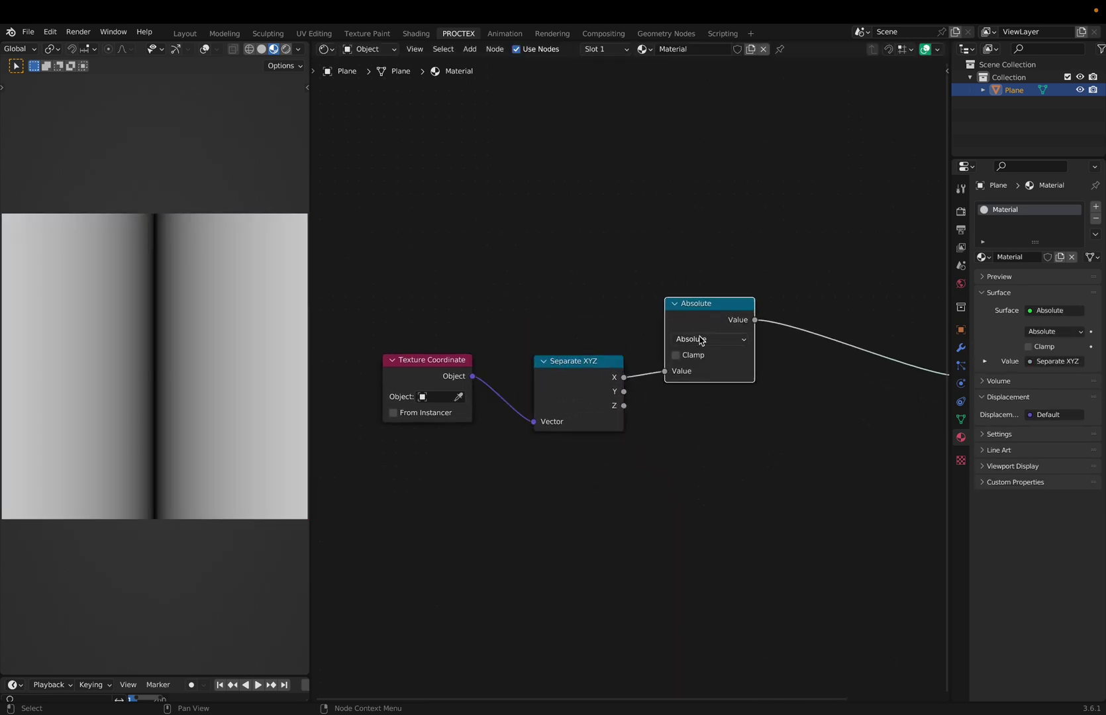
pyautogui.hscroll(3, 702, 331)
pyautogui.hotkey('shift', 'd')
pyautogui.click(761, 340)
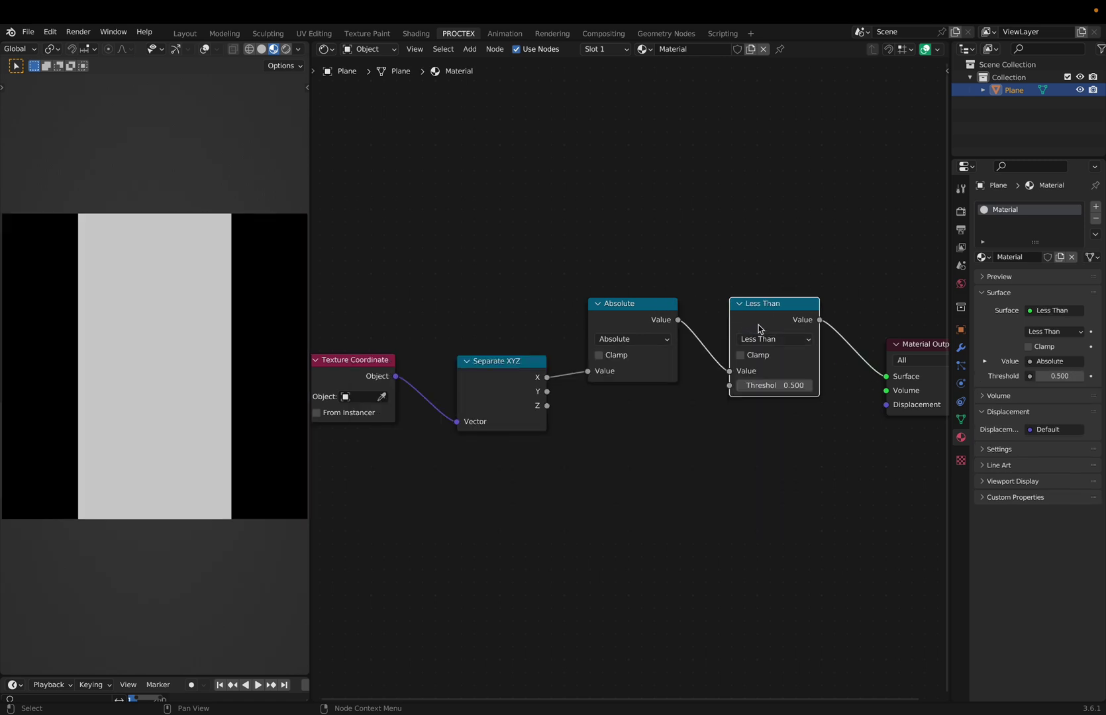
# - Build a second Absolute and Less Than branch from the Y output, and link it to the spaced-out Material Output's Surface
pyautogui.moveTo(745, 331); pyautogui.dragTo(735, 322)
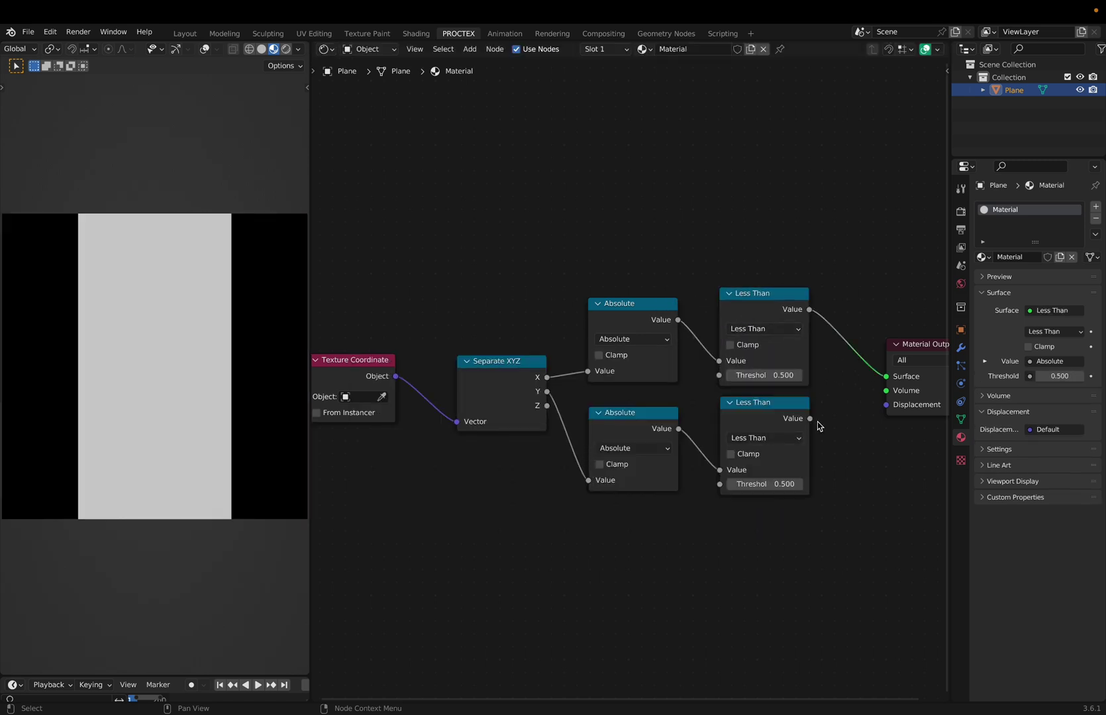
pyautogui.keyDown('ctrl'); pyautogui.hscroll(5, 820, 425); pyautogui.keyUp('ctrl')
pyautogui.moveTo(723, 412); pyautogui.dragTo(820, 395)
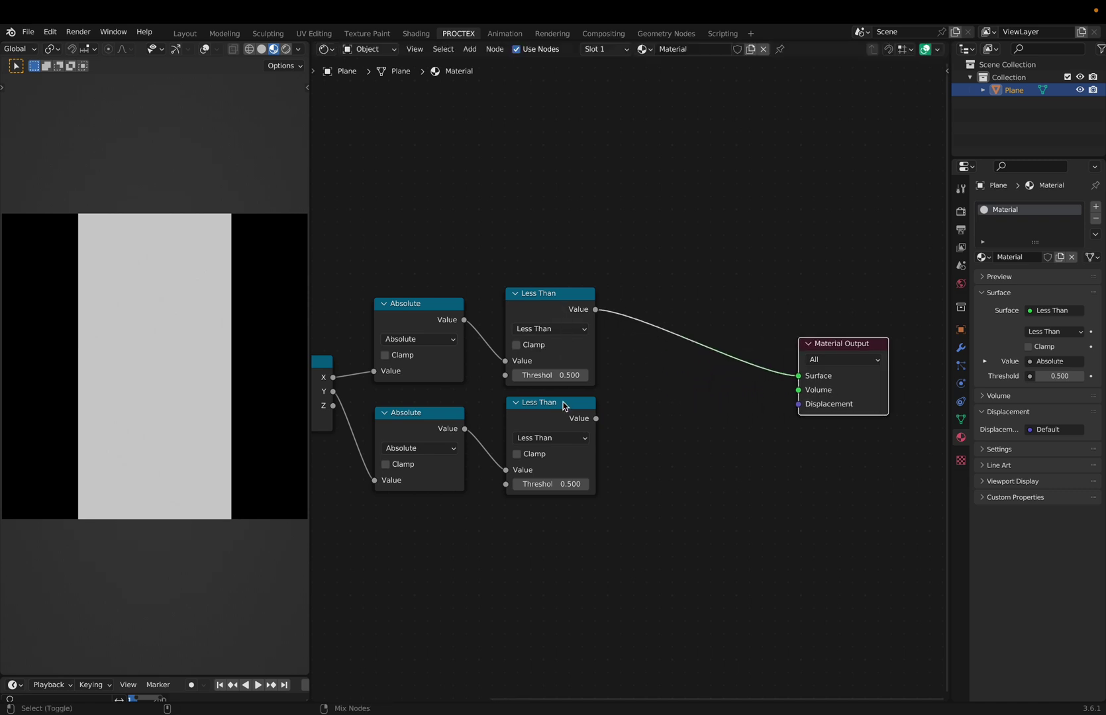
pyautogui.keyDown('ctrl'); pyautogui.keyDown('shift'); pyautogui.click(561, 421); pyautogui.keyUp('shift'); pyautogui.keyUp('ctrl')
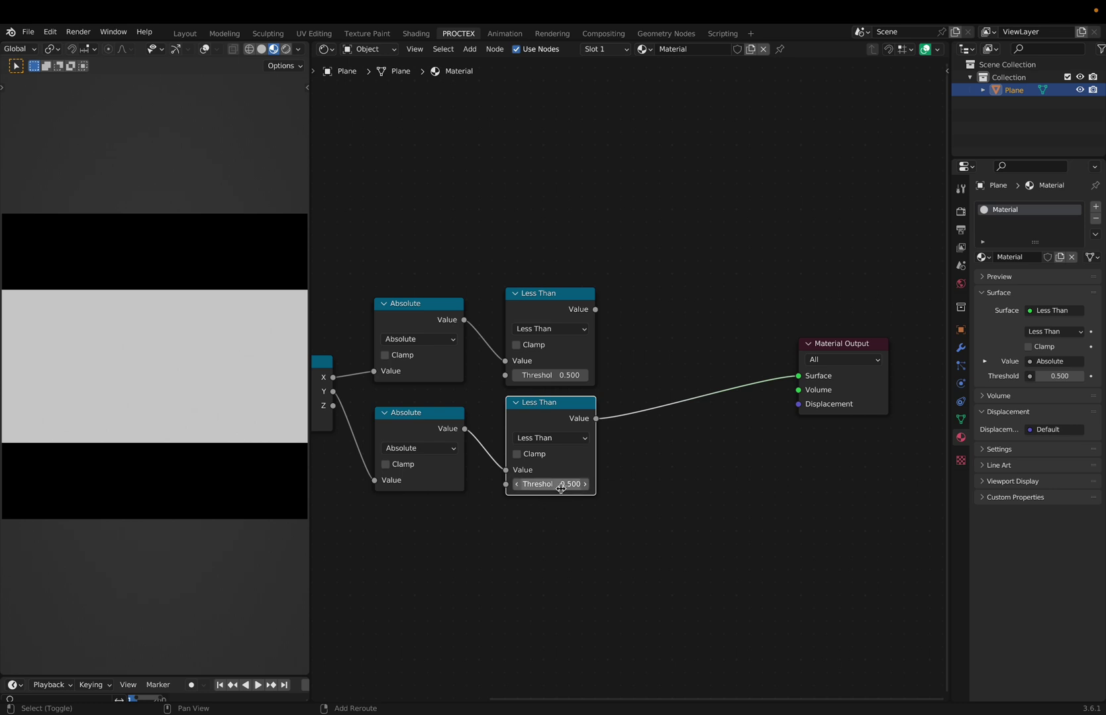
# - Combine the two Less Than branches with a Multiply math node placed ahead of the Material Output
pyautogui.hotkey('shift', 'd')
pyautogui.click(664, 425)
pyautogui.click(665, 431)
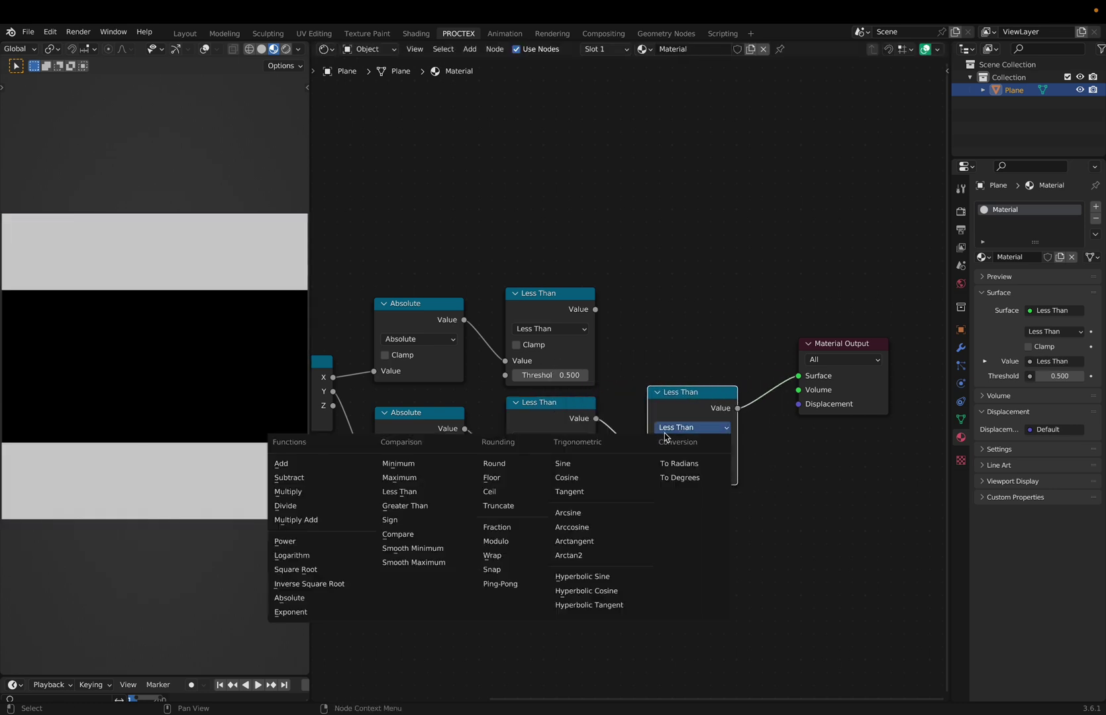
pyautogui.press('m')
pyautogui.hscroll(-1, 617, 327)
pyautogui.moveTo(665, 393); pyautogui.dragTo(629, 403)
pyautogui.scroll(2, 701, 443)
pyautogui.scroll(-1, 701, 443)
pyautogui.moveTo(747, 295); pyautogui.dragTo(746, 284)
pyautogui.moveTo(637, 446)
pyautogui.keyDown('shift'); pyautogui.mouseDown()
pyautogui.moveTo(655, 446)
pyautogui.moveTo(629, 448)
pyautogui.mouseUp(); pyautogui.keyUp('shift')
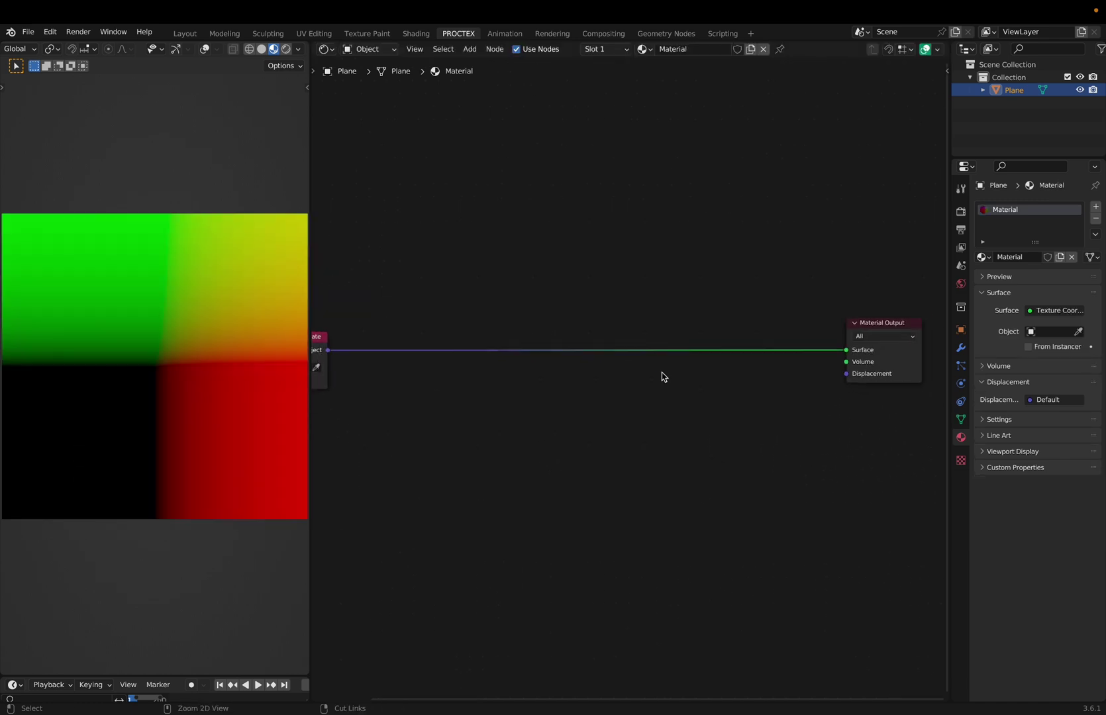
# - Insert a Radial Gradient Texture node between the Texture Coordinate's Object output and the Material Output
pyautogui.press('Home')
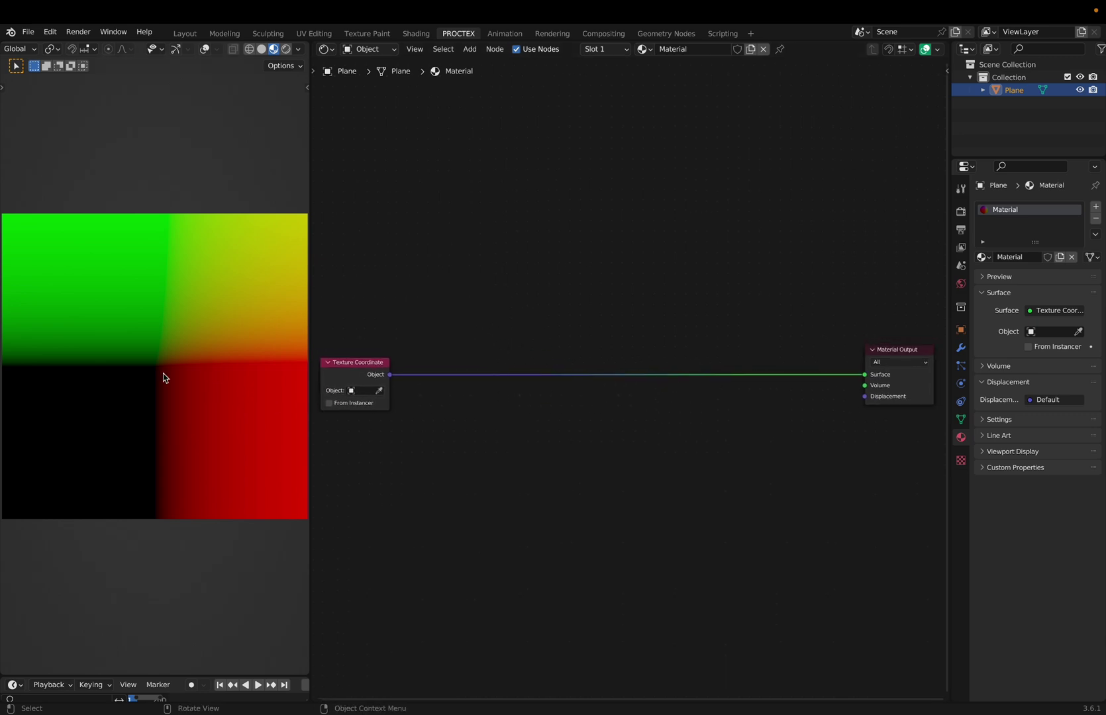
pyautogui.scroll(3, 585, 432)
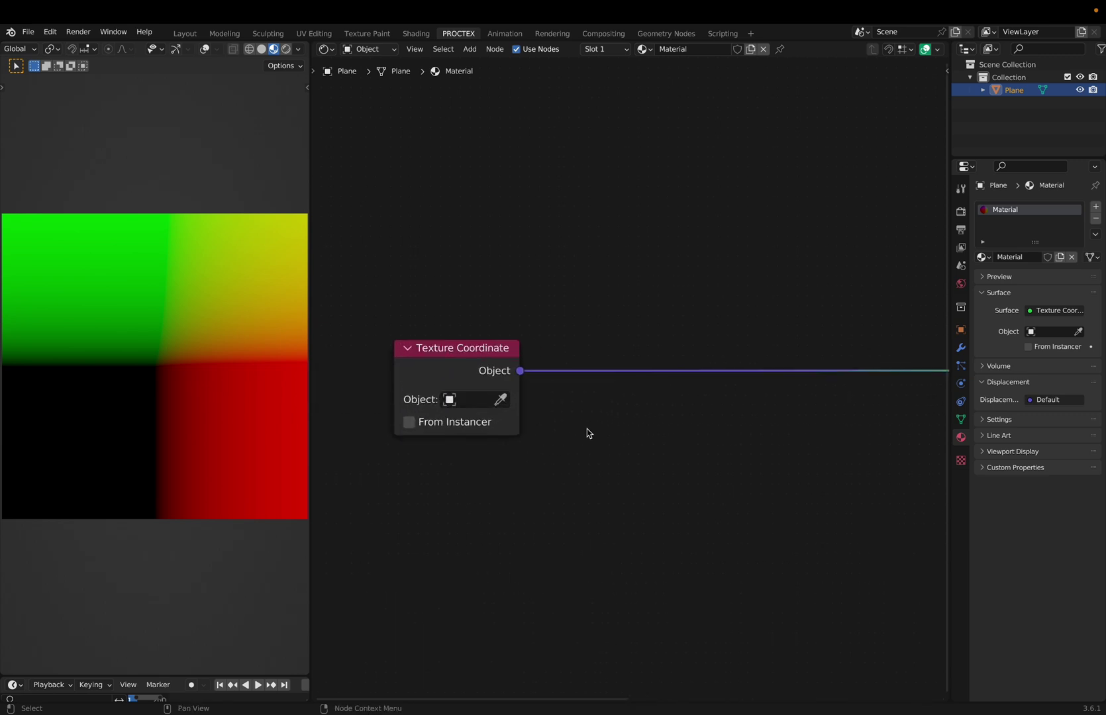
pyautogui.press('q')
pyautogui.click(543, 634)
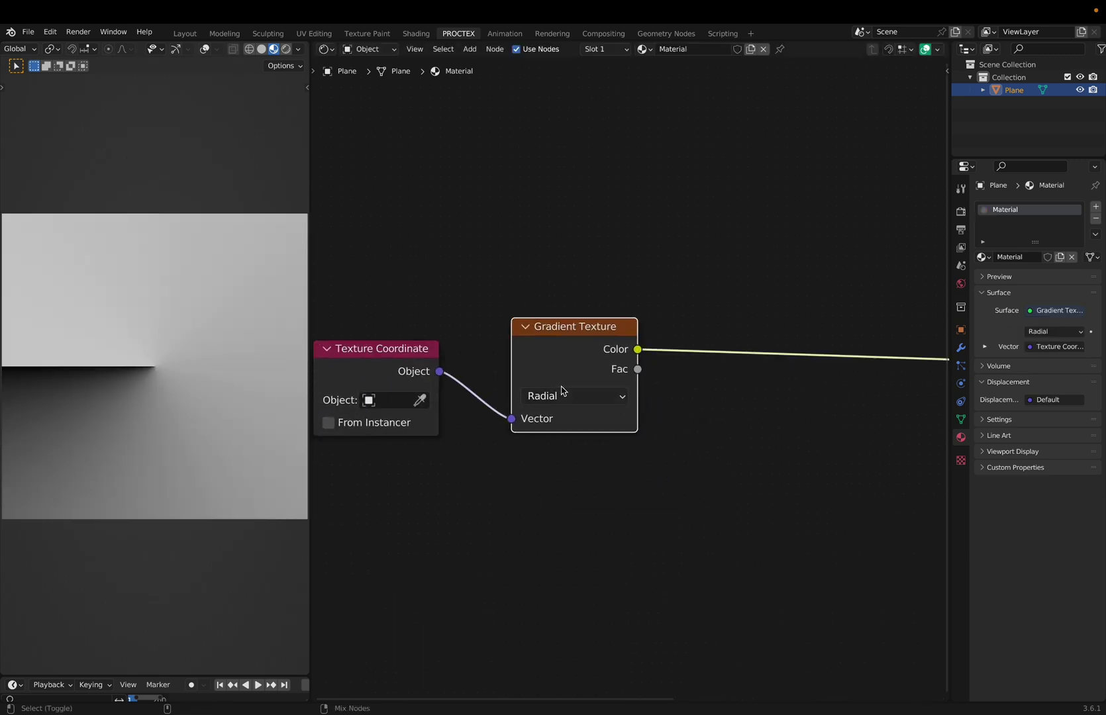
# - Insert a Multiply math node fed by the Gradient Texture's Fac output, and set its value to 4
pyautogui.hscroll(4, 570, 389)
pyautogui.press('q')
pyautogui.click(582, 397)
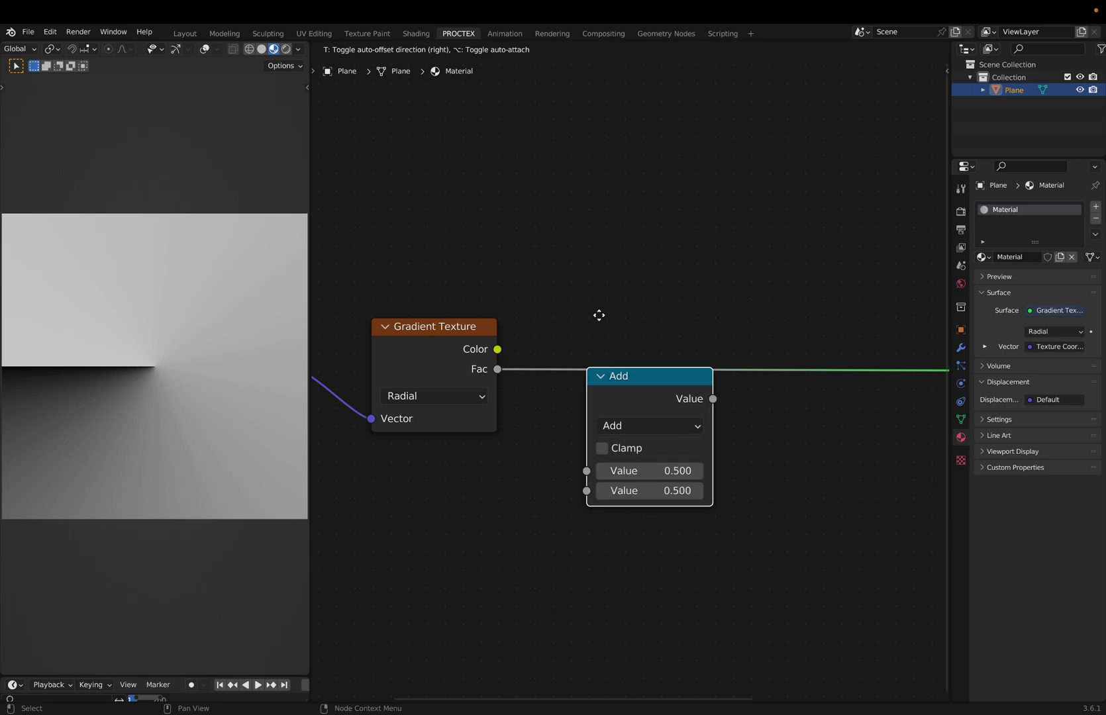
pyautogui.click(596, 304)
pyautogui.click(630, 358)
pyautogui.click(481, 450)
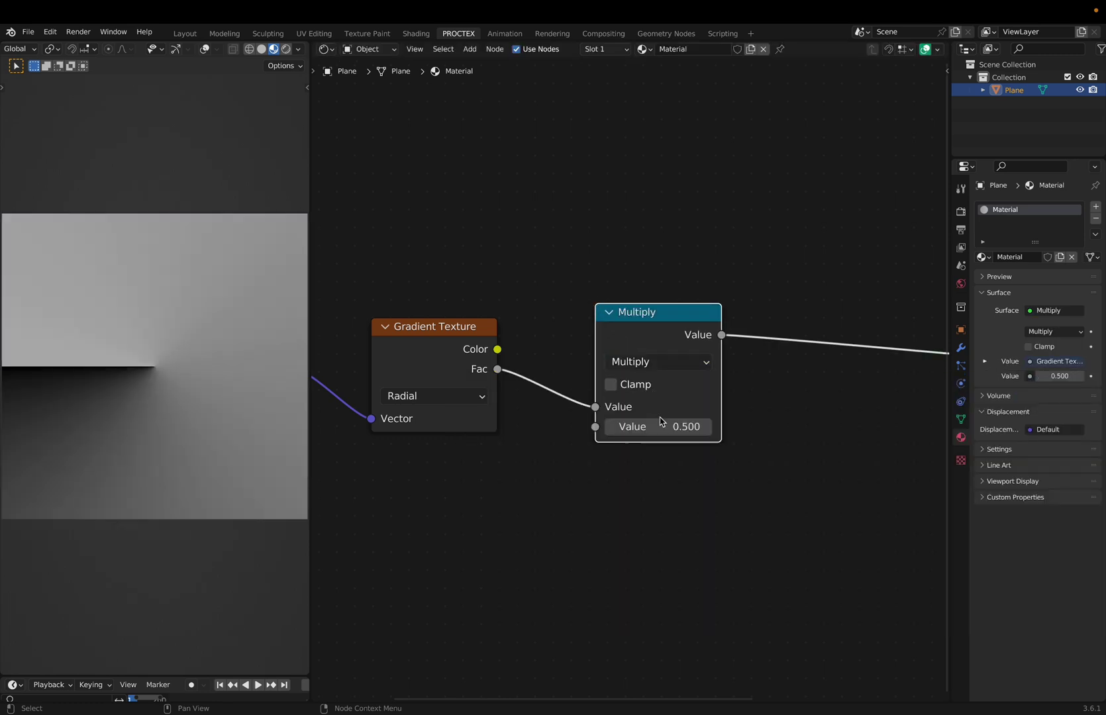
pyautogui.click(660, 422)
pyautogui.write('4')
pyautogui.press('Return')
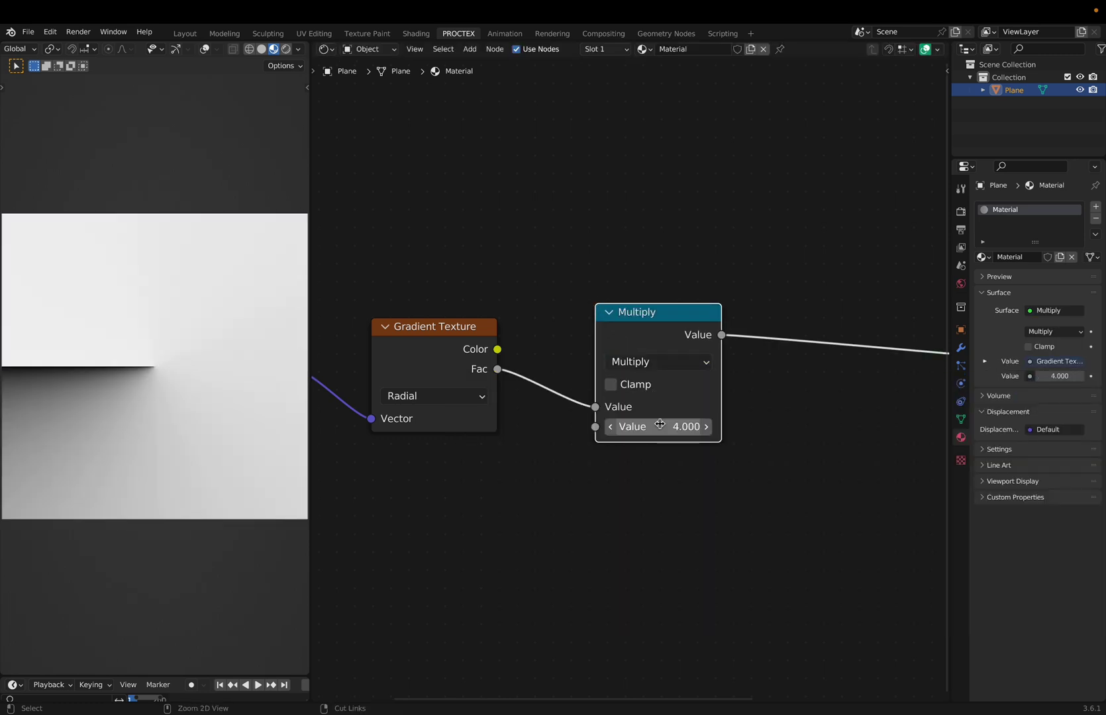
# - Duplicate the Multiply node, chain the copy after it, and change the copy's operation to Fraction
pyautogui.scroll(-2, 660, 425)
pyautogui.moveTo(634, 368); pyautogui.dragTo(596, 356)
pyautogui.hscroll(4, 596, 357)
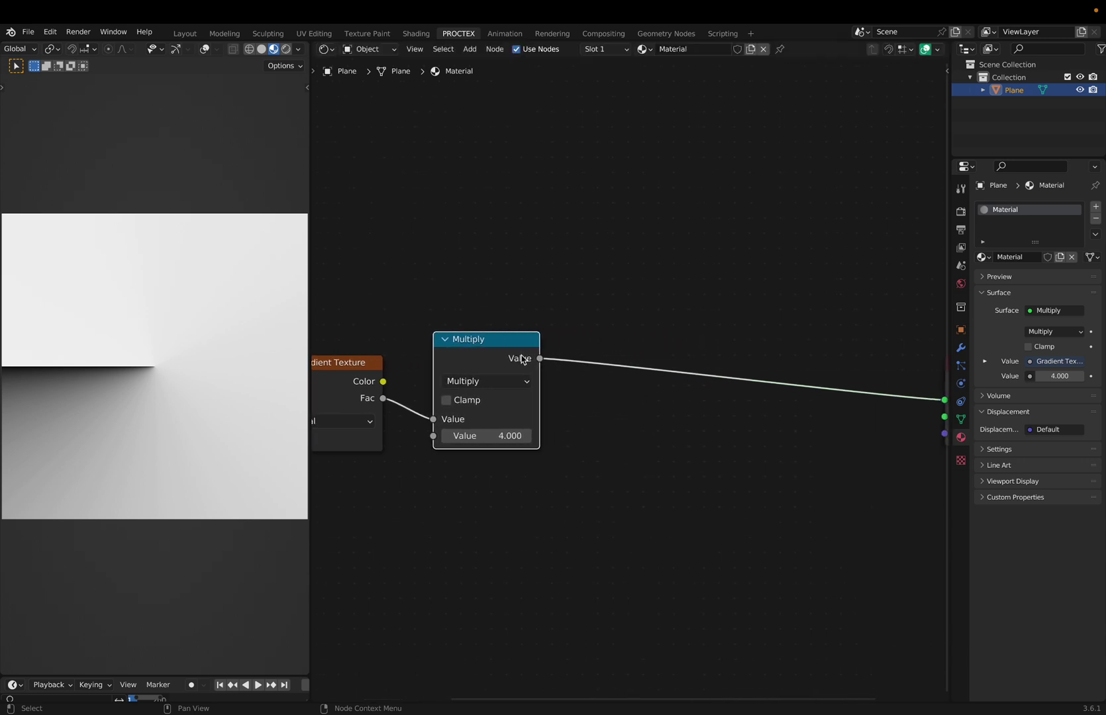
pyautogui.hotkey('shift', 'd')
pyautogui.click(656, 361)
pyautogui.click(653, 382)
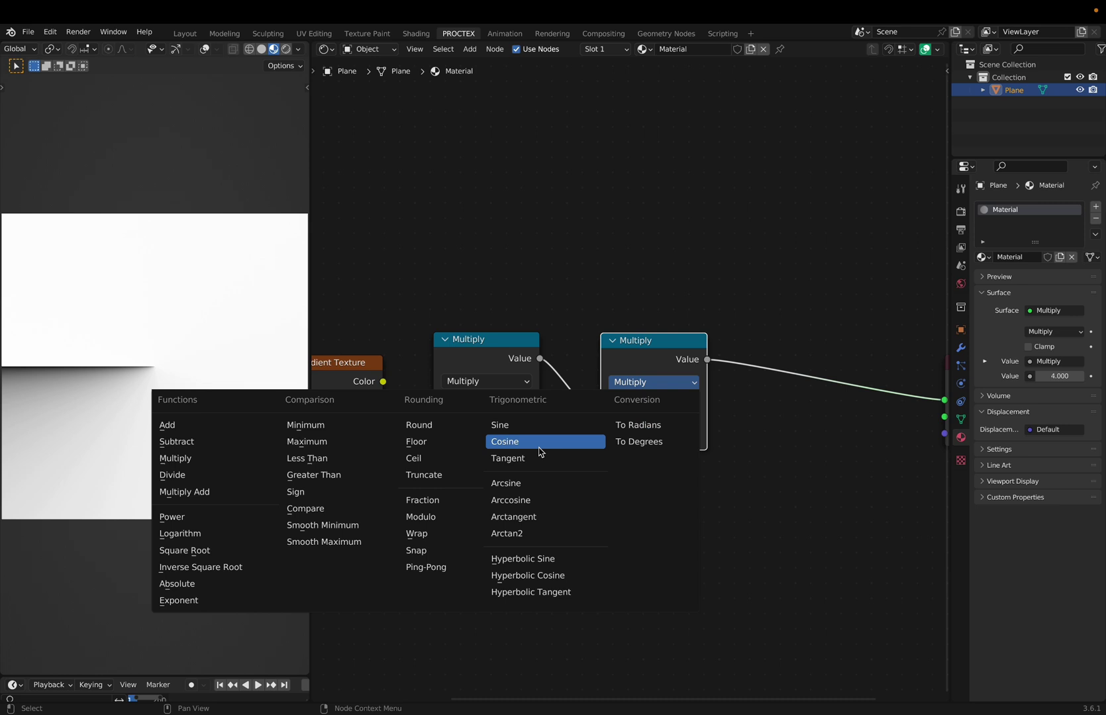
pyautogui.click(440, 501)
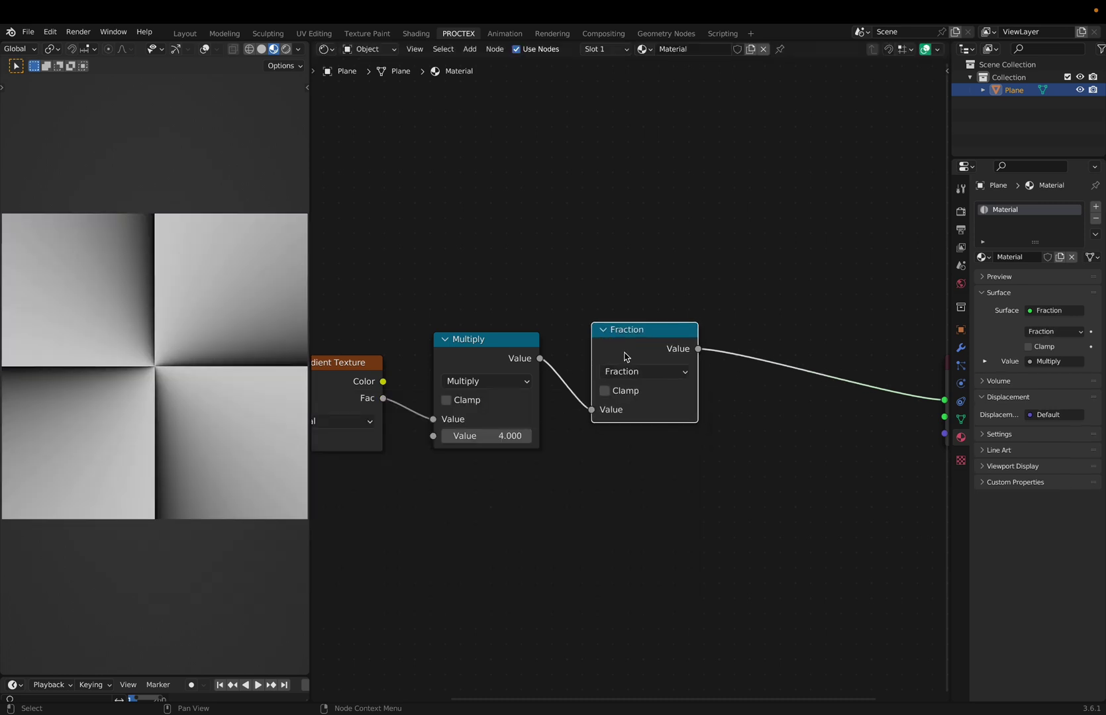
# - Chain a Subtract math node after the Fraction node with a value of 0.5
pyautogui.keyDown('ctrl'); pyautogui.scroll(-4, 626, 357); pyautogui.keyUp('ctrl')
pyautogui.hotkey('shift', 'd')
pyautogui.click(674, 373)
pyautogui.click(683, 373)
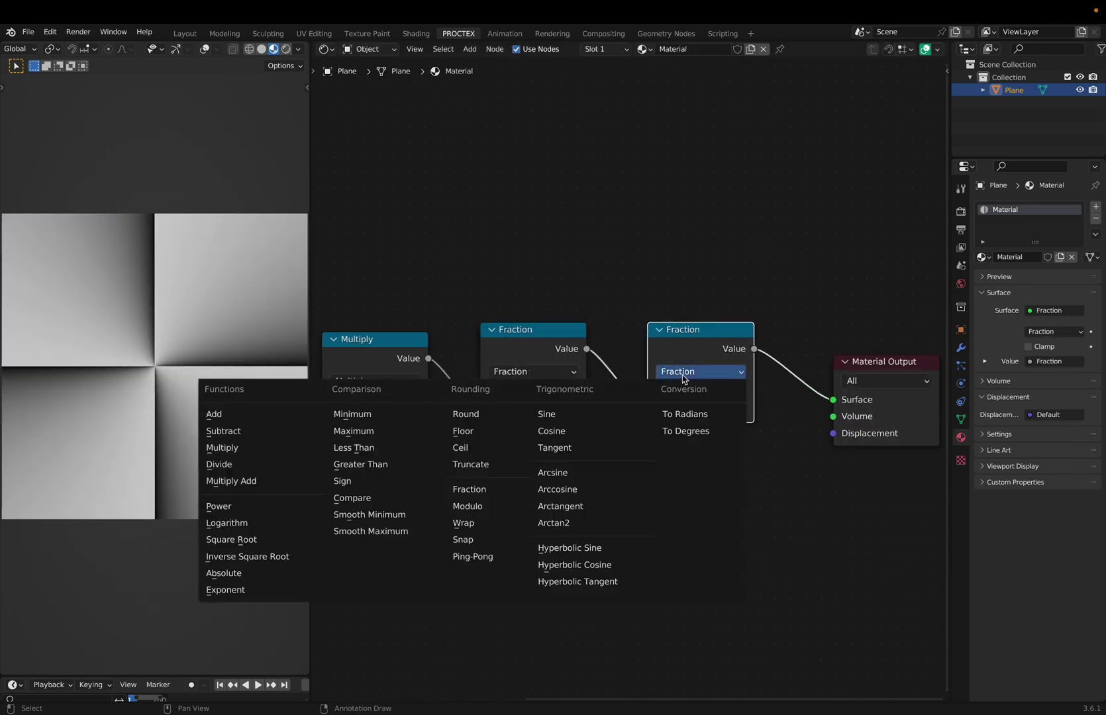
pyautogui.click(223, 431)
pyautogui.click(703, 426)
pyautogui.write('0.5')
pyautogui.press('Return')
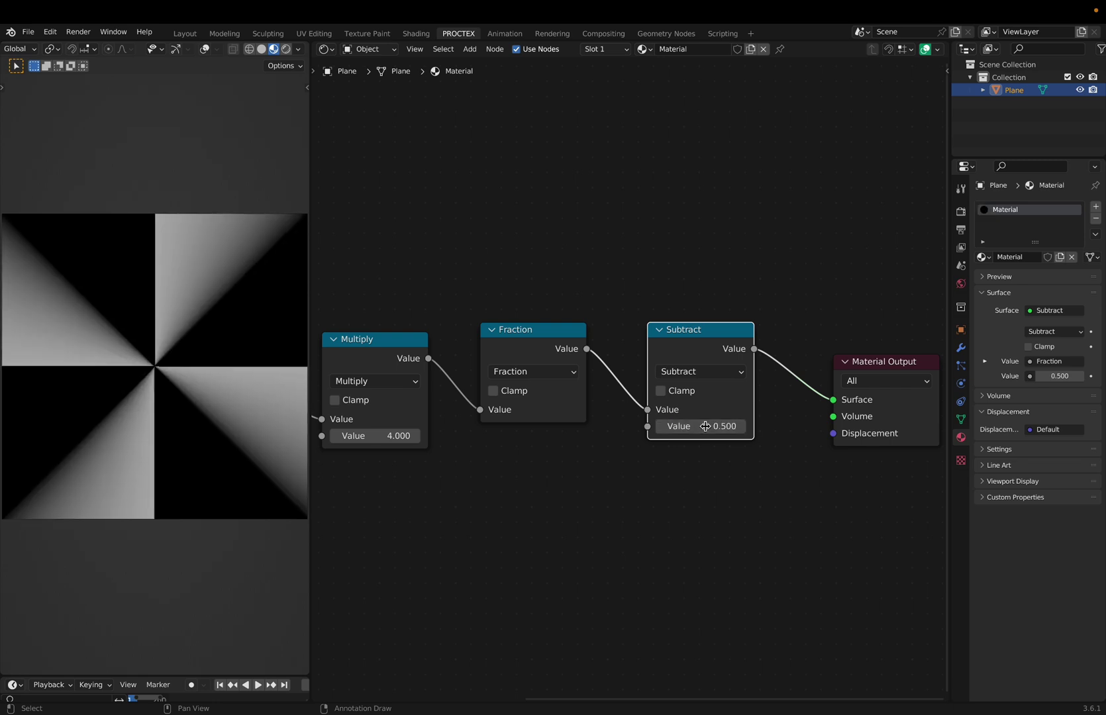
# - Move the Material Output farther away, and chain an Absolute math node after the Subtract node
pyautogui.scroll(-2, 479, 401)
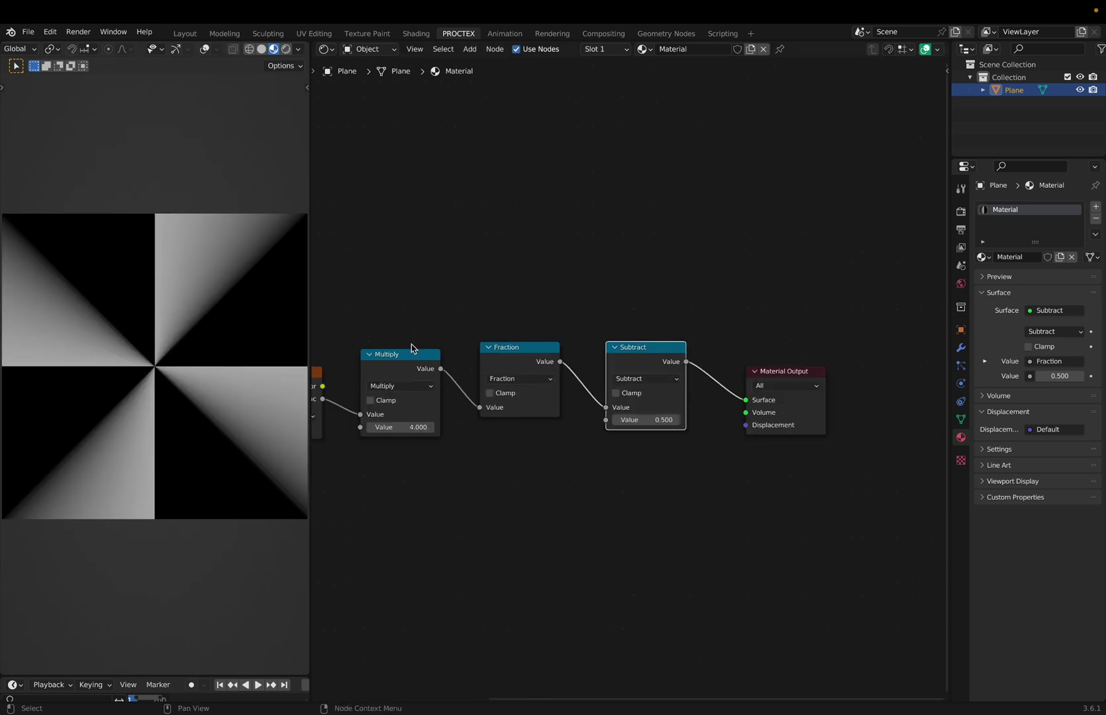
pyautogui.moveTo(807, 433); pyautogui.dragTo(947, 387)
pyautogui.click(650, 368)
pyautogui.hotkey('shift', 'd')
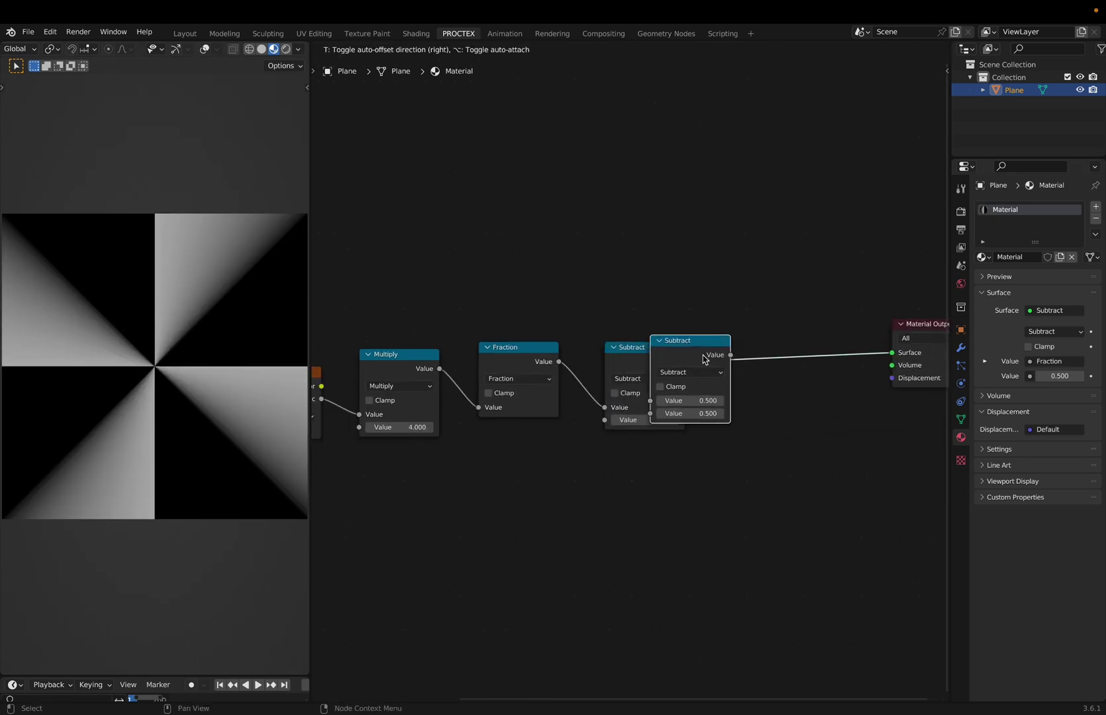
pyautogui.click(708, 361)
pyautogui.click(752, 376)
pyautogui.press('b')
pyautogui.moveTo(749, 352); pyautogui.dragTo(734, 355)
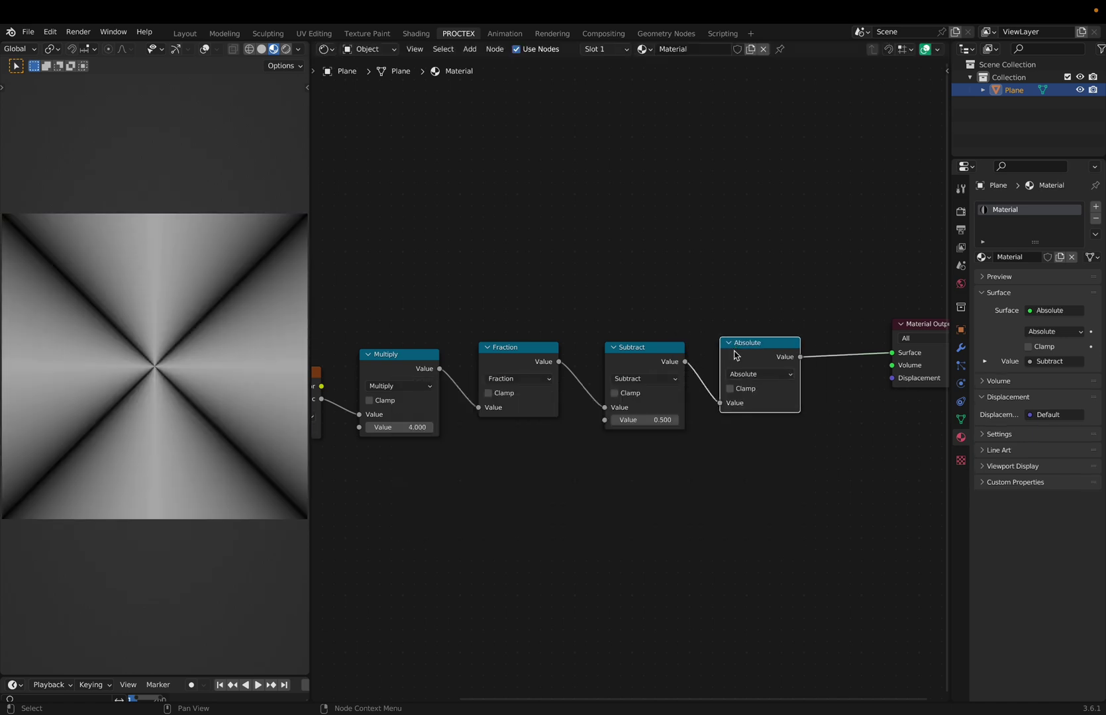
# - Insert a Less Than node with threshold 0.200 between the Absolute node and the Material Output
pyautogui.keyDown('ctrl'); pyautogui.scroll(-6, 723, 412); pyautogui.keyUp('ctrl')
pyautogui.press('h')
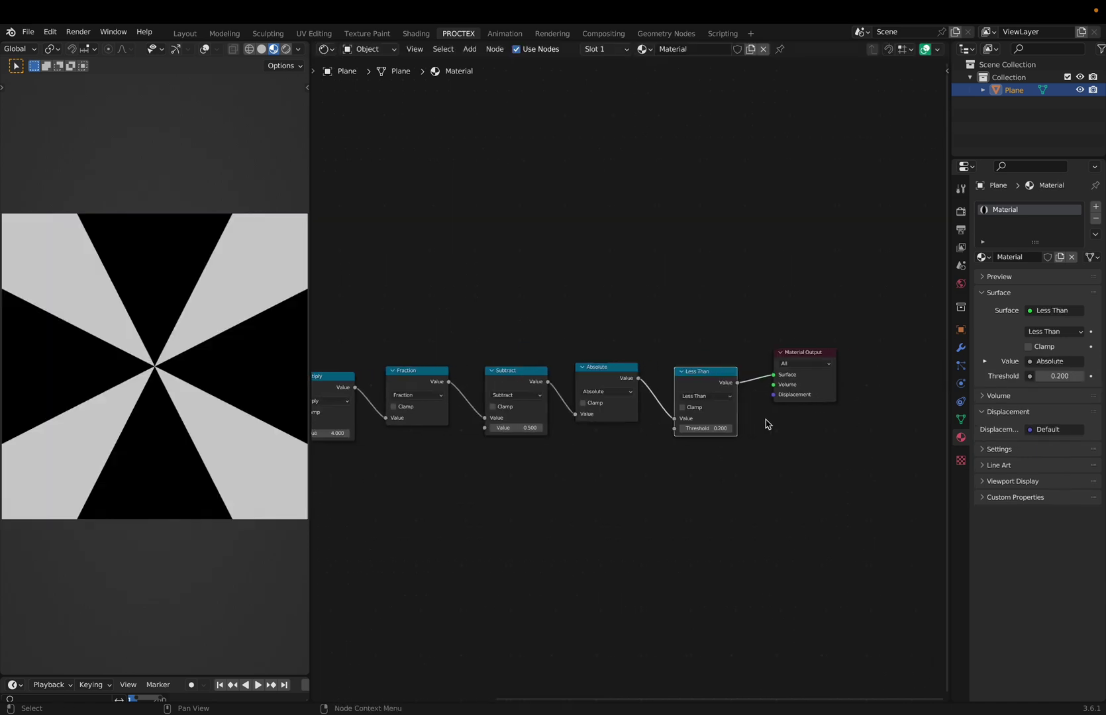
pyautogui.scroll(2, 765, 424)
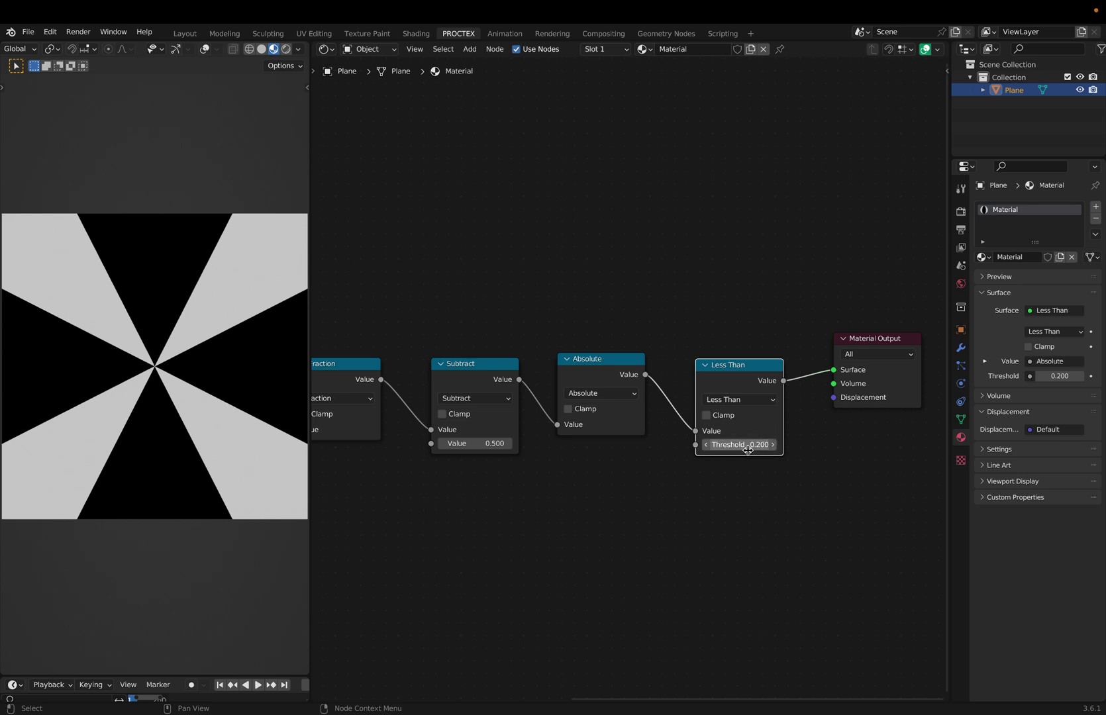
# - Add a Length node fed by the Texture Coordinate's Object output, and link its Value to the Less Than node's Threshold
pyautogui.scroll(2, 759, 450)
pyautogui.hscroll(-2, 759, 449)
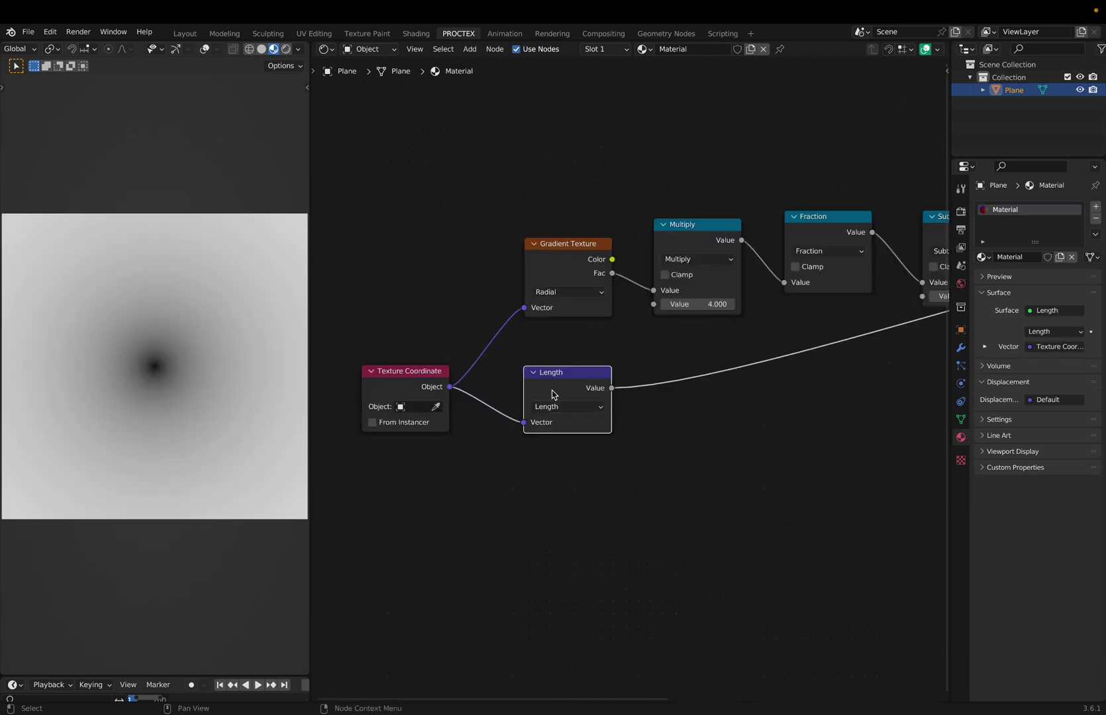
pyautogui.moveTo(558, 395); pyautogui.dragTo(564, 388)
pyautogui.keyDown('ctrl'); pyautogui.scroll(-5, 566, 384); pyautogui.keyUp('ctrl')
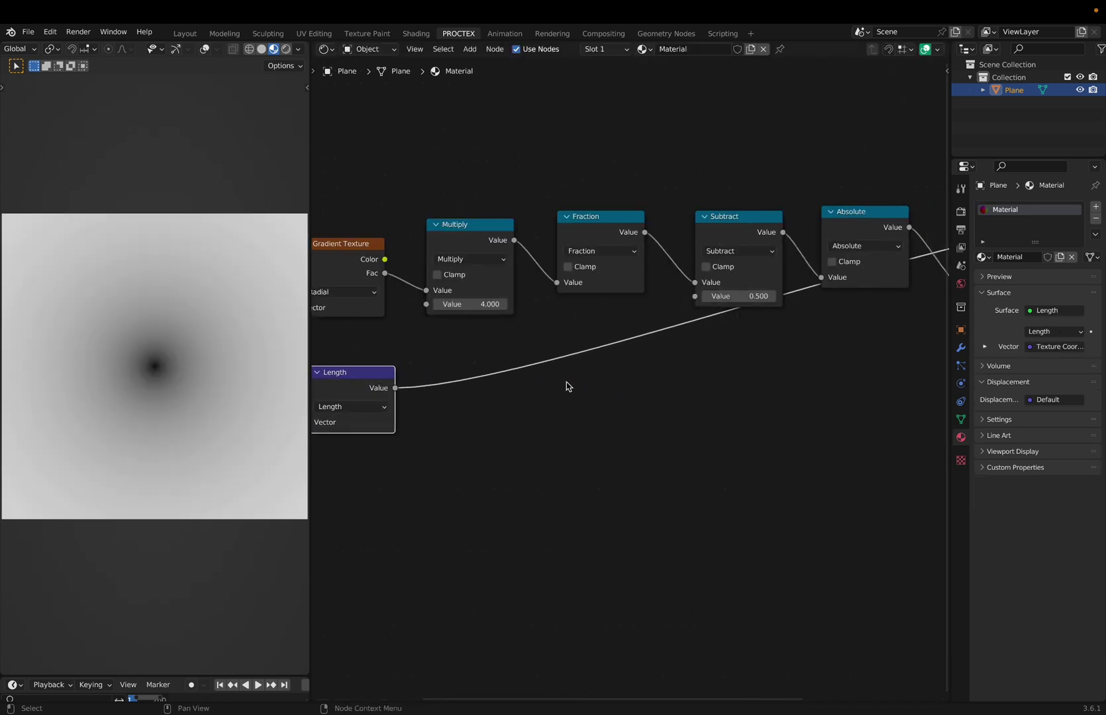
pyautogui.hscroll(8, 566, 382)
pyautogui.scroll(3, 566, 382)
pyautogui.moveTo(809, 327); pyautogui.dragTo(742, 382)
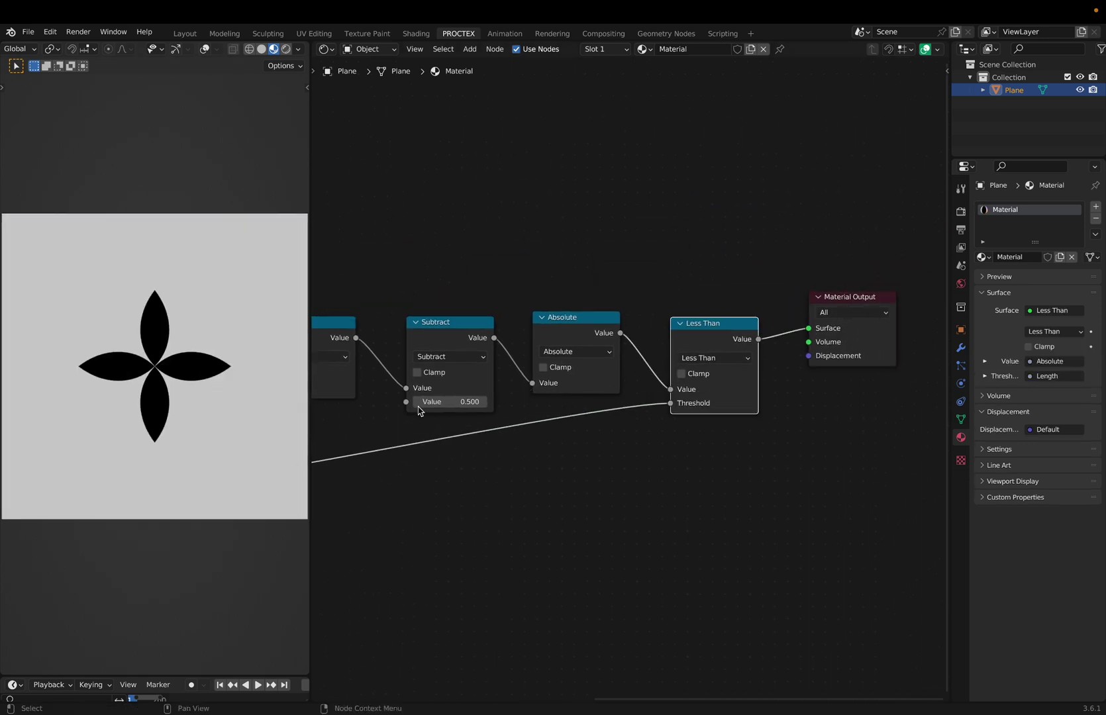
# - Try 5, 10 and 2 as the Multiply node's value to vary the number of petals
pyautogui.hscroll(-10, 514, 419)
pyautogui.keyDown('ctrl'); pyautogui.scroll(4, 514, 418); pyautogui.keyUp('ctrl')
pyautogui.moveTo(570, 429)
pyautogui.mouseDown()
pyautogui.moveTo(671, 429)
pyautogui.moveTo(585, 429)
pyautogui.mouseUp()
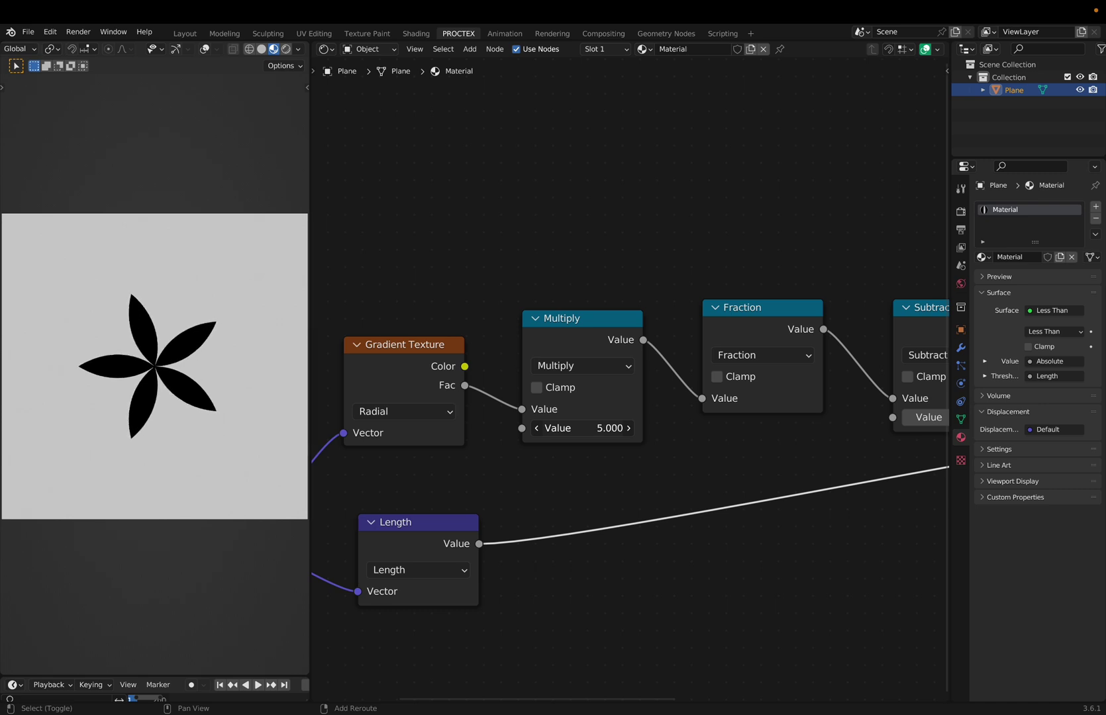
pyautogui.click(560, 429)
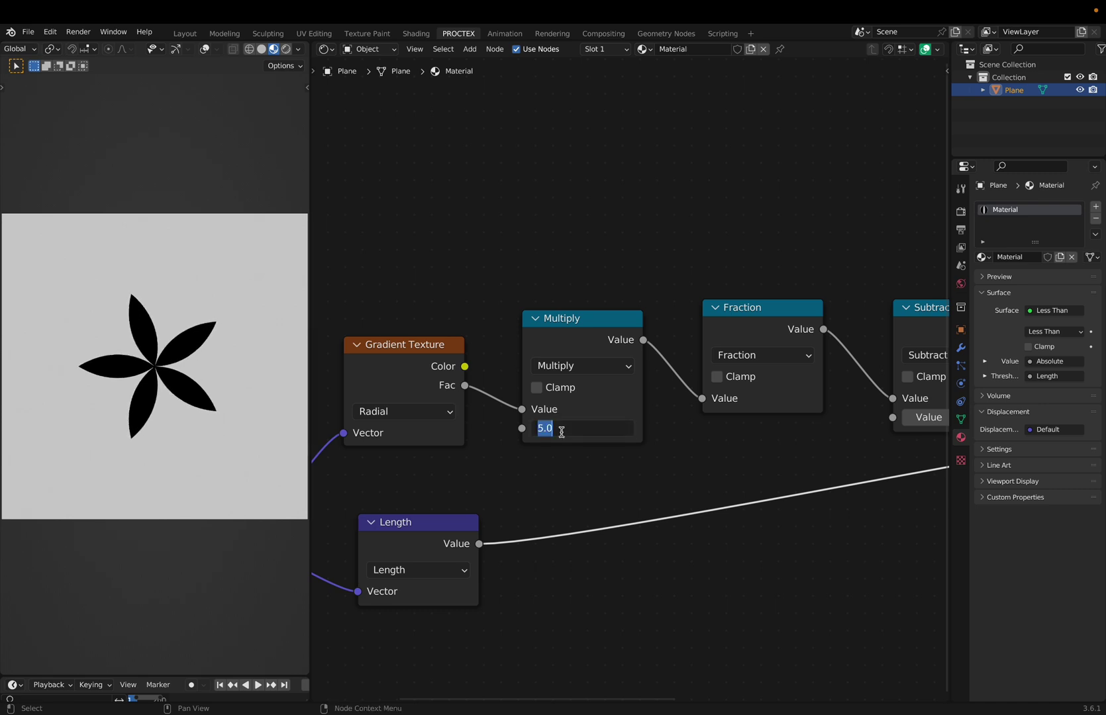
pyautogui.write('10')
pyautogui.press('Return')
pyautogui.click(561, 429)
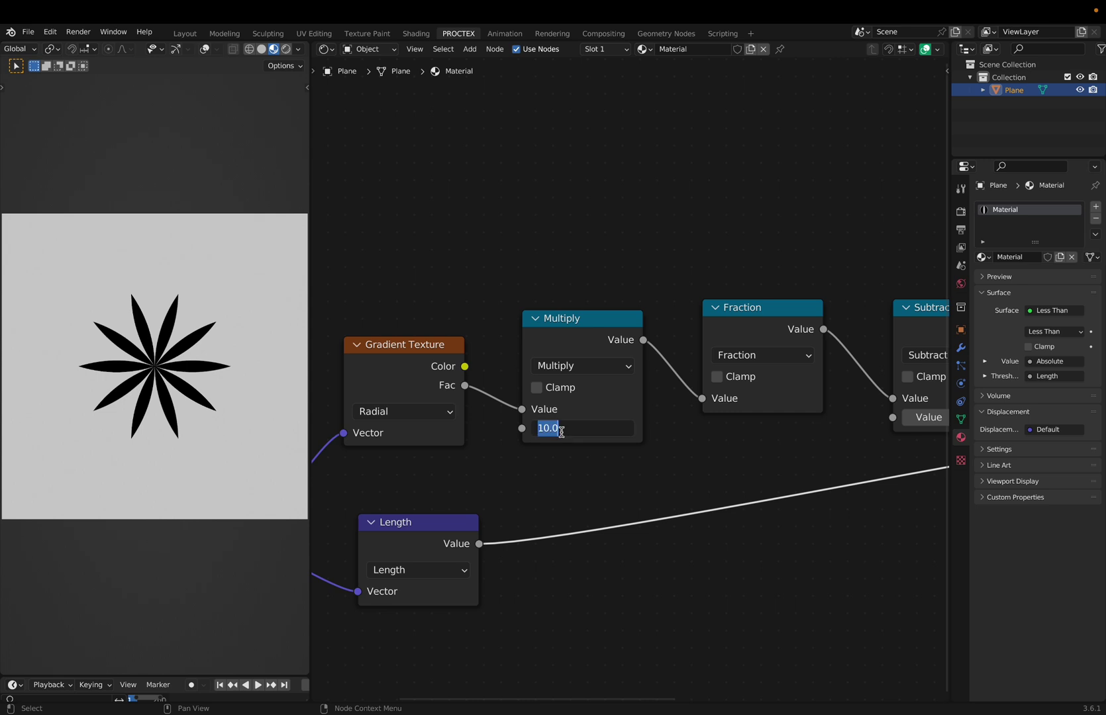
pyautogui.write('2')
pyautogui.press('Return')
# - Try 3, 4, 5 and 6 as the Multiply node's value to vary the petals further
pyautogui.click(561, 429)
pyautogui.write('3')
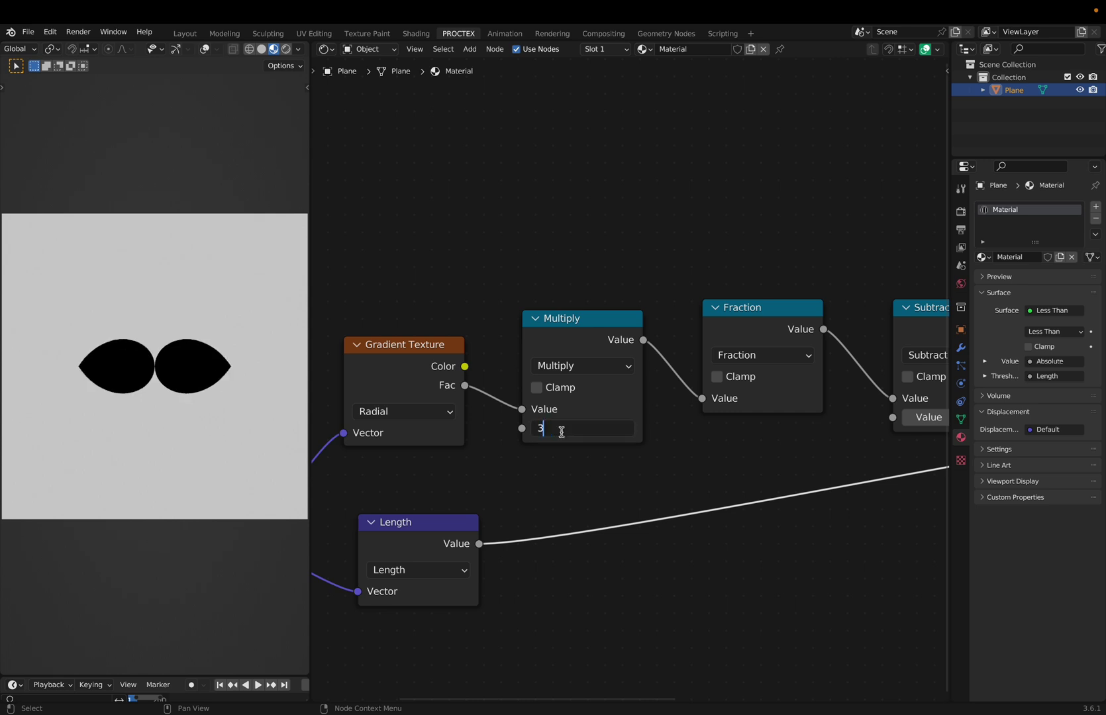
pyautogui.press('Return')
pyautogui.click(561, 429)
pyautogui.write('4')
pyautogui.press('Return')
pyautogui.click(560, 429)
pyautogui.write('5')
pyautogui.press('Return')
pyautogui.click(561, 429)
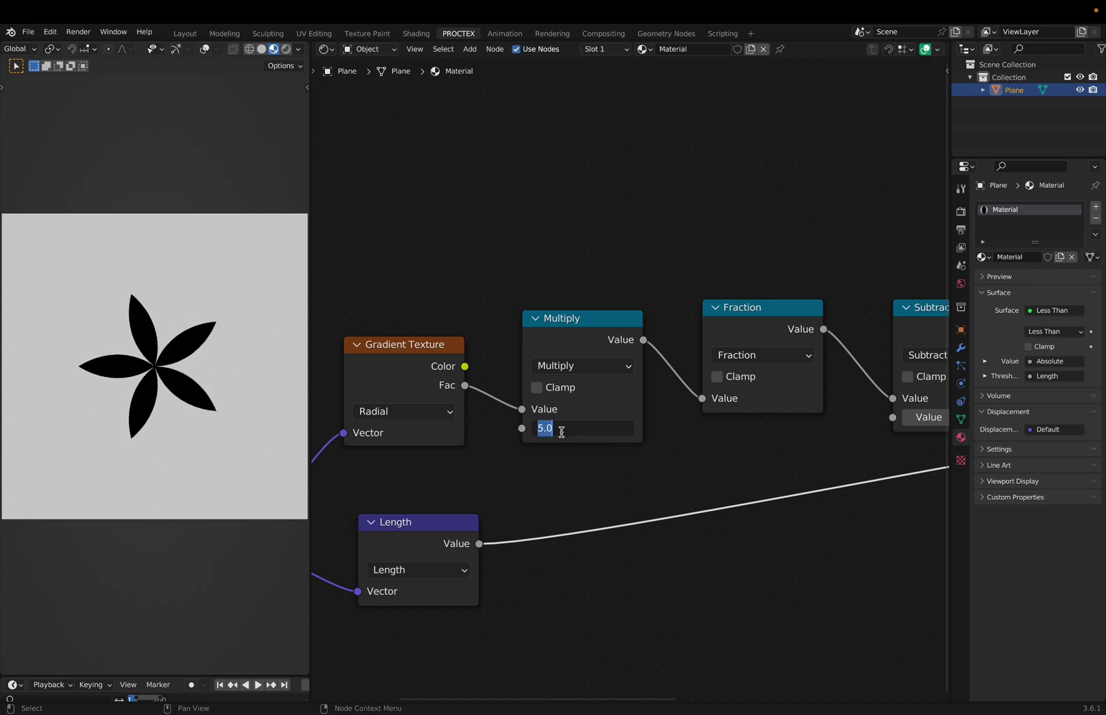
pyautogui.write('6')
pyautogui.press('Return')
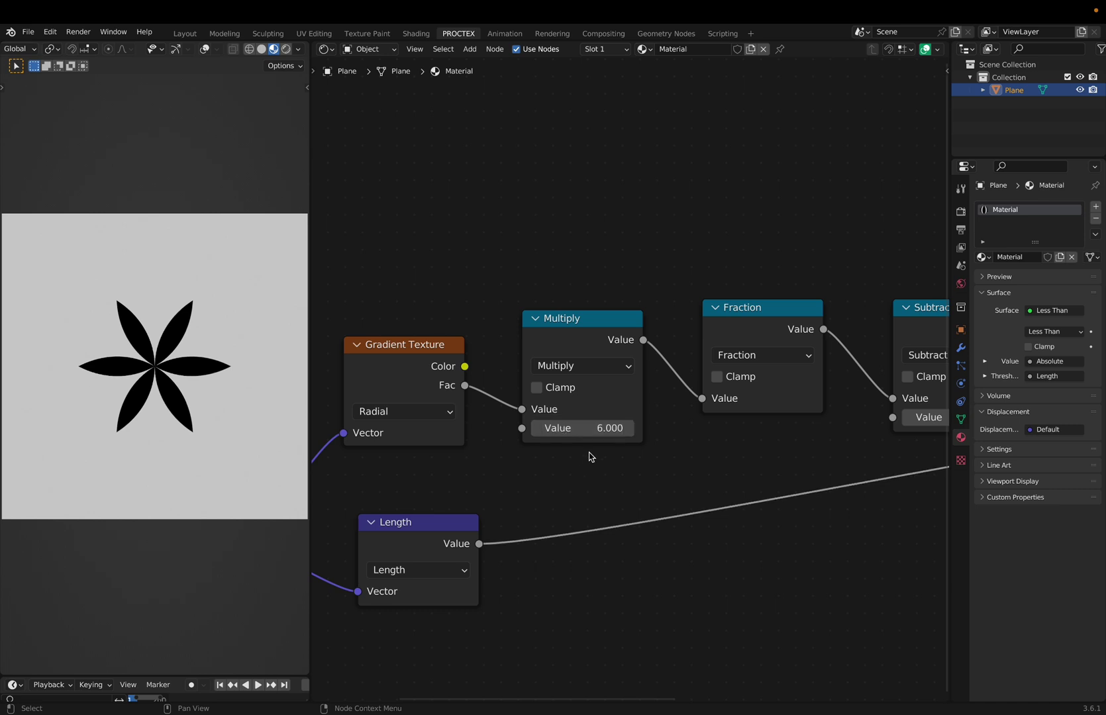
# - Try raising the Multiply node's value to 25, and set it back to 4
pyautogui.scroll(3, 589, 440)
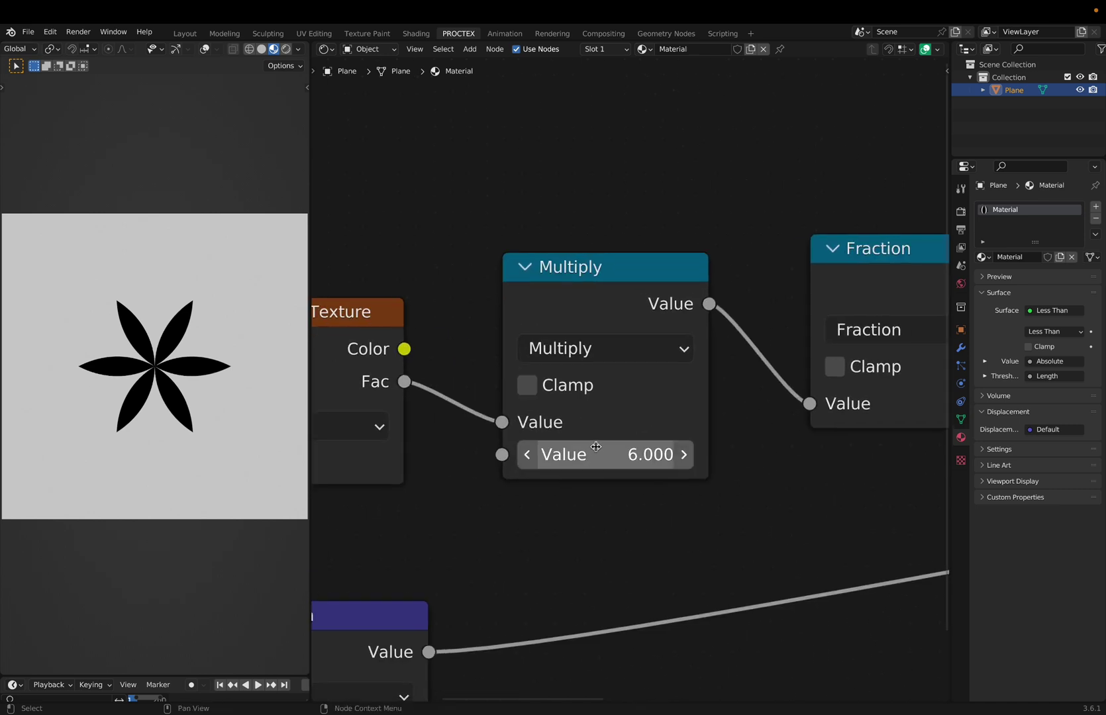
pyautogui.moveTo(615, 453); pyautogui.dragTo(682, 454)
pyautogui.click(612, 453)
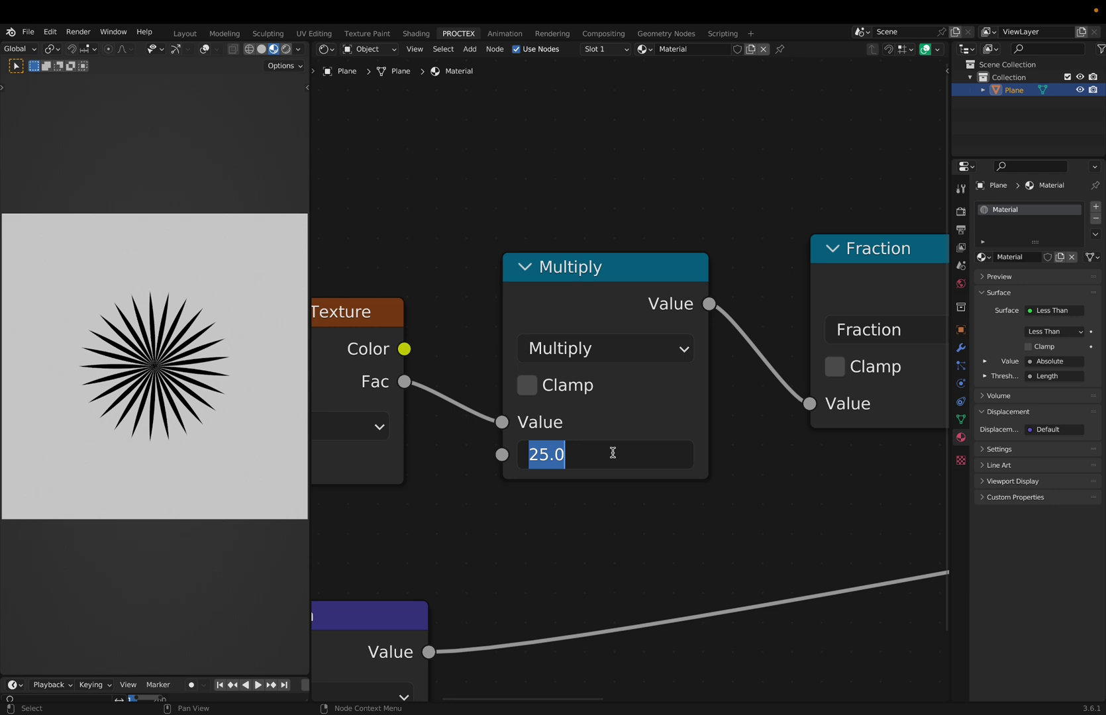
pyautogui.write('3.5')
pyautogui.press('Return')
# - Examine the complete flower node tree in the maximized node editor, and restore the split layout
pyautogui.press('Home')
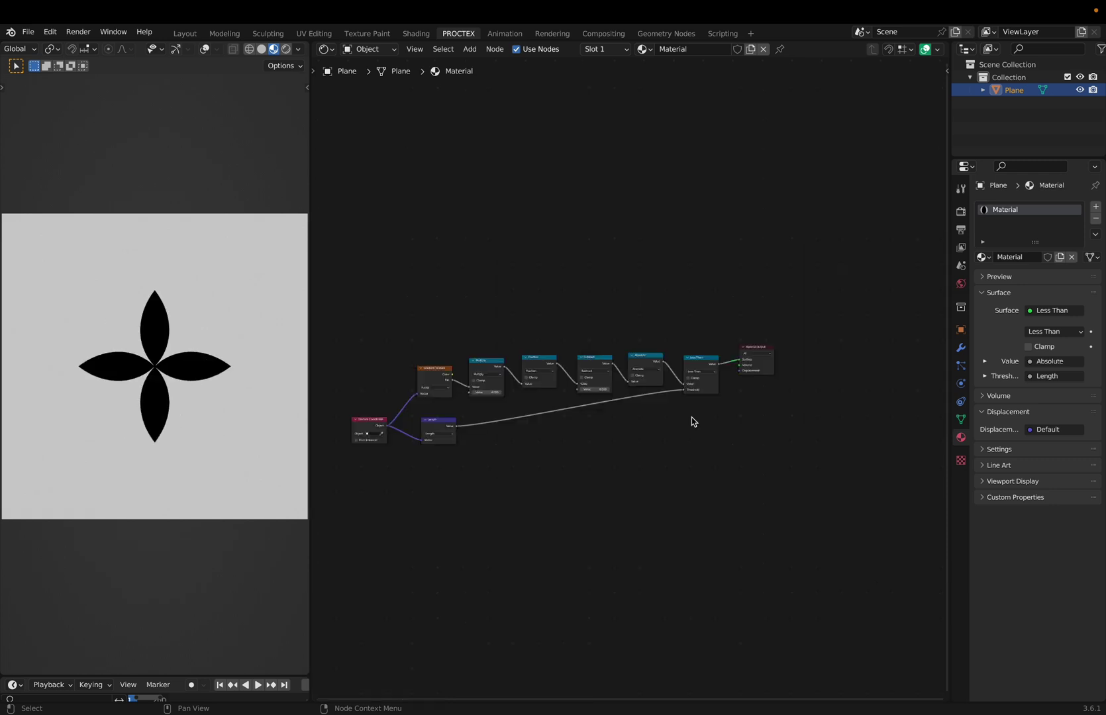
pyautogui.moveTo(406, 329); pyautogui.dragTo(425, 348)
pyautogui.hotkey('ctrl', 'space')
pyautogui.press('Home')
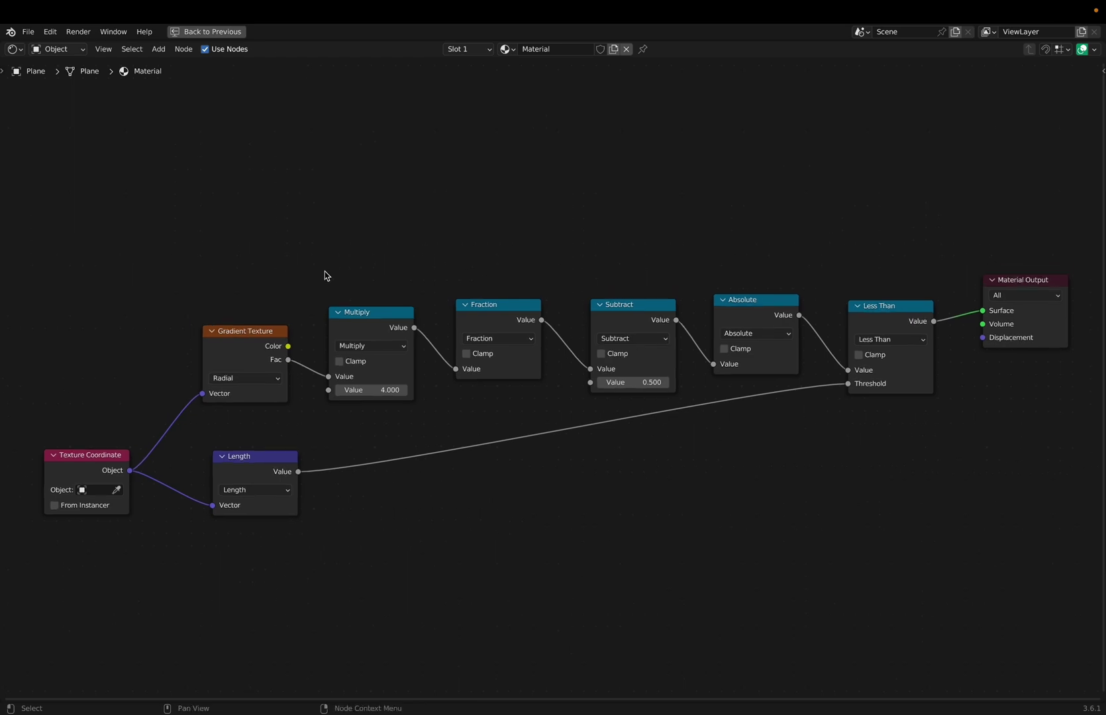
pyautogui.press('b')
pyautogui.moveTo(598, 258)
pyautogui.mouseDown()
pyautogui.moveTo(819, 262)
pyautogui.moveTo(820, 277)
pyautogui.mouseUp()
pyautogui.hotkey('ctrl', 'space')
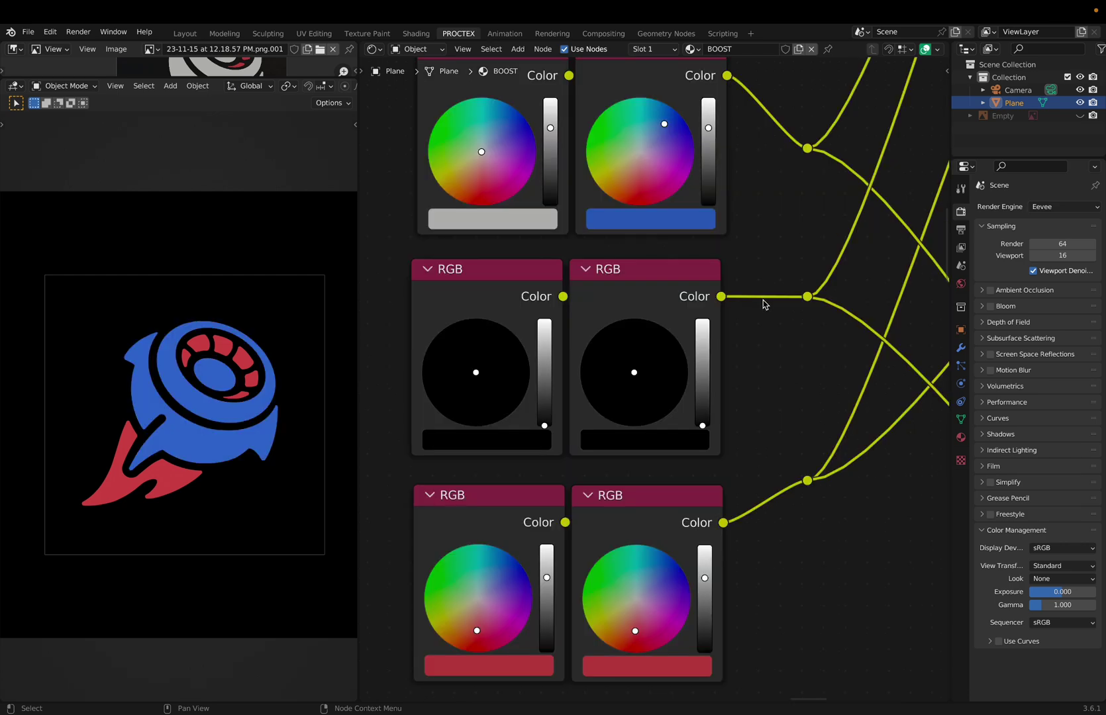
# - Examine the BOOST logo material's RGB color nodes and its overall node tree
pyautogui.scroll(-5, 706, 247)
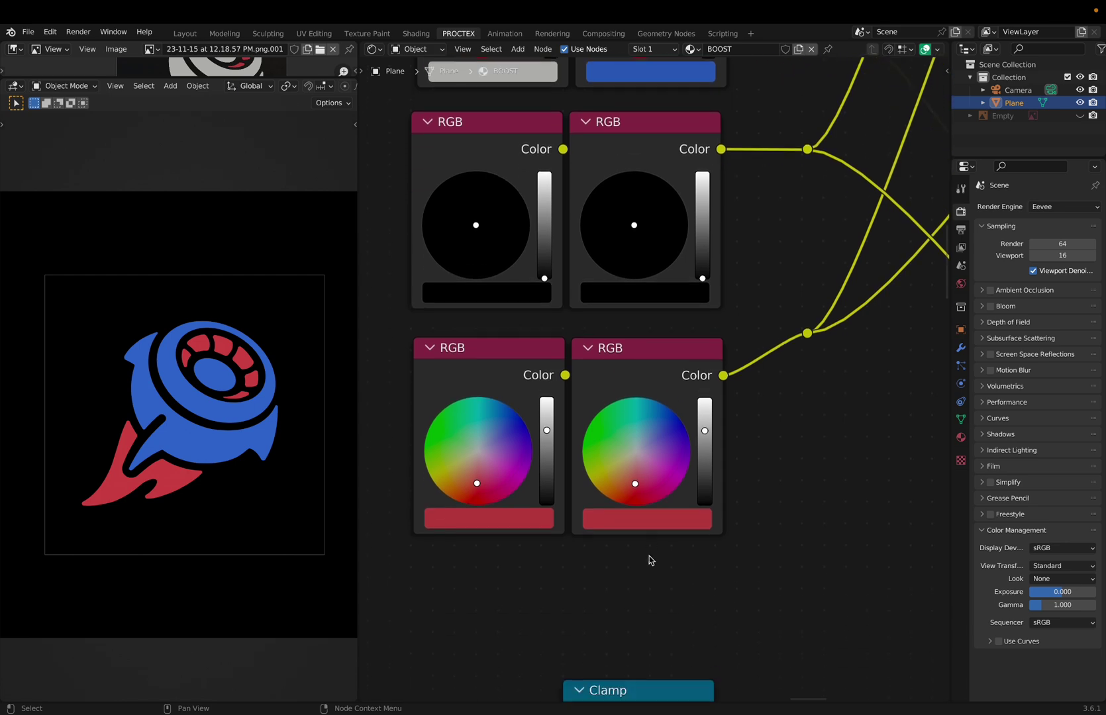
pyautogui.click(647, 519)
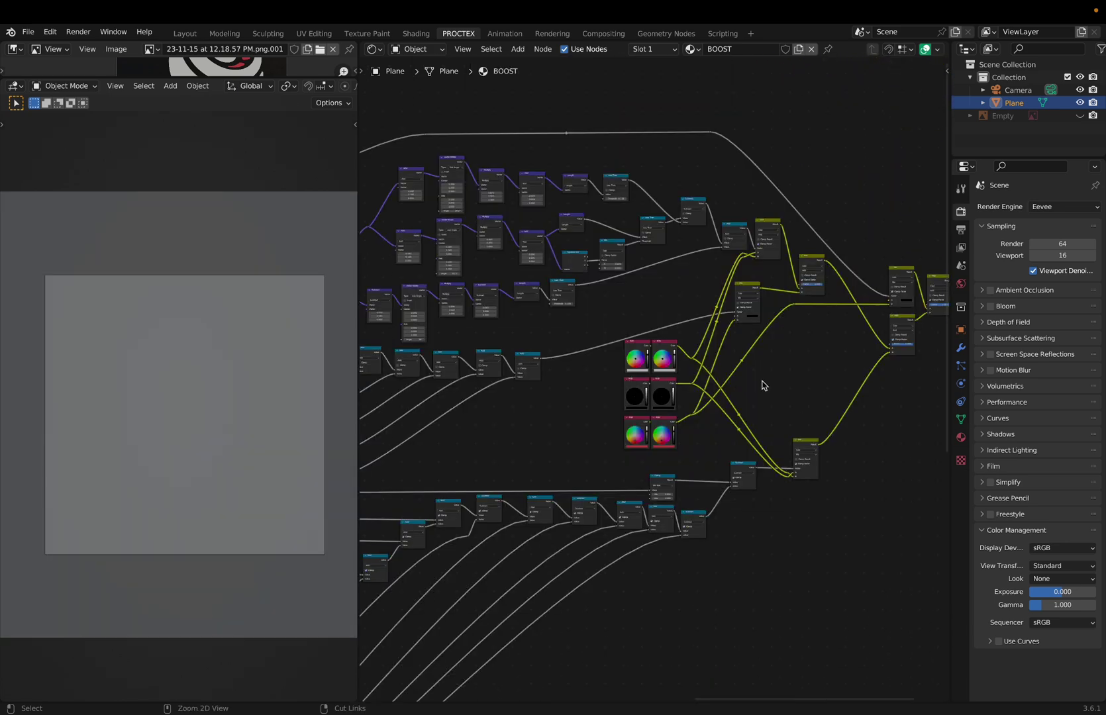
pyautogui.scroll(3, 760, 383)
pyautogui.scroll(-3, 761, 384)
pyautogui.scroll(-6, 761, 382)
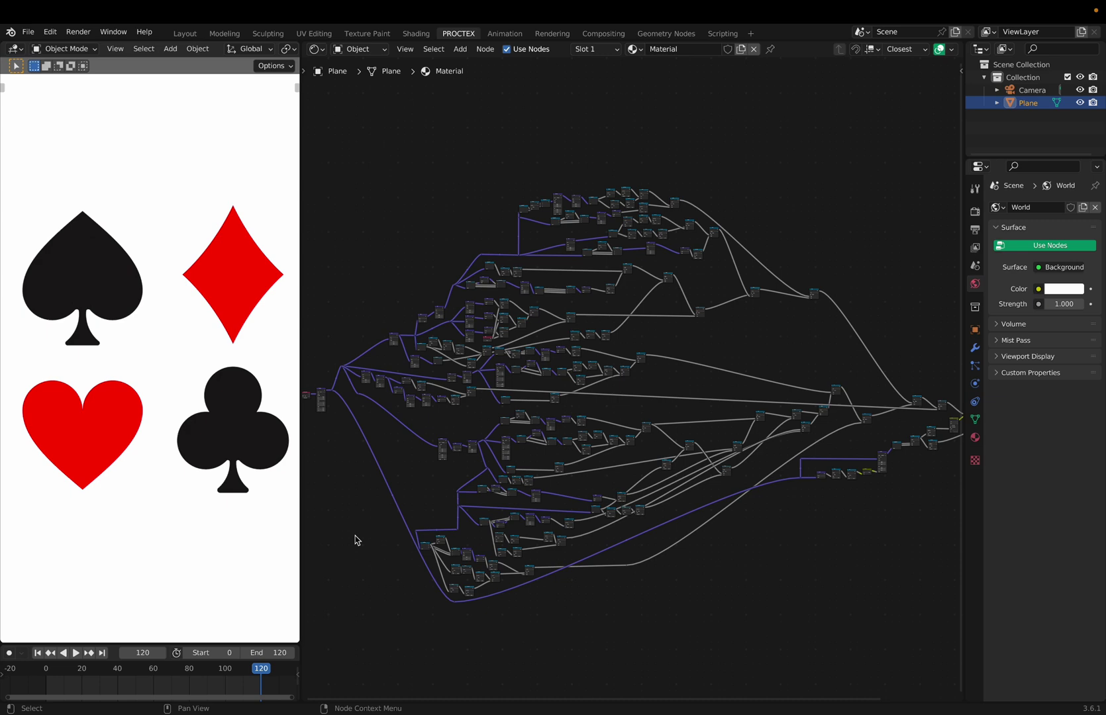
# - Save decks of card.blend, and examine the card-suit material's vector and math nodes up close and its overall node tree
pyautogui.hotkey('ctrl', 's')
pyautogui.scroll(6, 554, 516)
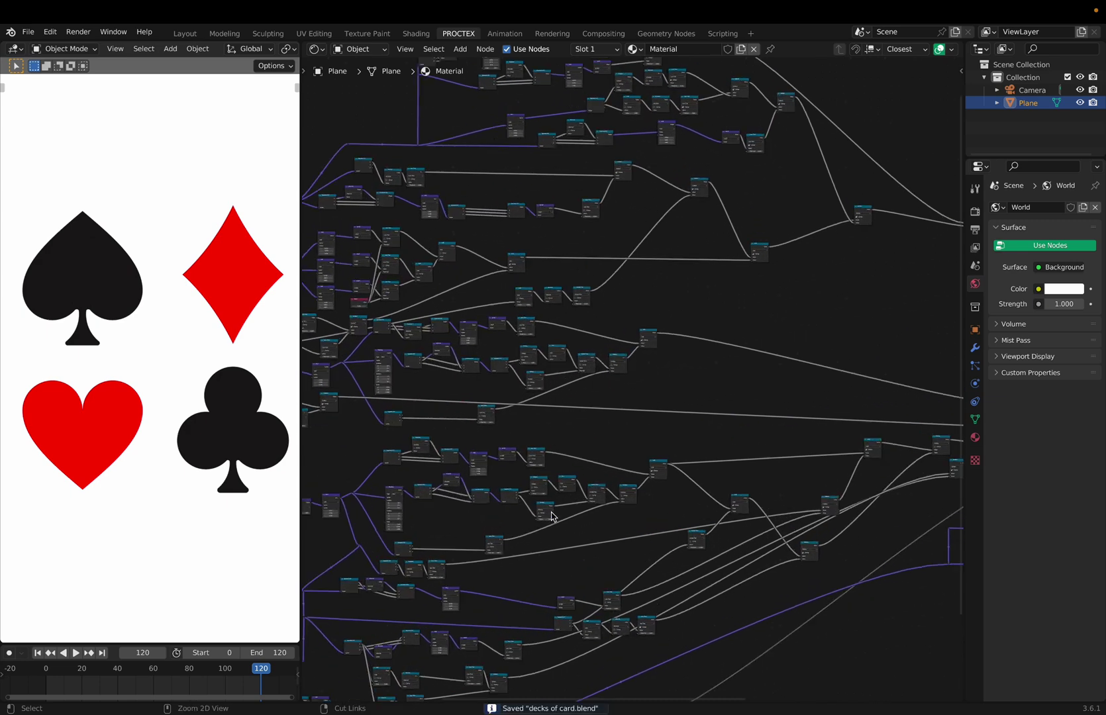
pyautogui.scroll(5, 553, 515)
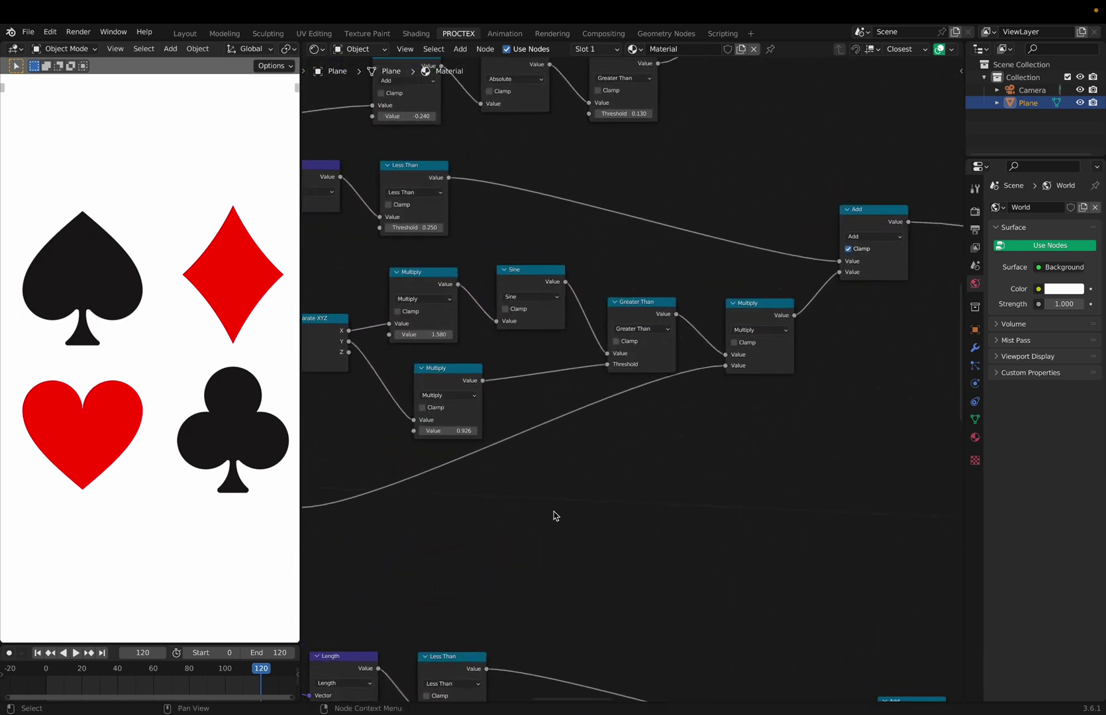
pyautogui.keyDown('ctrl'); pyautogui.scroll(-1, 553, 512); pyautogui.keyUp('ctrl')
pyautogui.hscroll(-8, 562, 512)
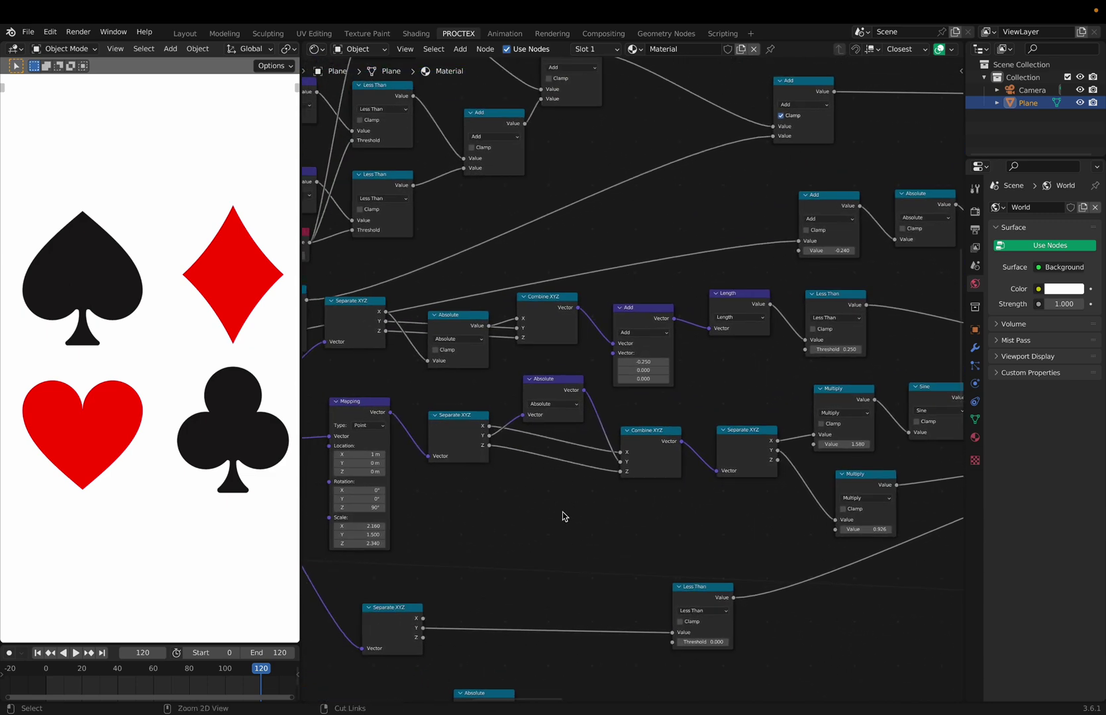
pyautogui.keyDown('ctrl'); pyautogui.scroll(5, 562, 511); pyautogui.keyUp('ctrl')
pyautogui.keyDown('ctrl'); pyautogui.scroll(-1, 652, 293); pyautogui.keyUp('ctrl')
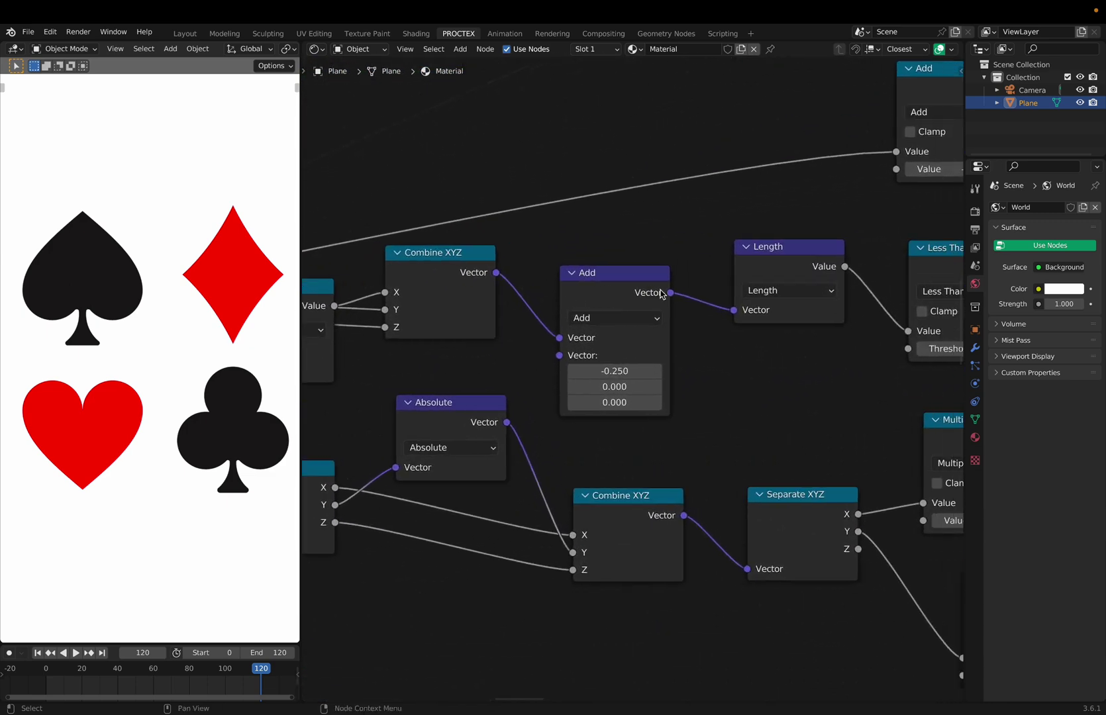
pyautogui.keyDown('ctrl'); pyautogui.scroll(-10, 585, 319); pyautogui.keyUp('ctrl')
pyautogui.keyDown('shift'); pyautogui.scroll(-4, 531, 275); pyautogui.keyUp('shift')
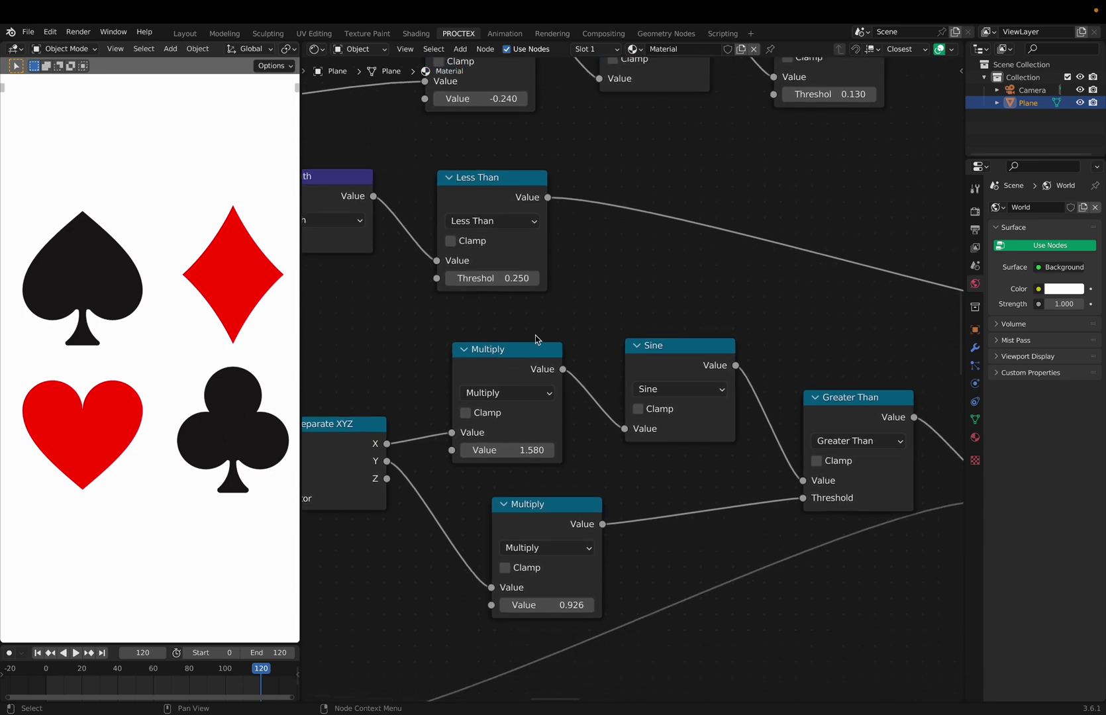
pyautogui.keyDown('ctrl'); pyautogui.scroll(-2, 568, 382); pyautogui.keyUp('ctrl')
pyautogui.scroll(-8, 770, 364)
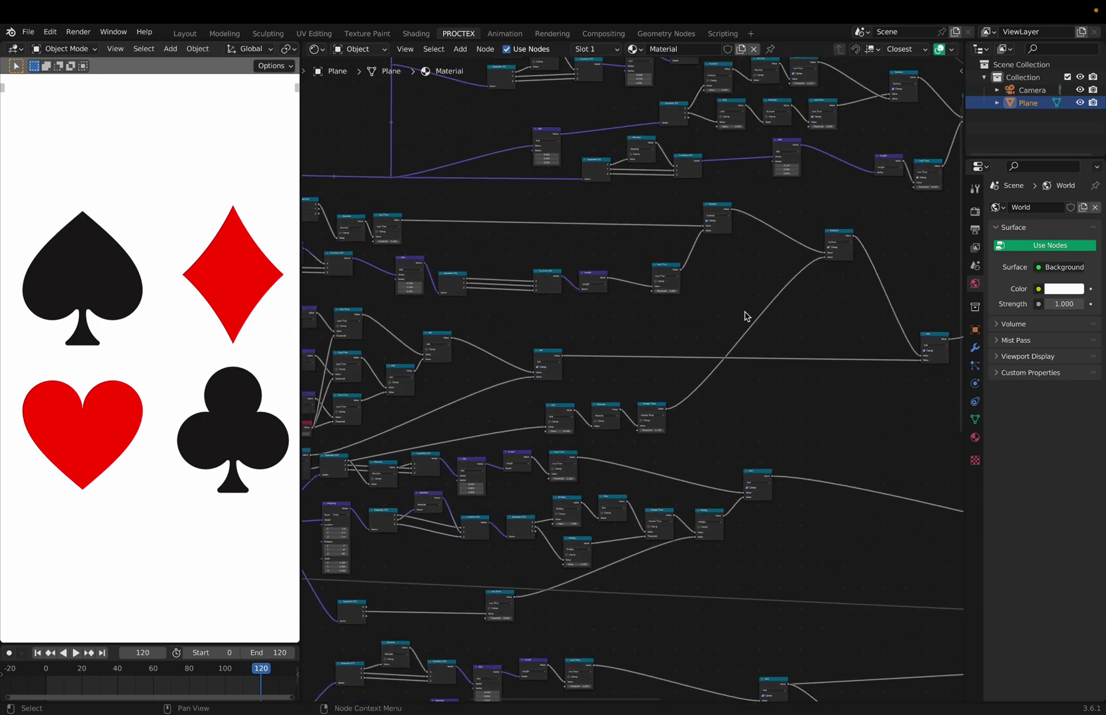
pyautogui.moveTo(727, 300); pyautogui.dragTo(647, 255)
pyautogui.click(618, 268)
pyautogui.press('Home')
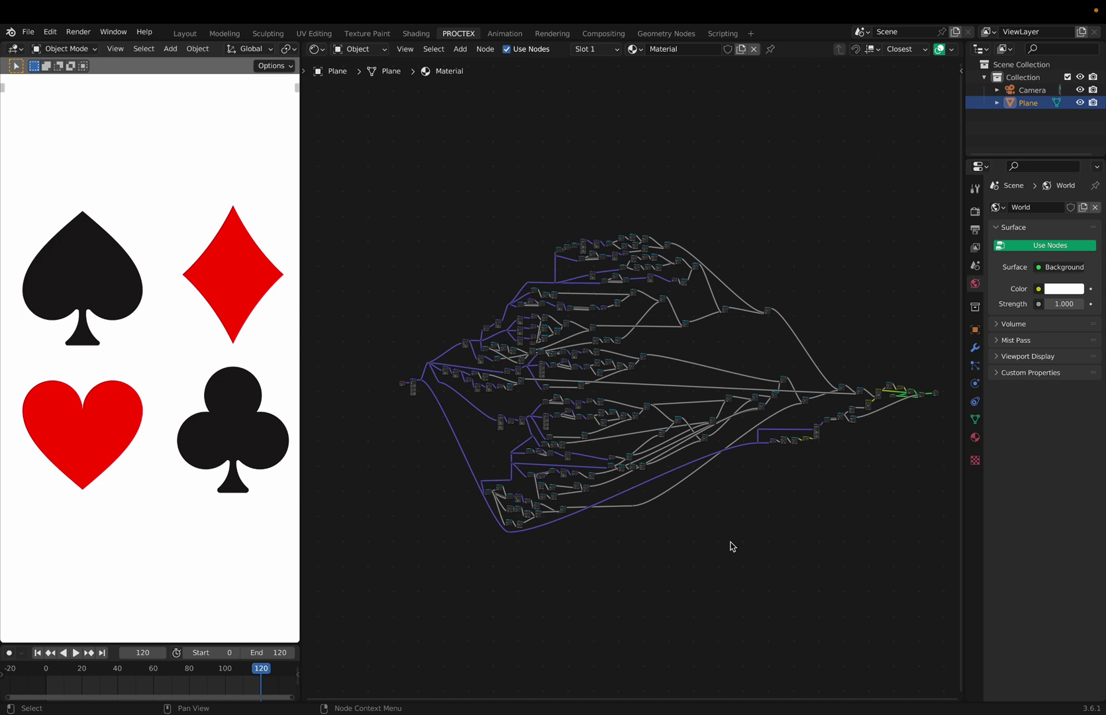
# - Examine the yin-yang symbol on the red background together with its material's node tree
pyautogui.hotkey('ctrl', 's')
pyautogui.press('space')
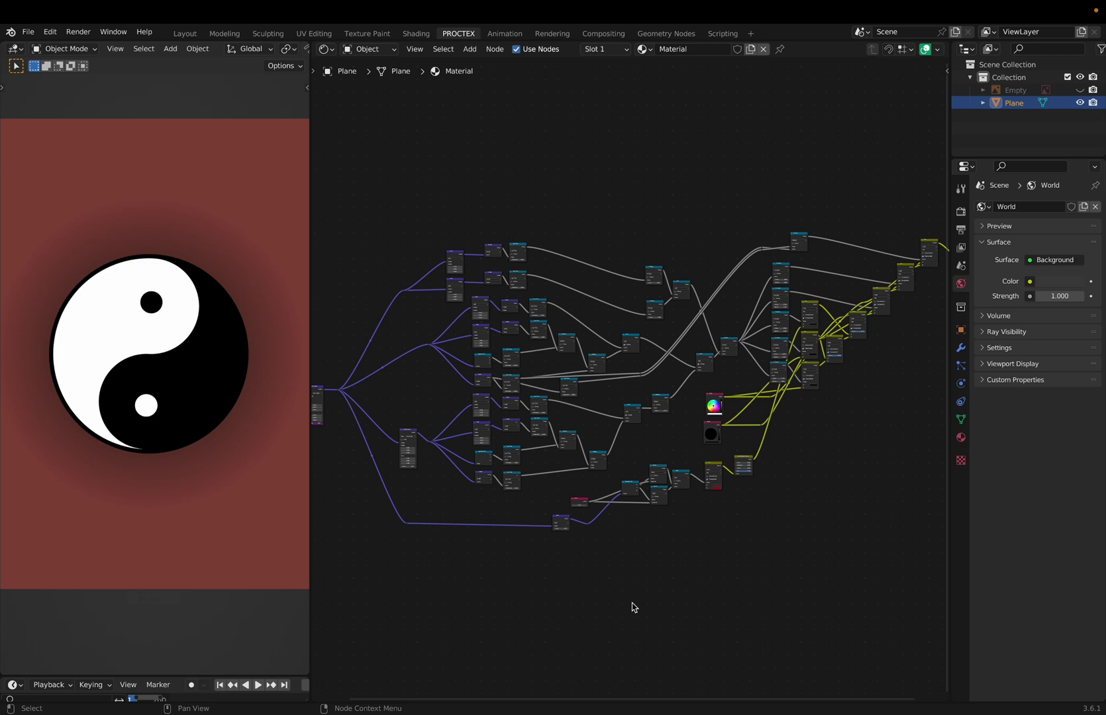
pyautogui.moveTo(246, 510); pyautogui.dragTo(53, 207)
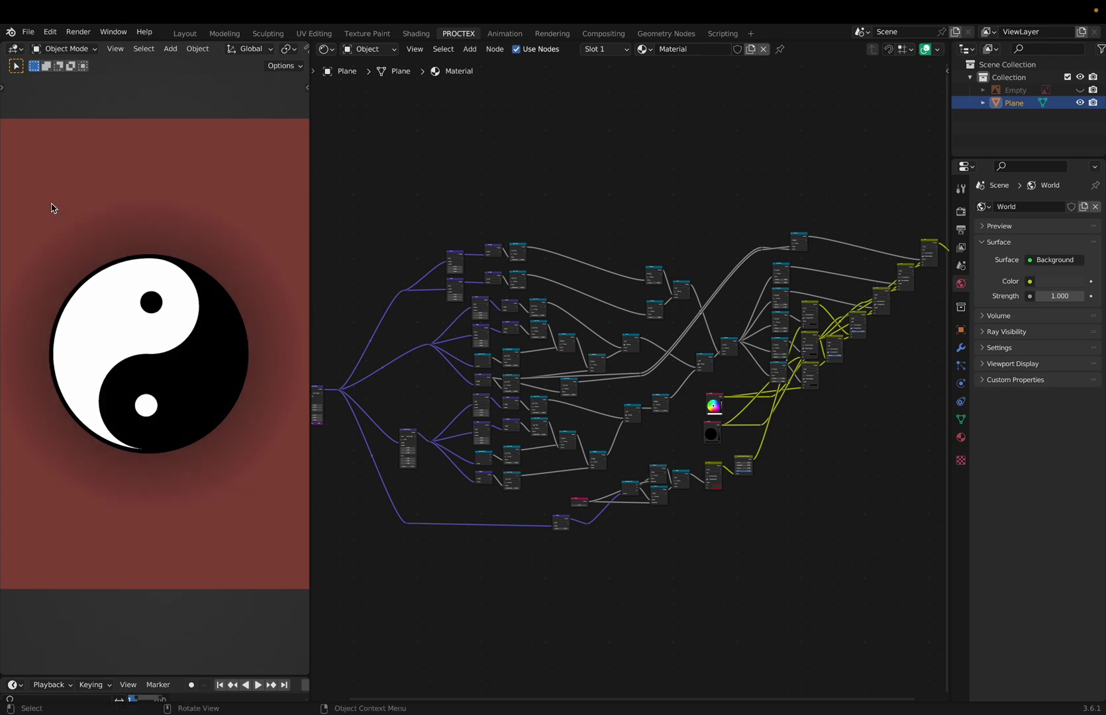